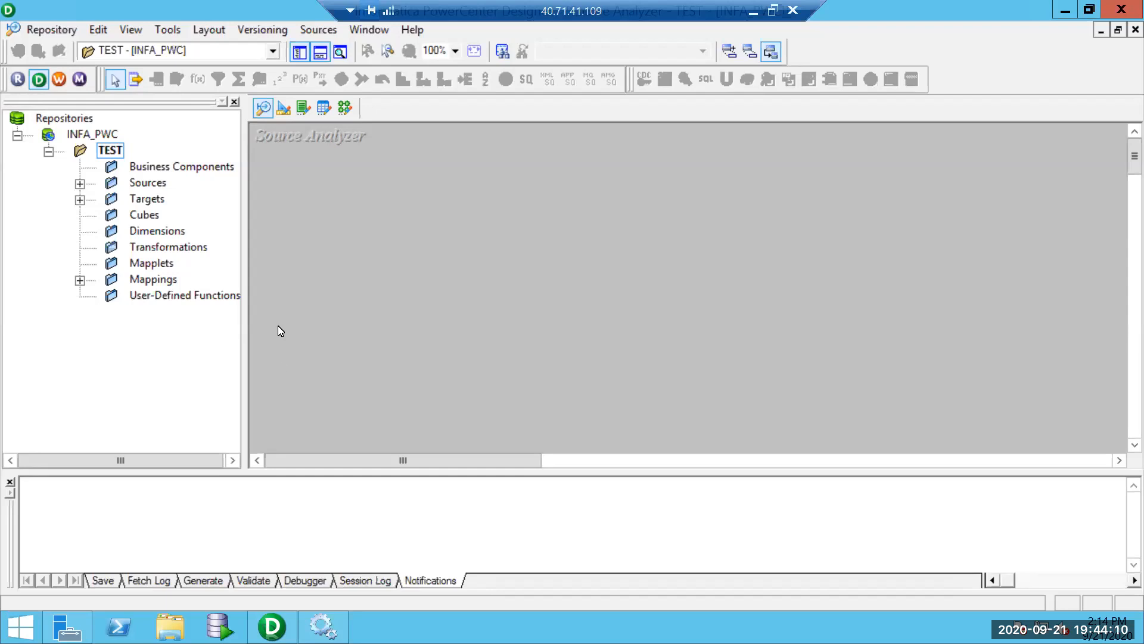
Search the Start screen for 'odbc' and launch ODBC Data Sources (64-bit).
click(33, 620)
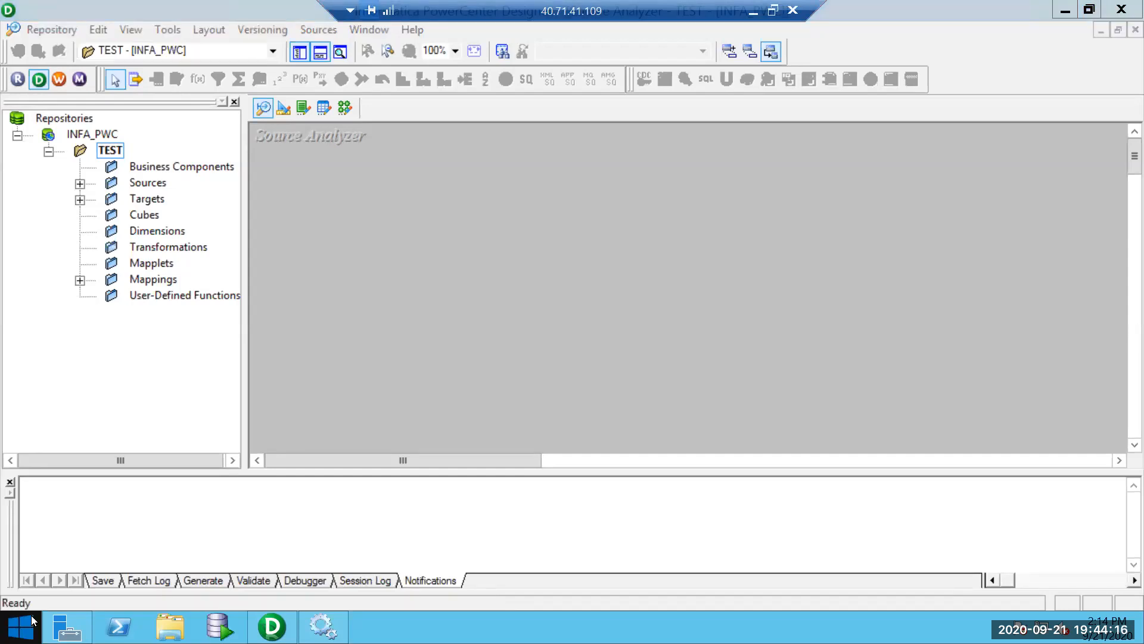
text(o)
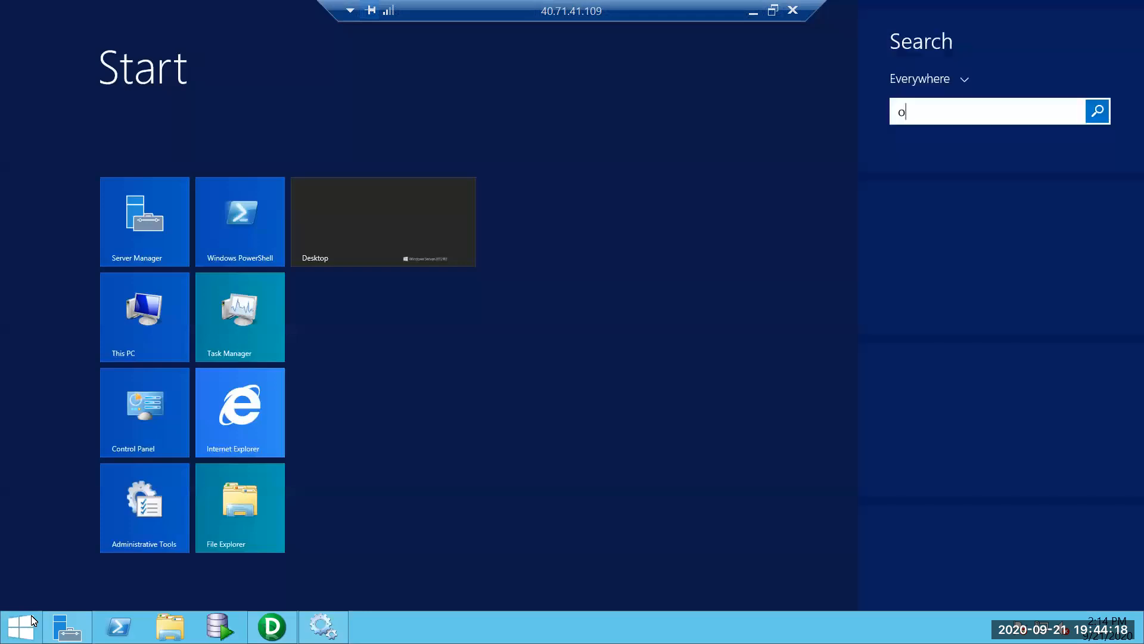
text(dbc Data Sources (64-bit)
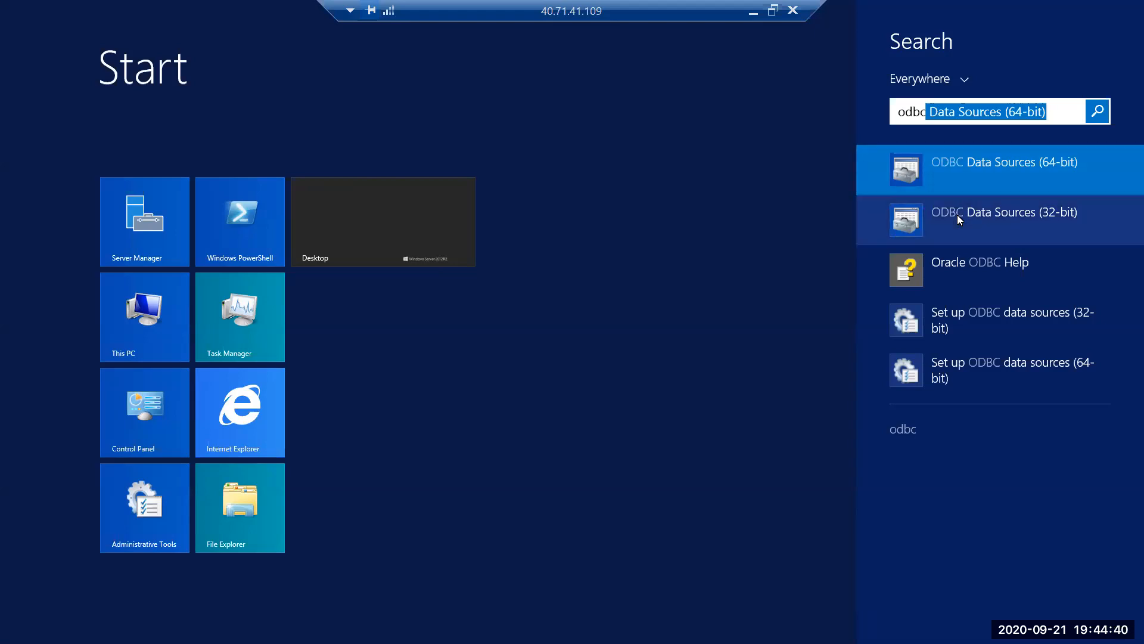
click(969, 170)
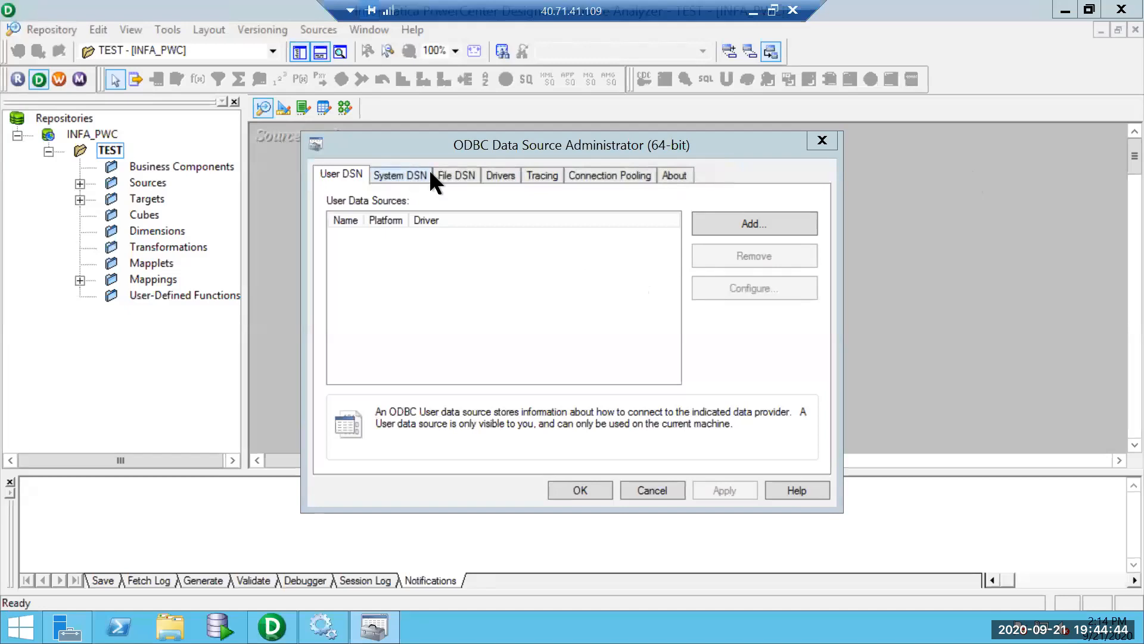
Add a new system DSN using the DataDirect 7.1 Oracle Wire Protocol driver.
click(425, 175)
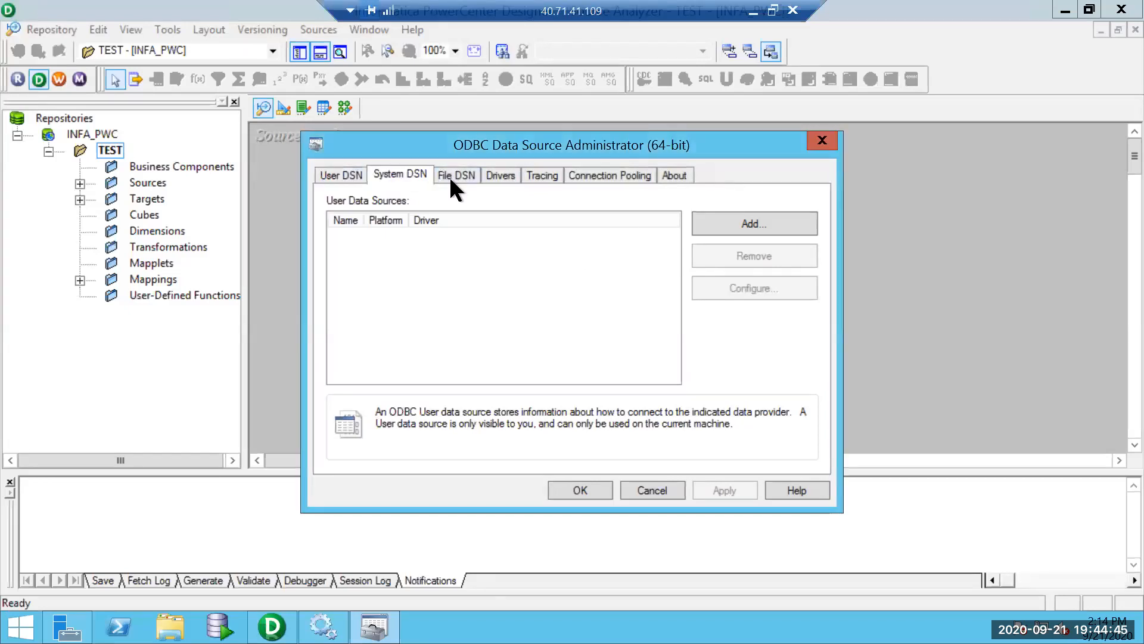
click(775, 230)
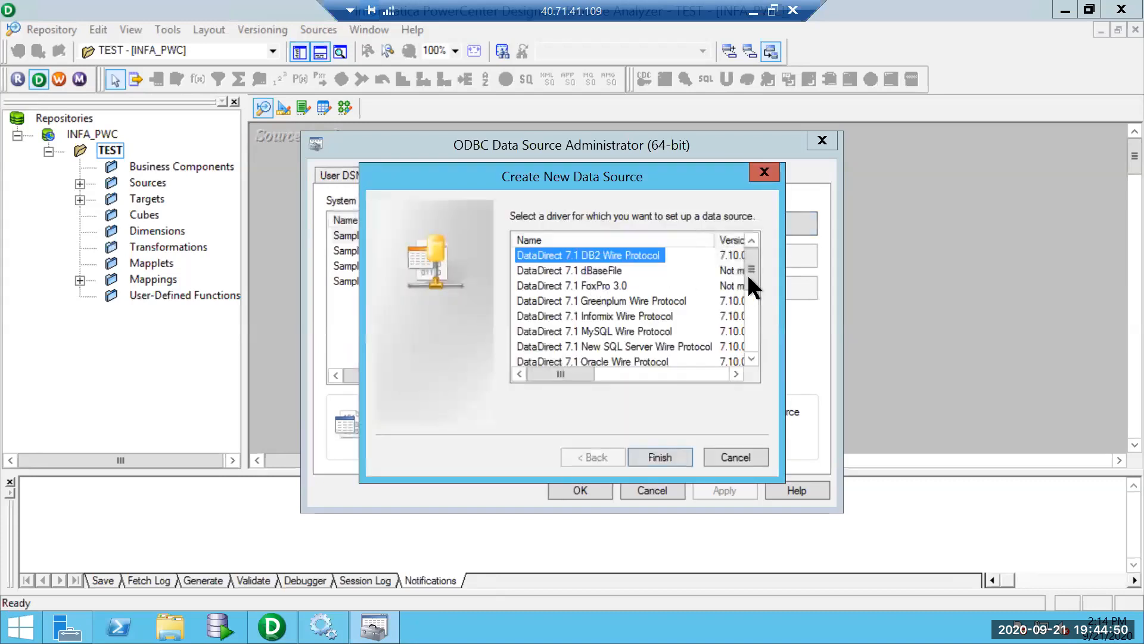
drag(750, 269, 751, 290)
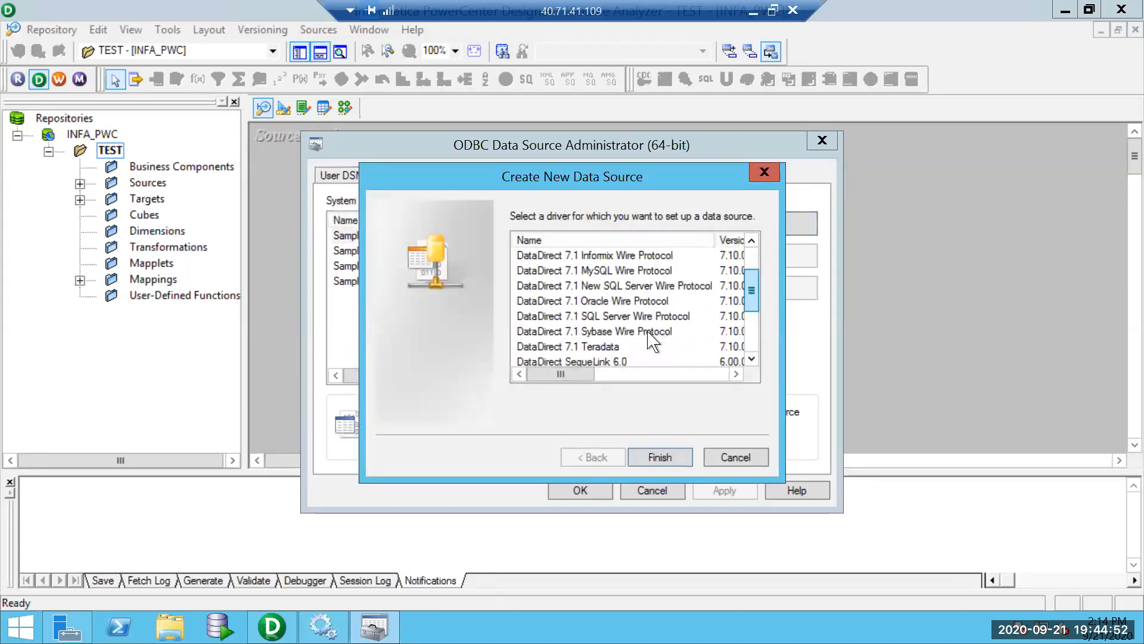
click(582, 301)
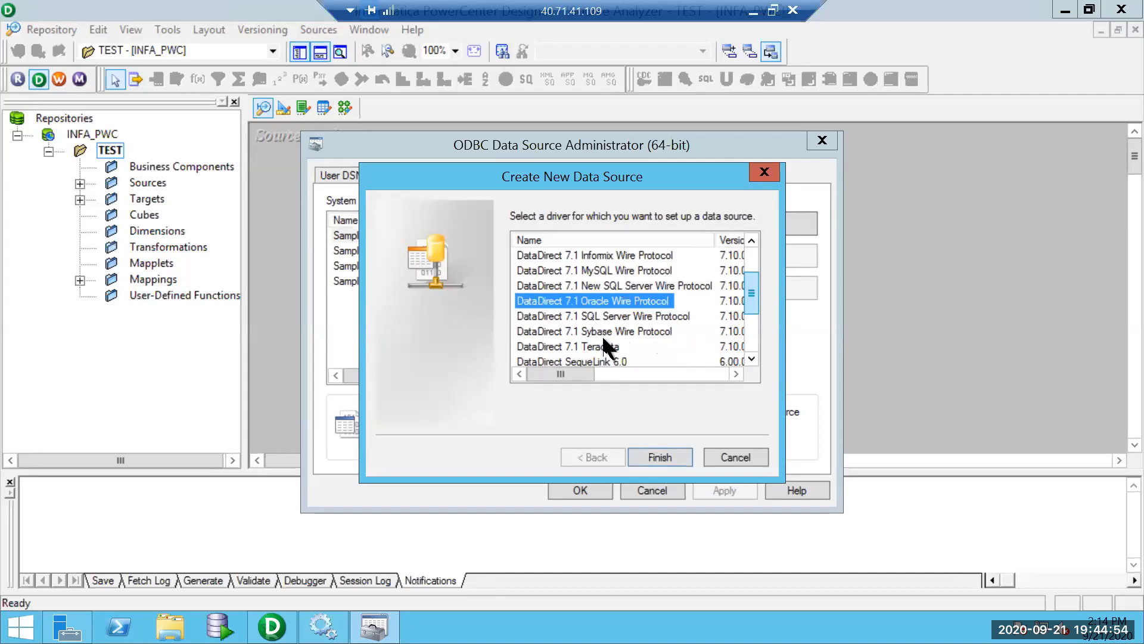
click(649, 454)
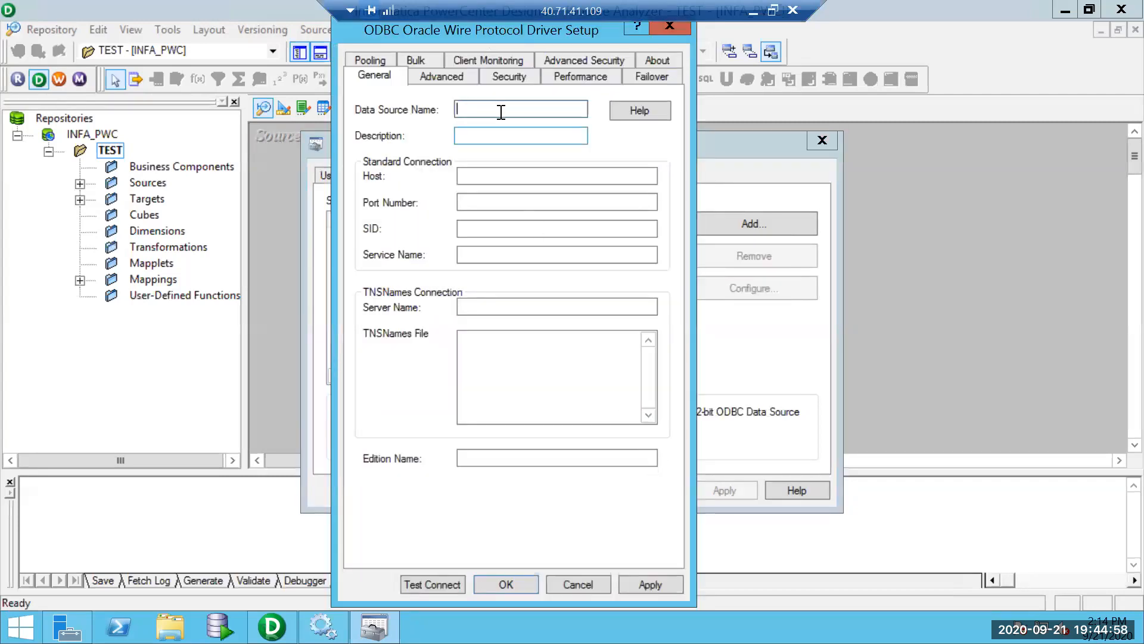
Name the data source INFA_ORCL with host localhost, port 1521 and SID ORCL.
text(INFA_ORCL)
click(489, 178)
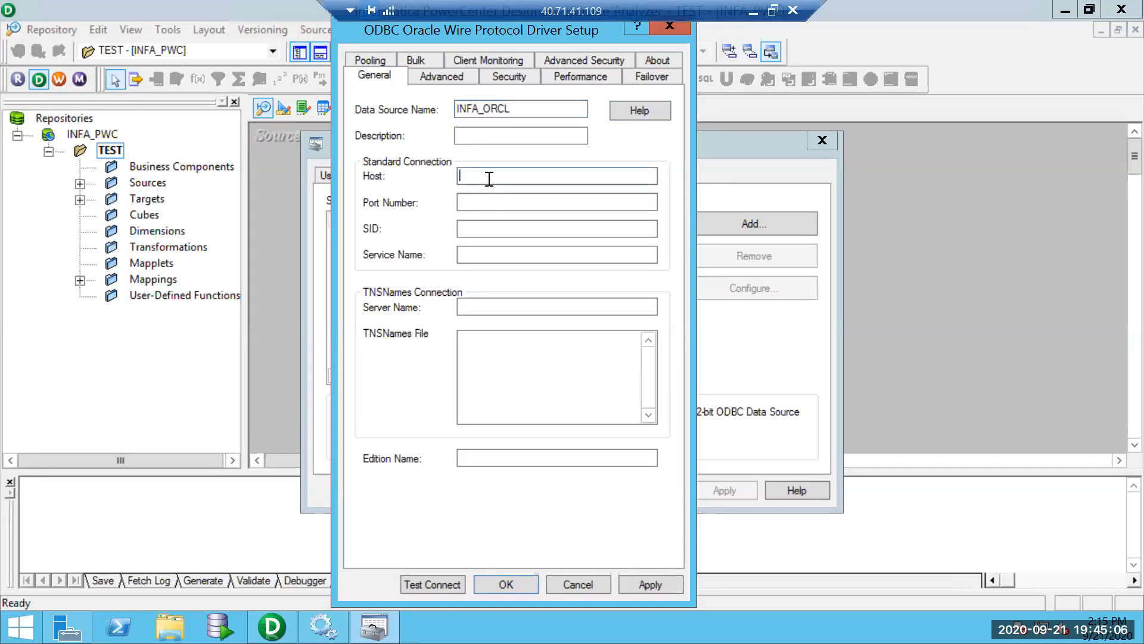
text(localhost)
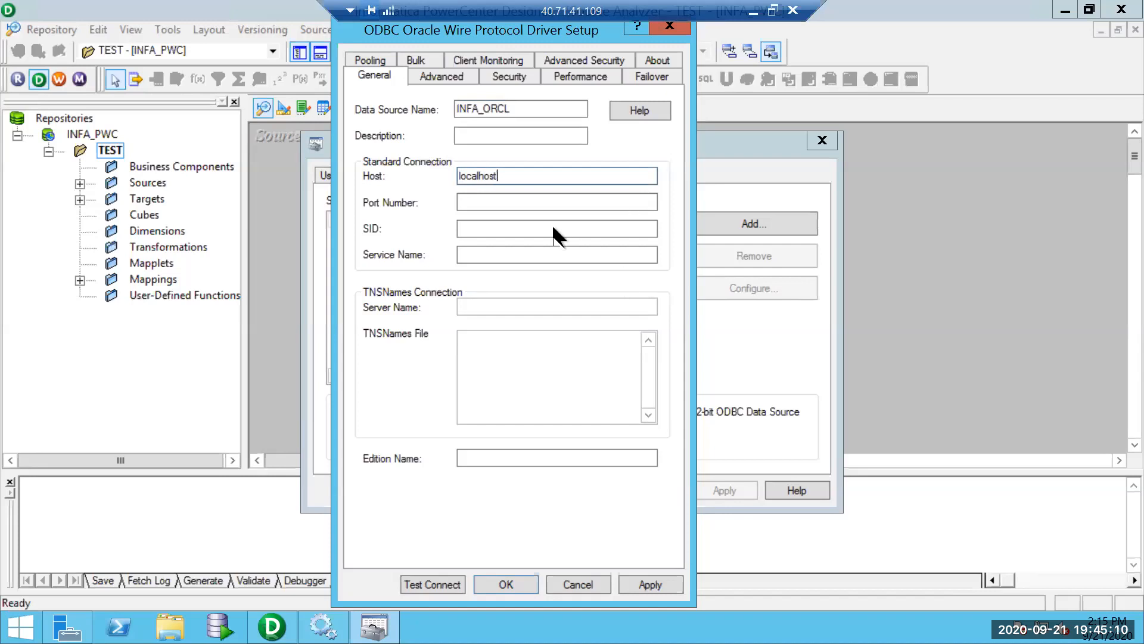
click(533, 204)
text(1521)
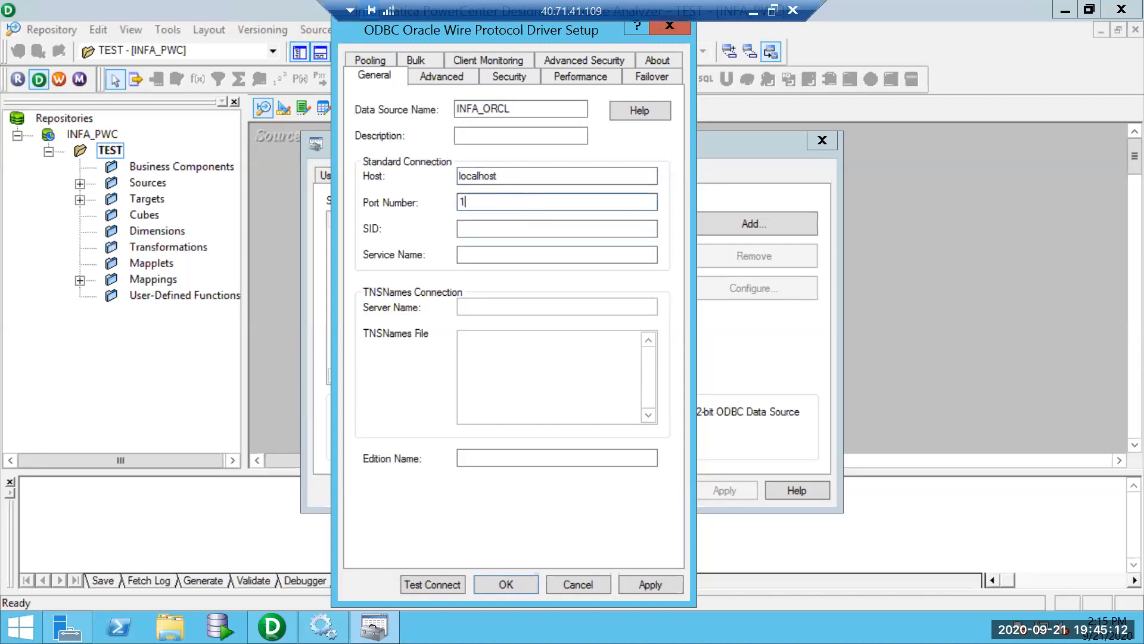
click(513, 223)
text(ORCL)
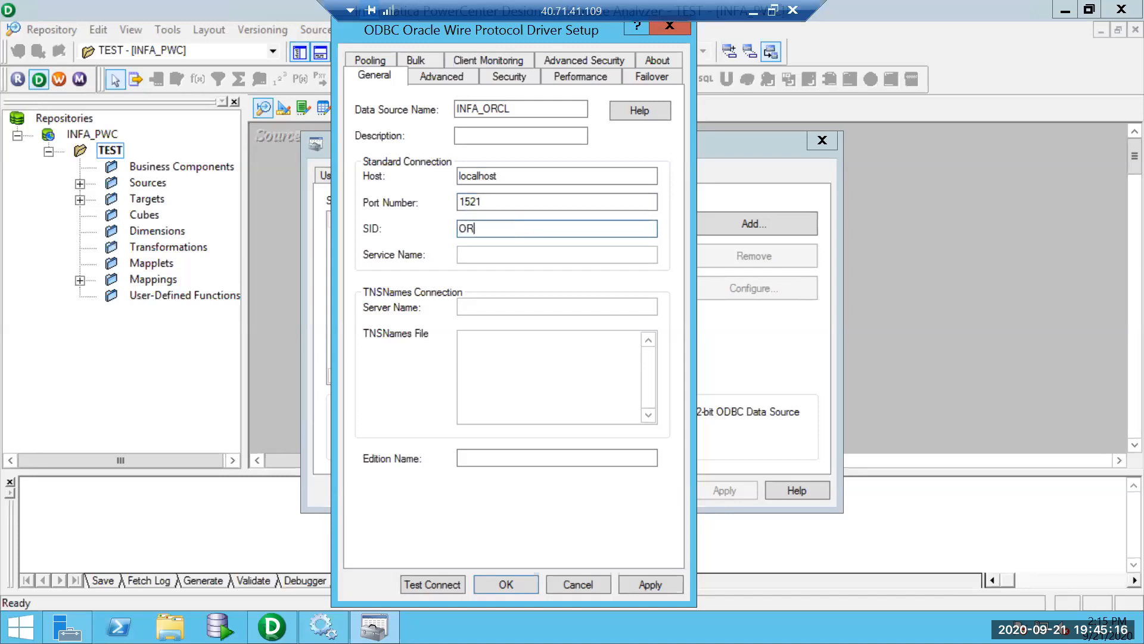
Test the connection, logging on with the database user name and password.
click(433, 583)
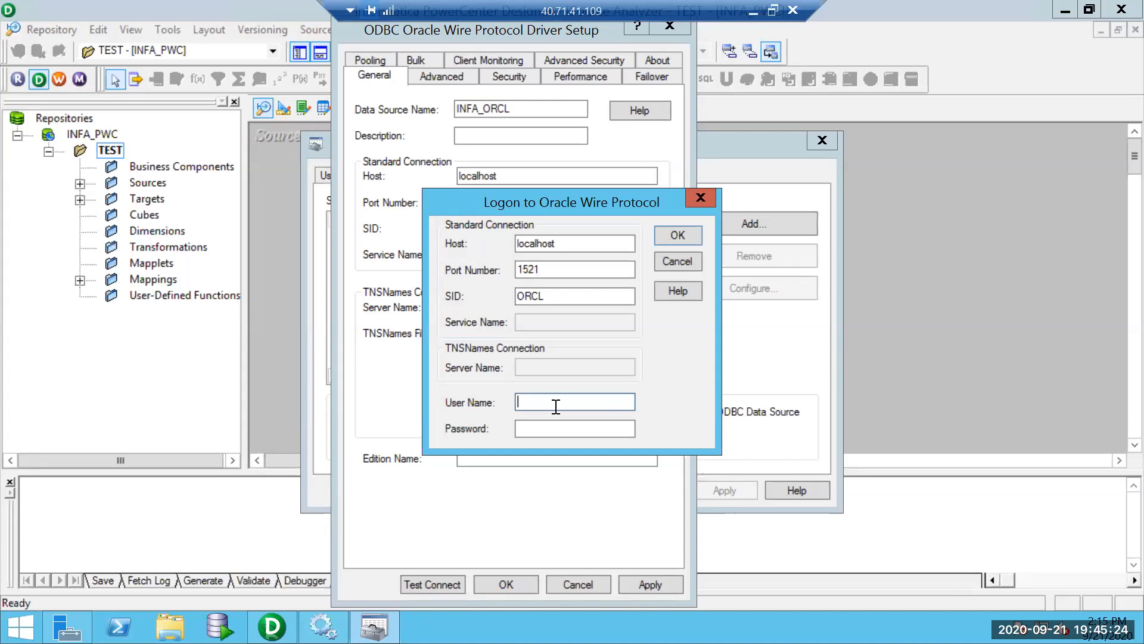
key(ctrl+a)
key(ctrl+c)
key(Tab)
key(ctrl+v)
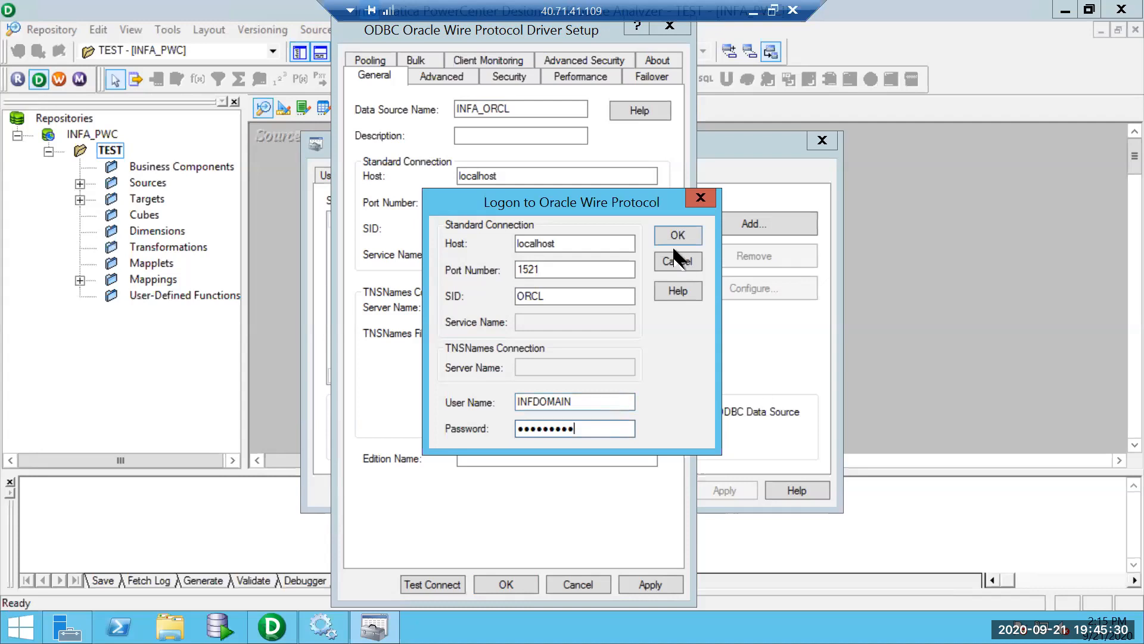
click(669, 231)
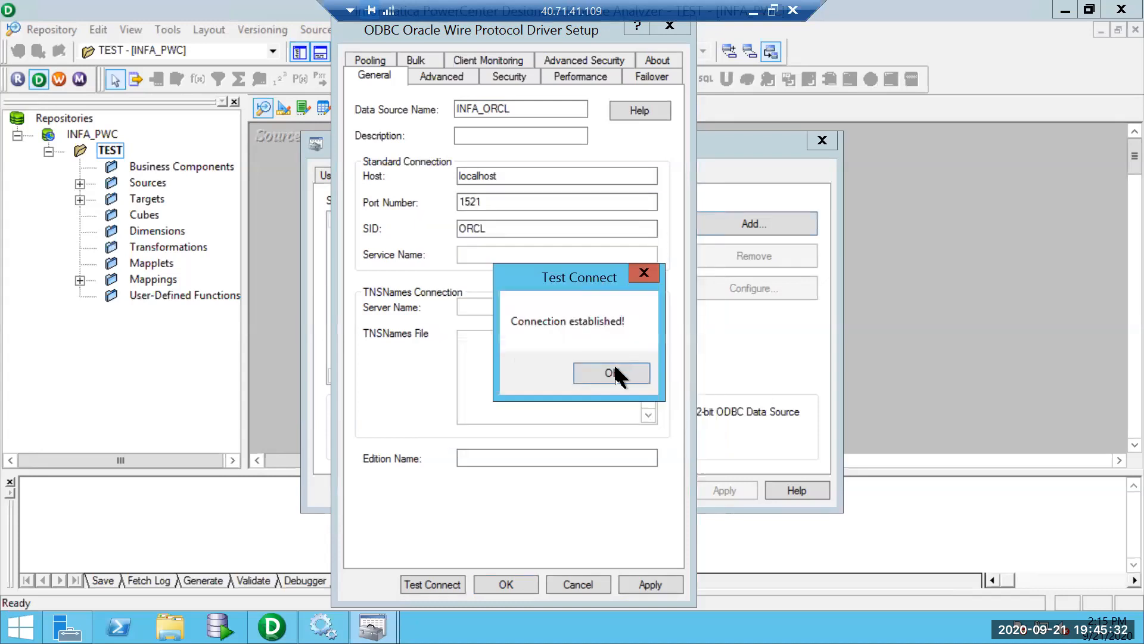
Dismiss the success message and save INFA_ORCL as a 64-bit system DSN.
click(612, 370)
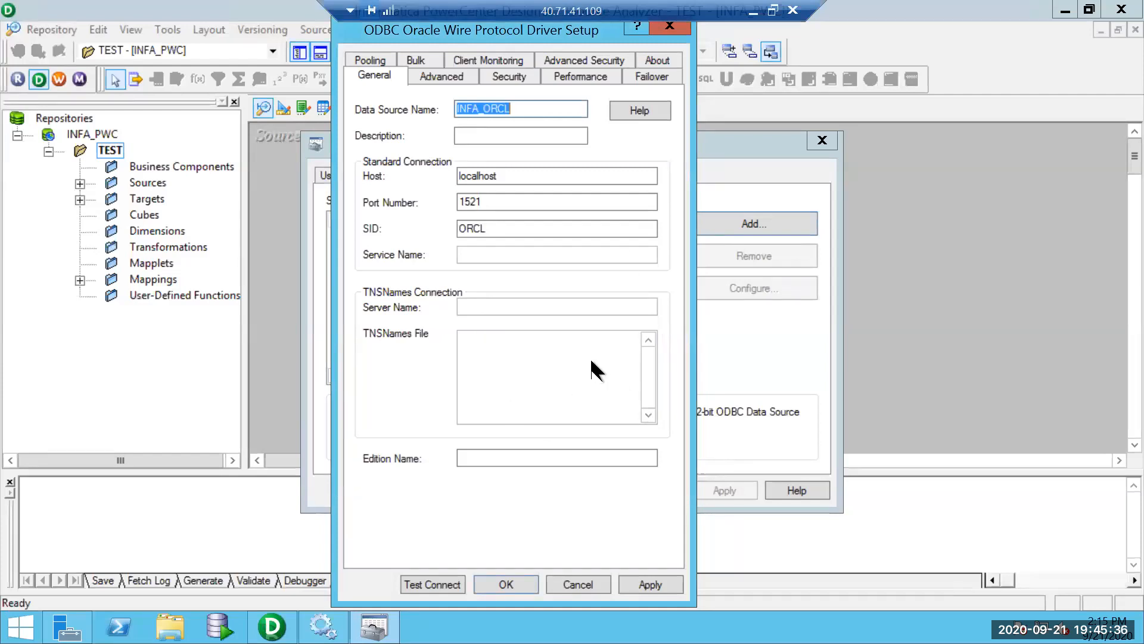
click(635, 586)
click(504, 585)
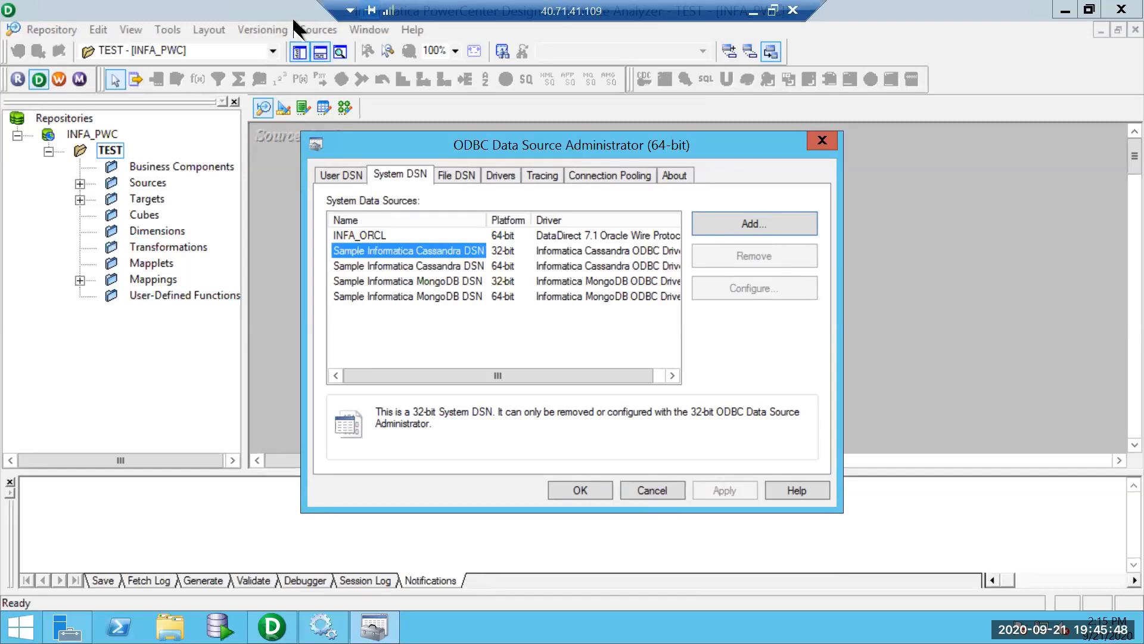
click(311, 25)
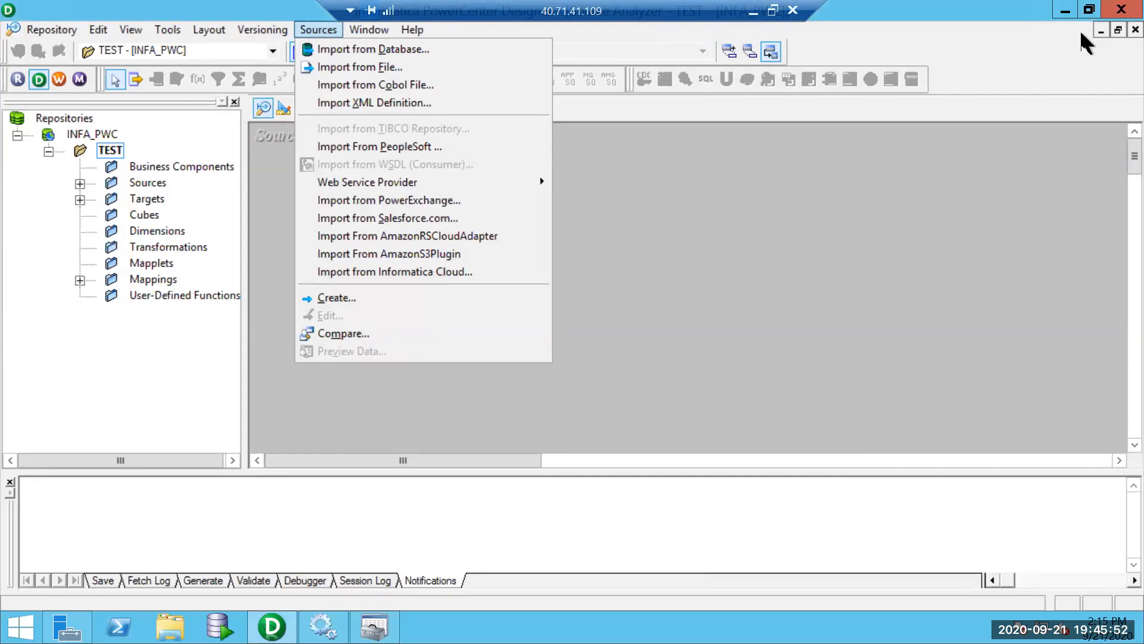
Open Sources > Import from Database and inspect the ODBC data source list.
key(Down)
key(Down)
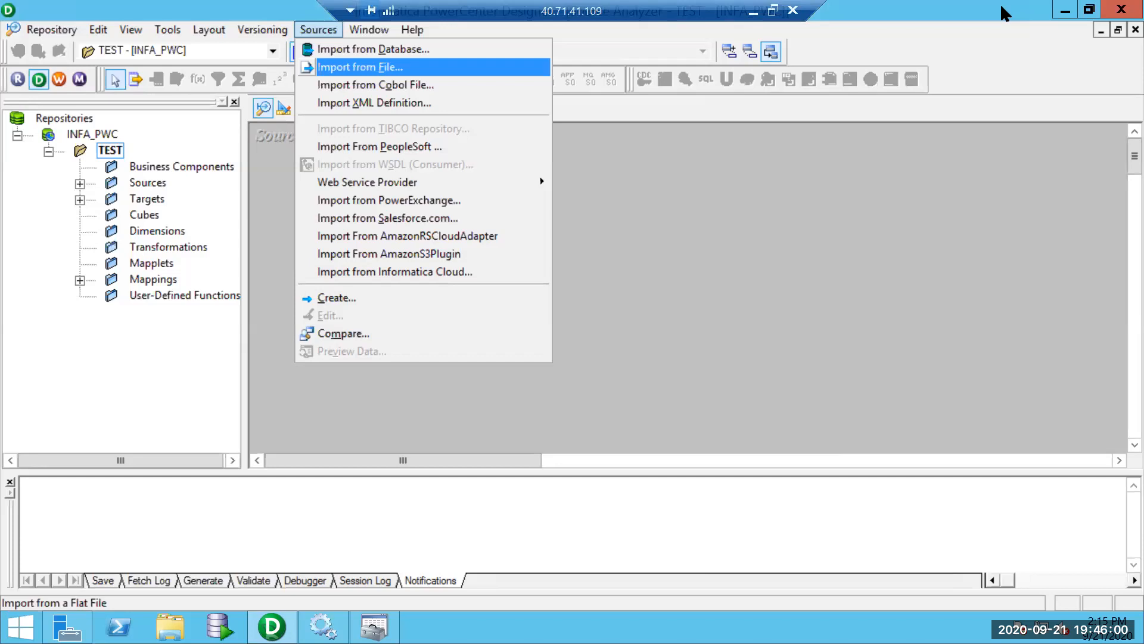
click(420, 50)
click(669, 175)
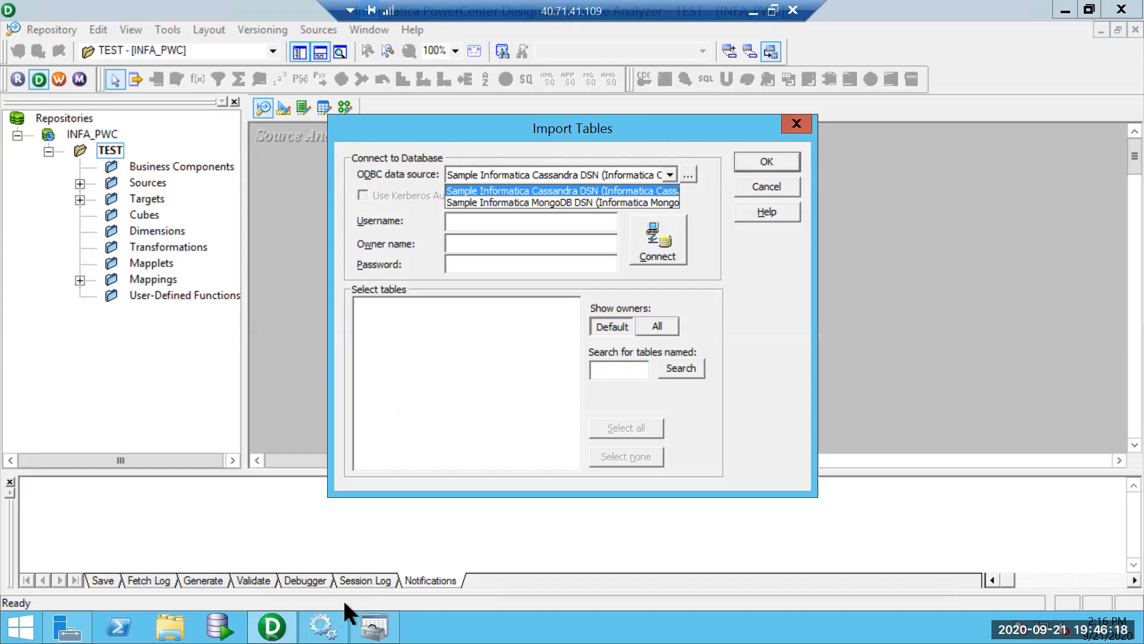
Check INFA_ORCL in the 64-bit administrator, close it, and cancel the table import.
click(374, 625)
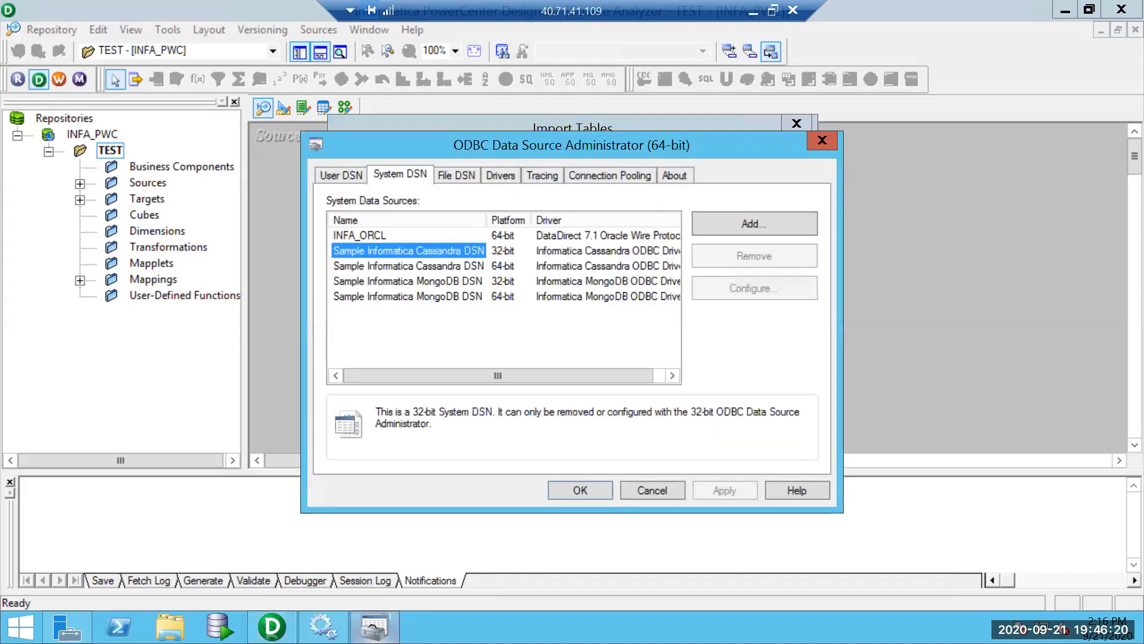
click(371, 236)
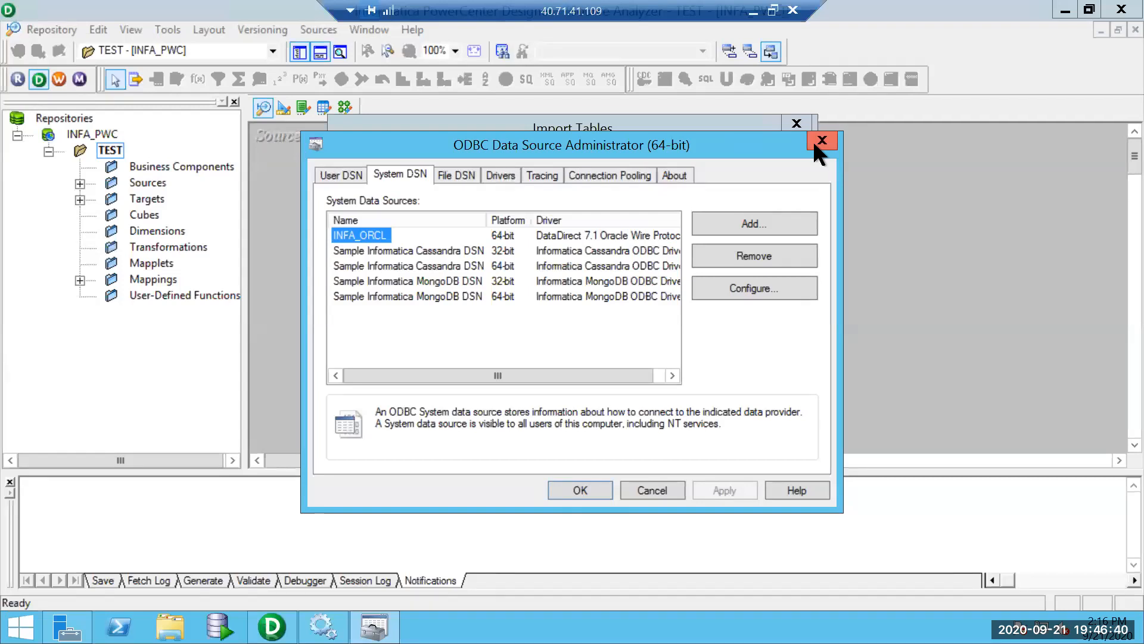
click(816, 143)
click(791, 128)
Launch the 32-bit ODBC administrator and start adding a system DSN.
click(20, 625)
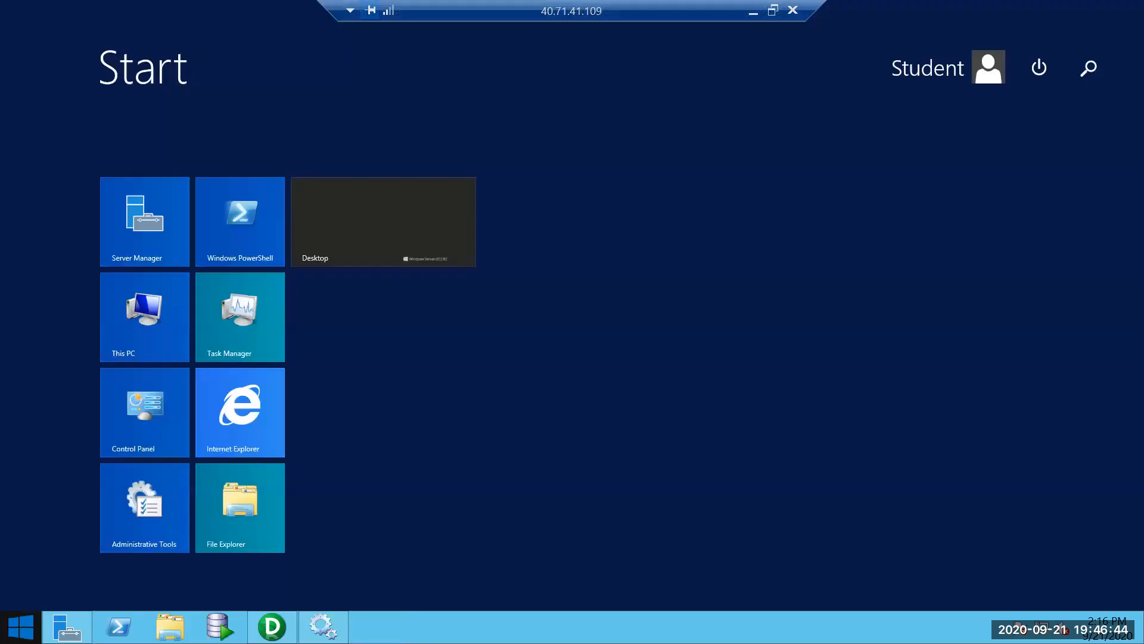
text(odbc)
click(914, 226)
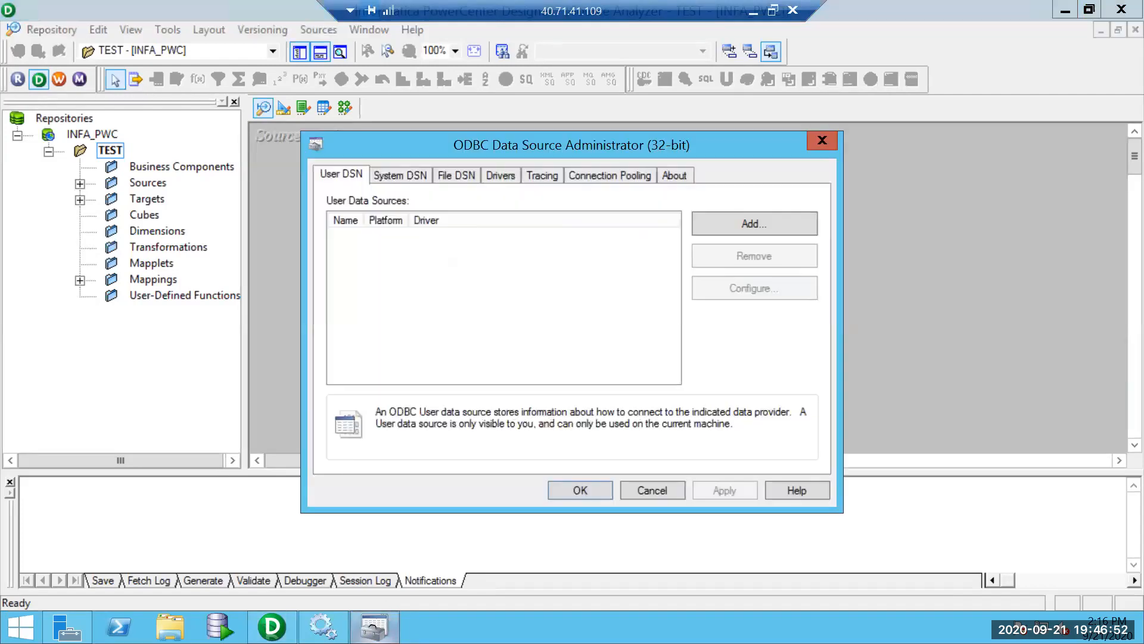
click(399, 174)
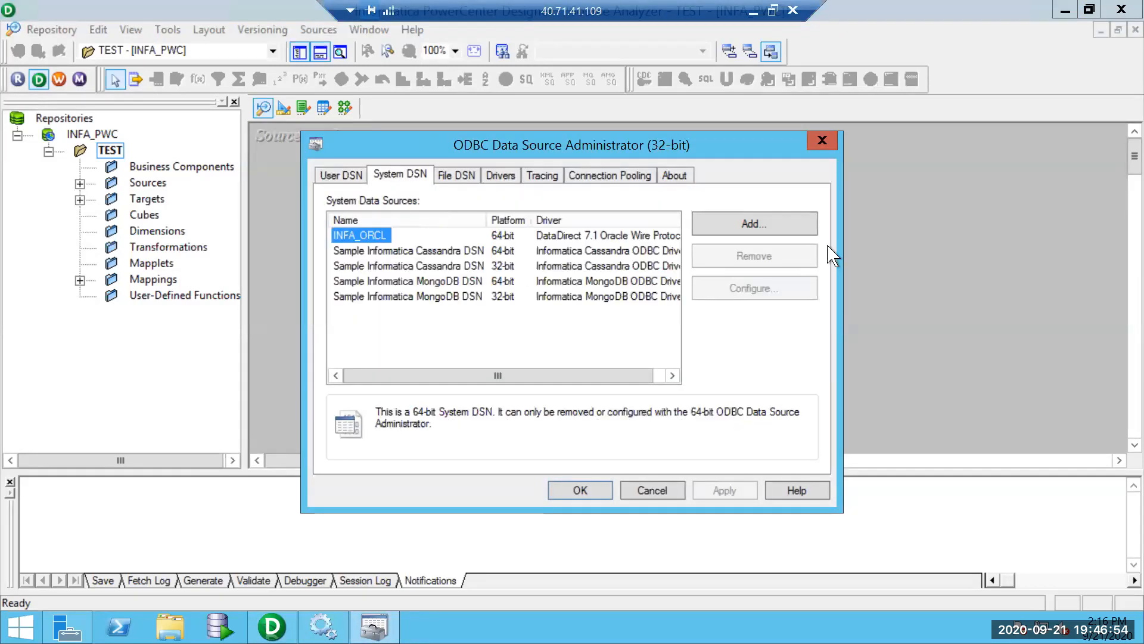
click(778, 224)
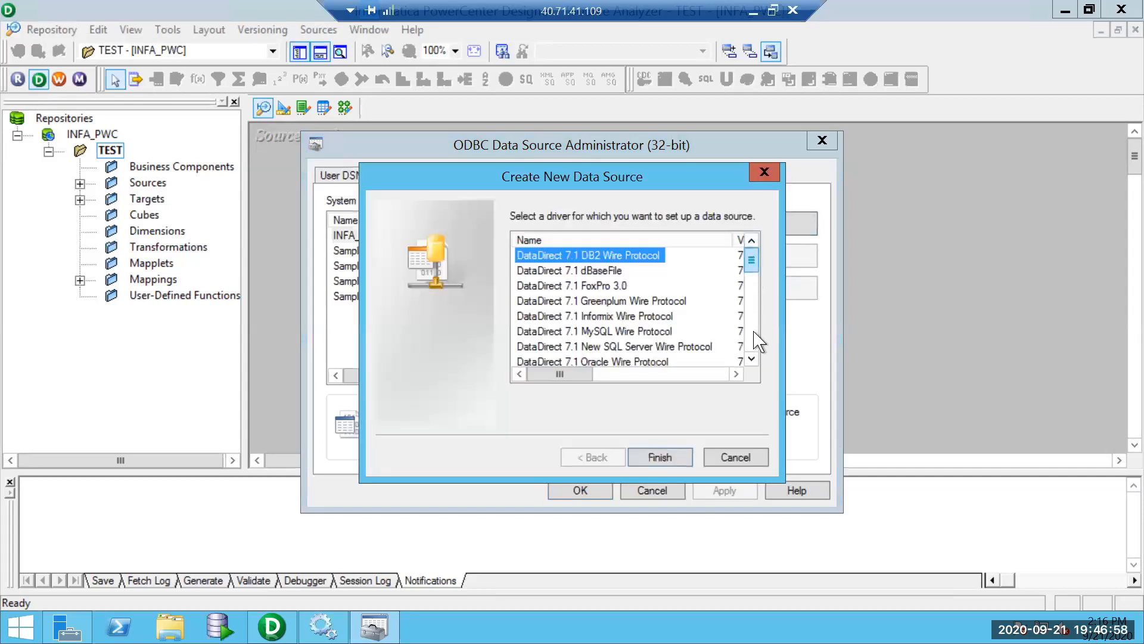
Try the Microsoft ODBC for Oracle driver for the new data source.
scroll(757, 341, down, 1)
scroll(753, 332, down, 3)
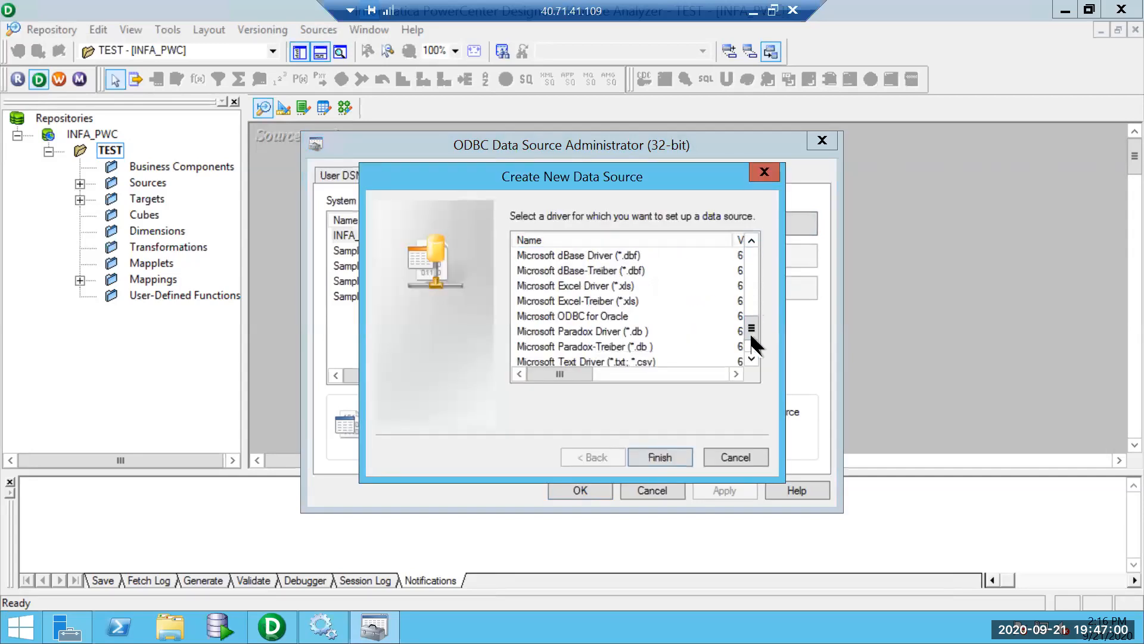
scroll(753, 346, down, 1)
mouse_move(751, 341)
mouse_down()
mouse_move(741, 260)
mouse_move(749, 327)
mouse_up()
click(603, 315)
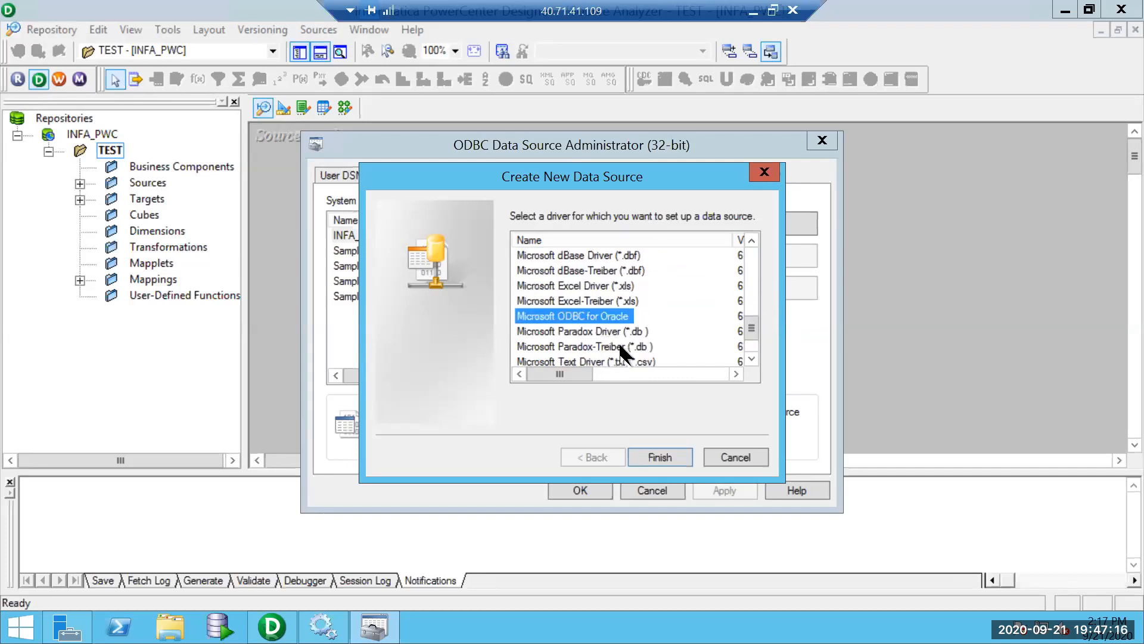
click(676, 465)
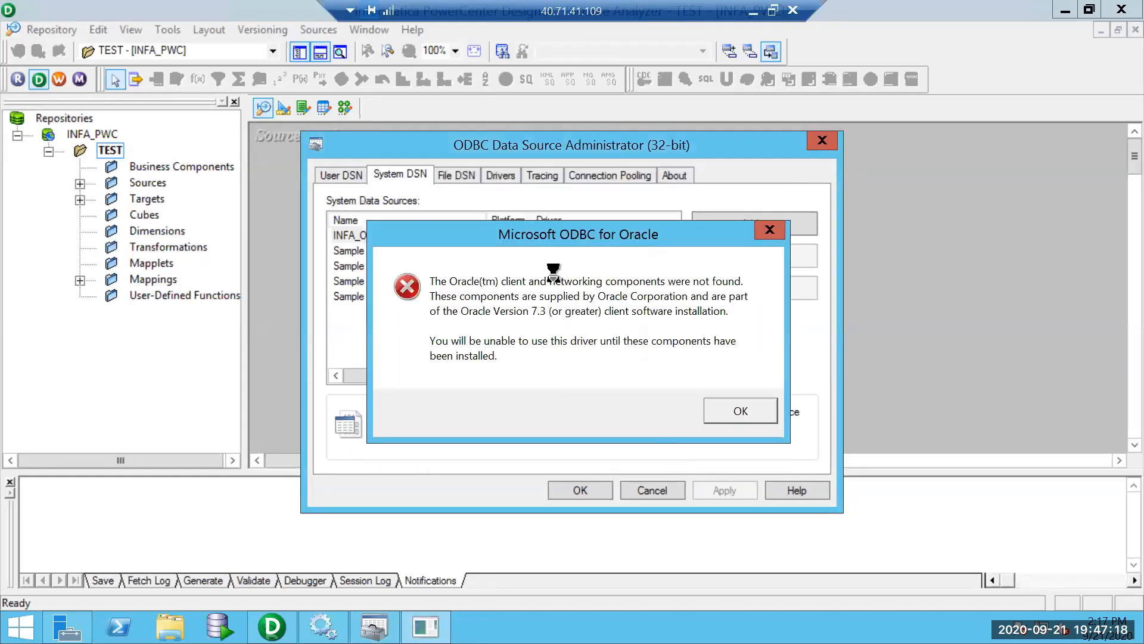
Dismiss the missing Oracle client error and use DataDirect 7.1 Oracle Wire Protocol instead.
click(755, 417)
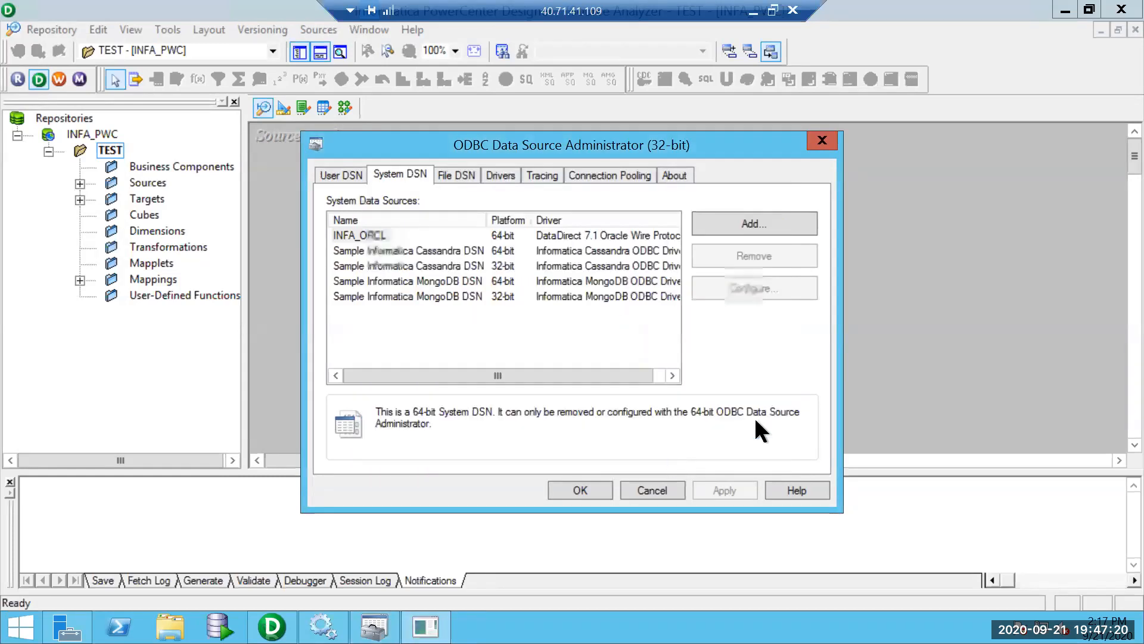
click(738, 219)
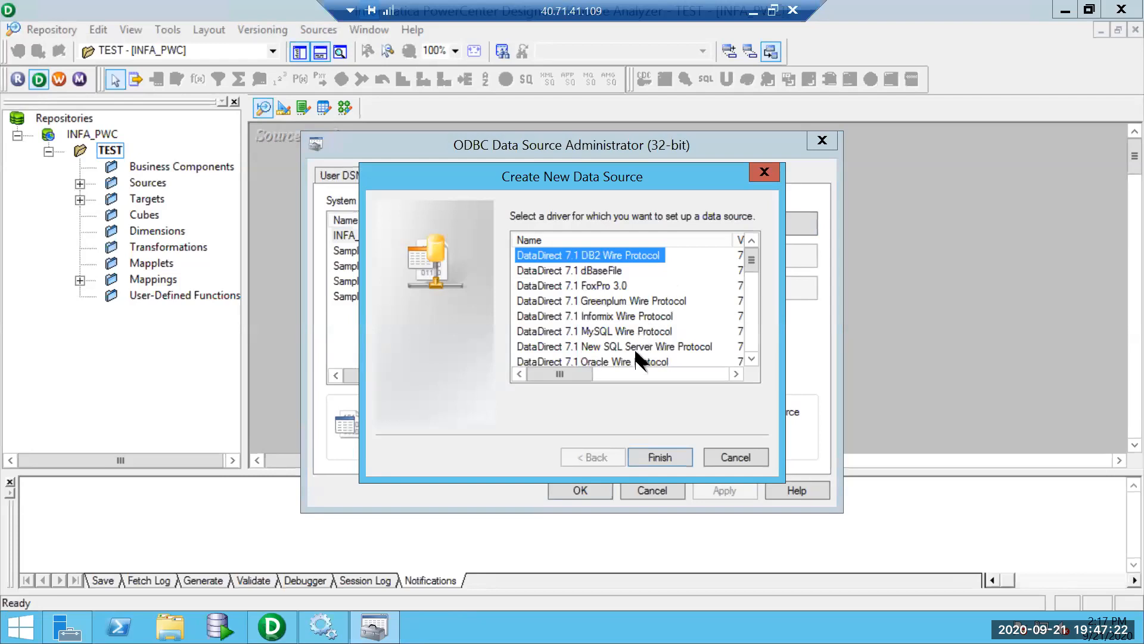
click(643, 361)
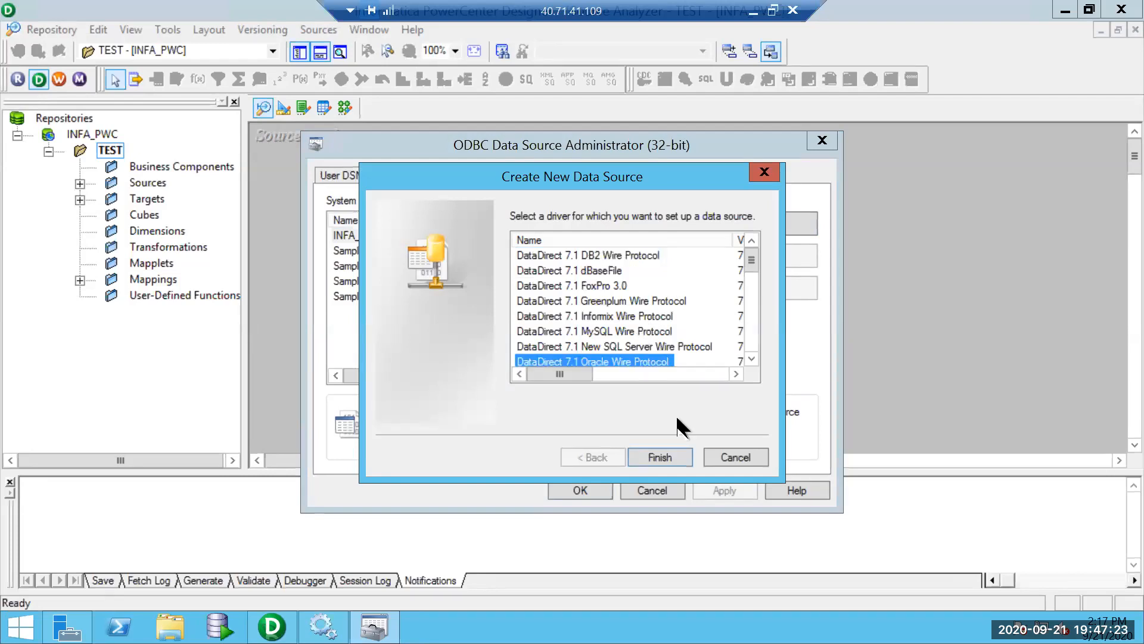
click(660, 458)
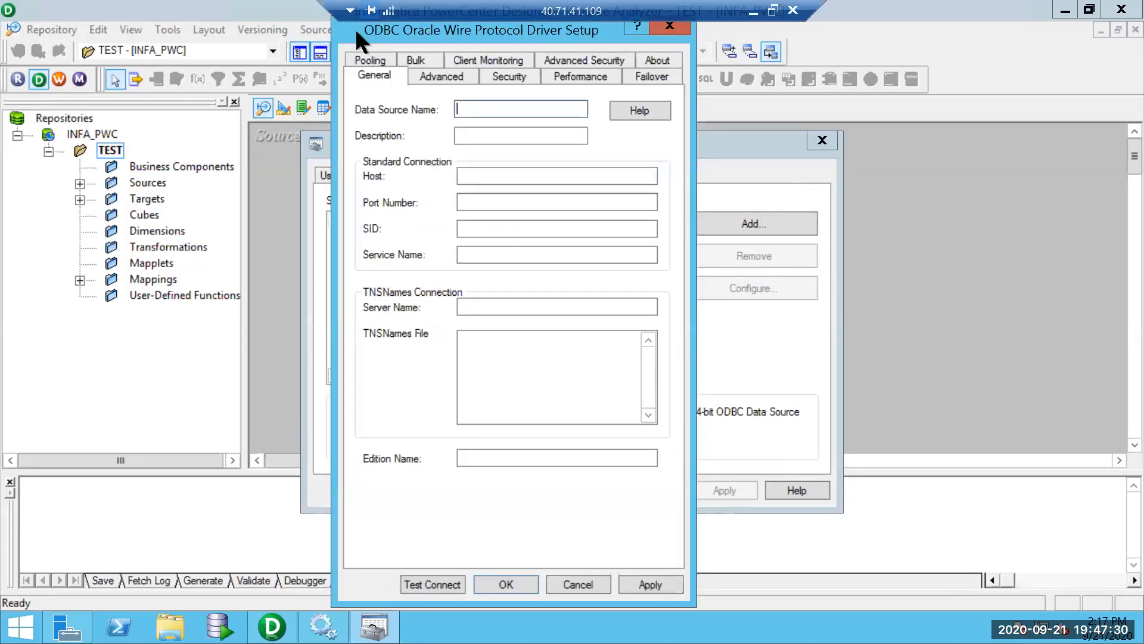
Name the new 32-bit data source INFA_ORCL.
drag(356, 37, 358, 306)
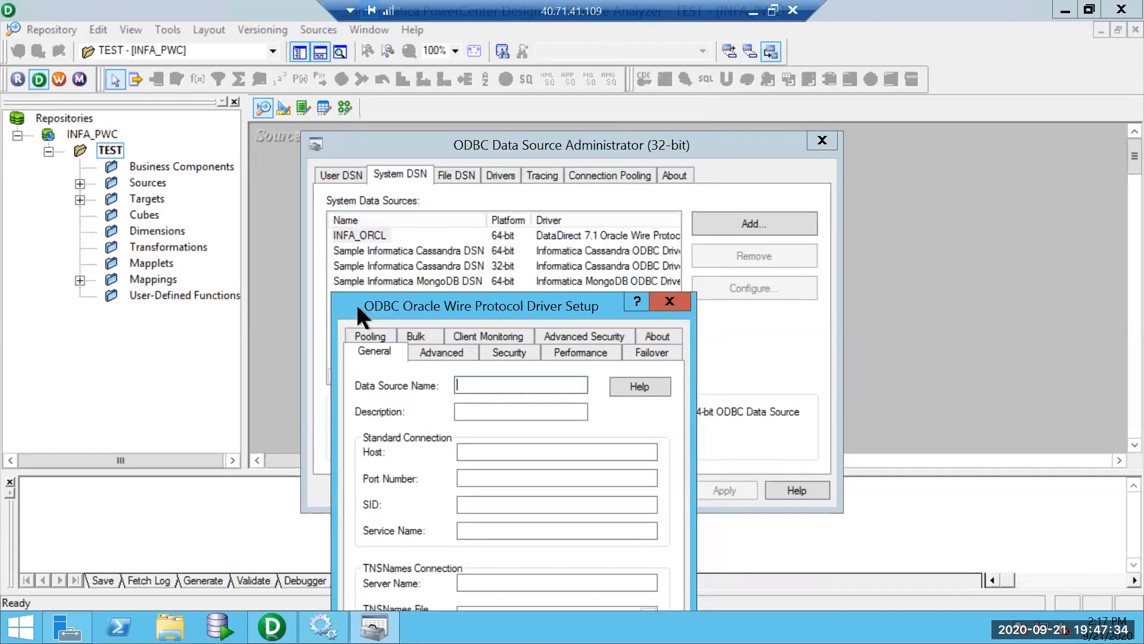
text(INFA_ORCL)
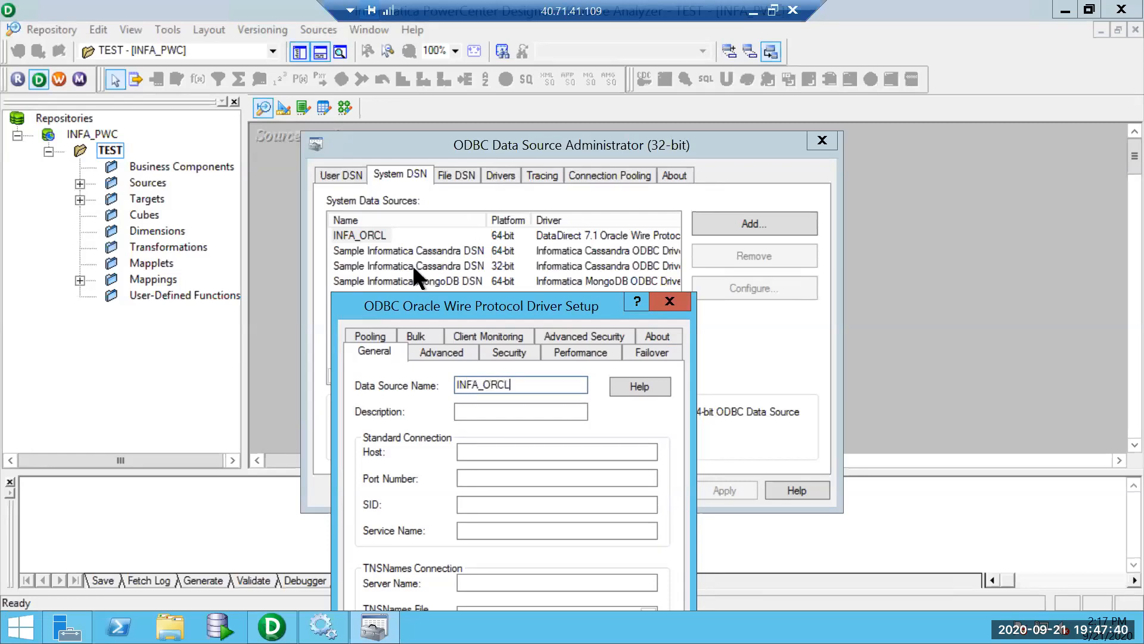
Set host localhost, port 1521 and SID ORCL, then run Test Connect.
drag(411, 304, 481, 172)
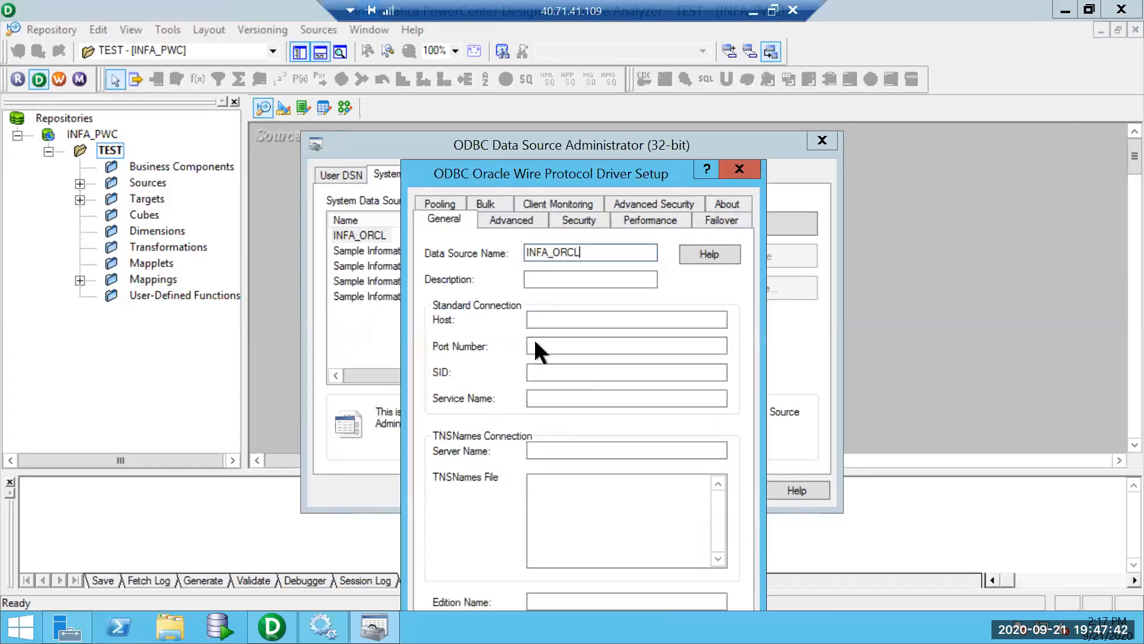
click(548, 319)
text(loc)
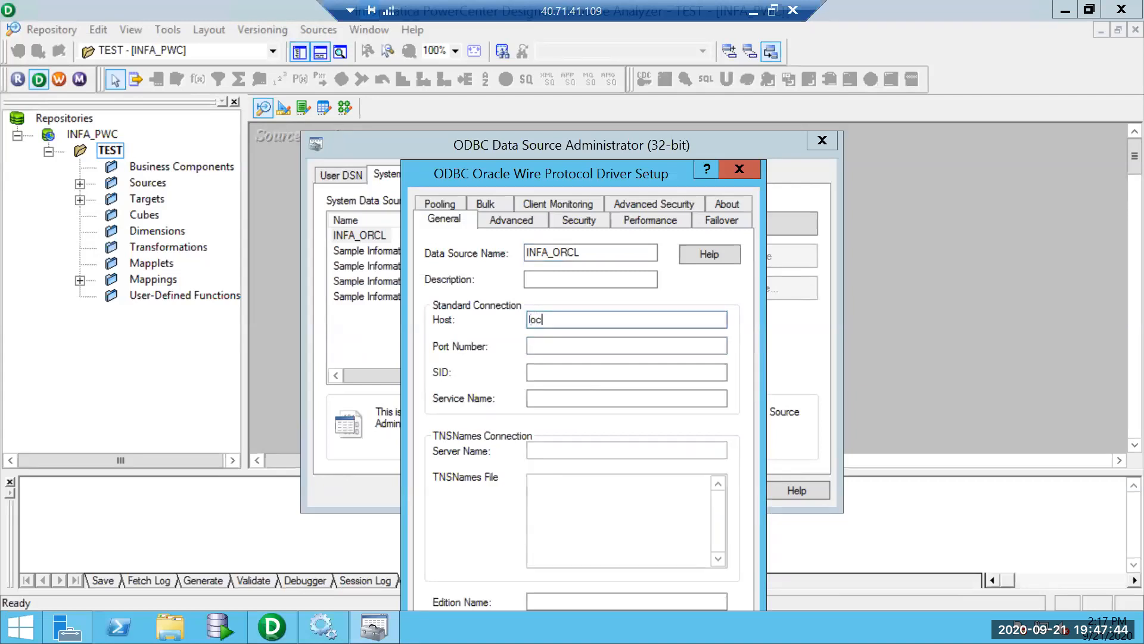
text(alhost)
click(559, 348)
text(1521)
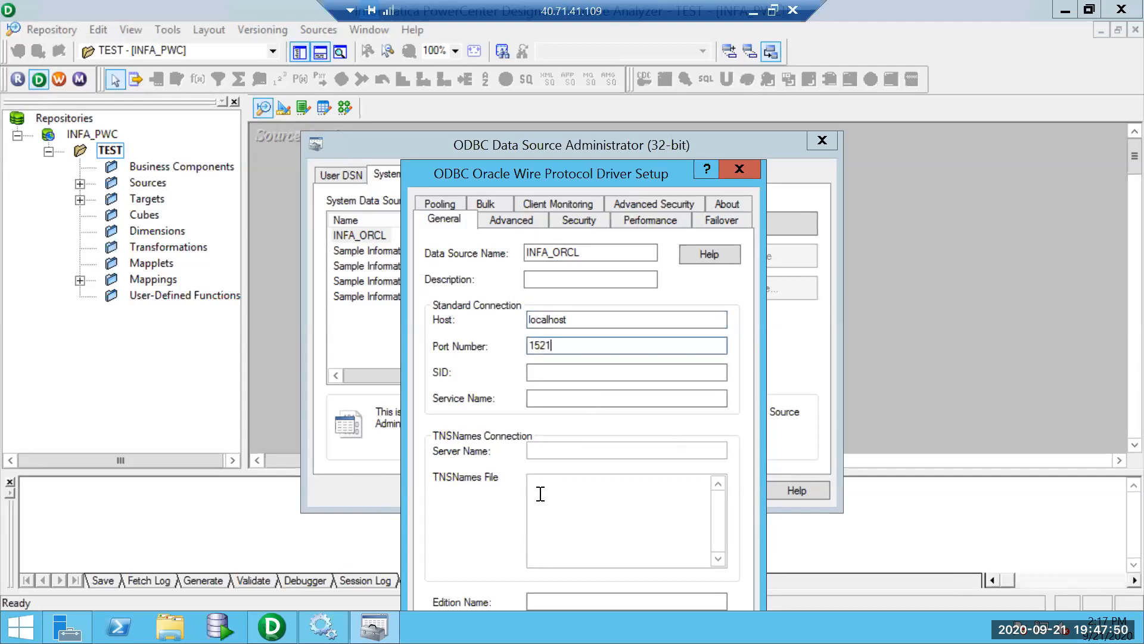
click(542, 374)
text(ORCL)
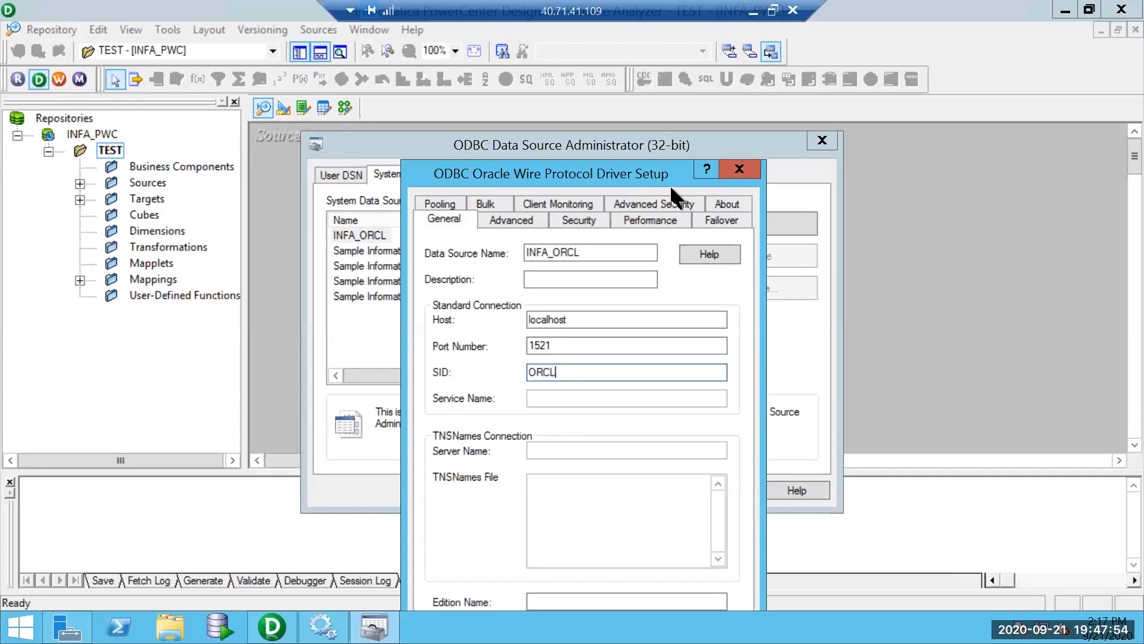
drag(591, 176, 586, 31)
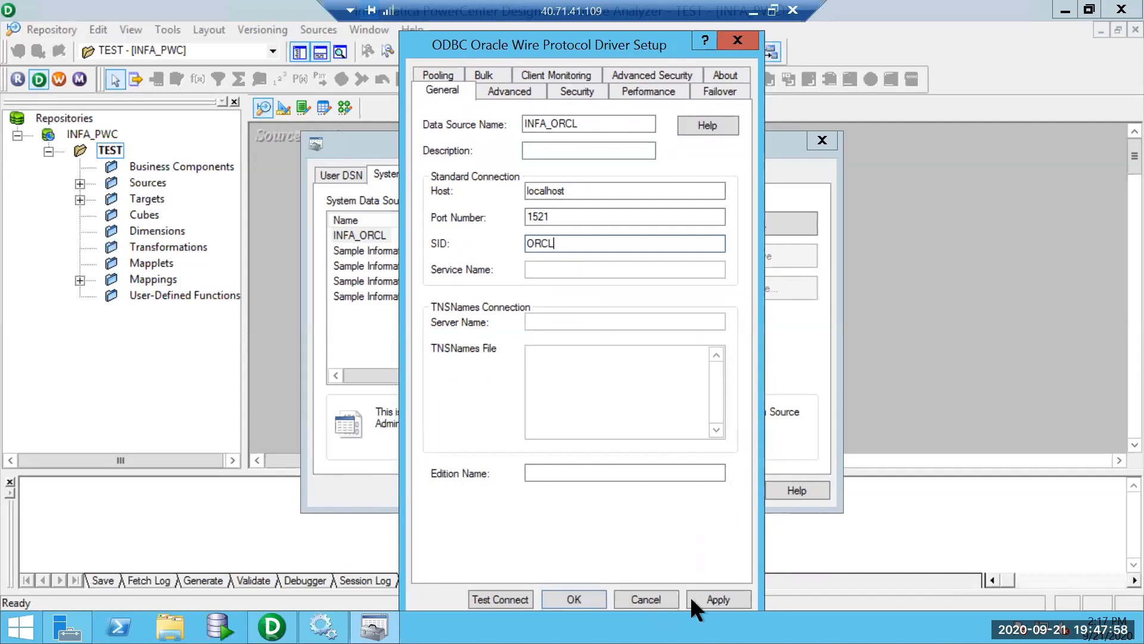
click(518, 591)
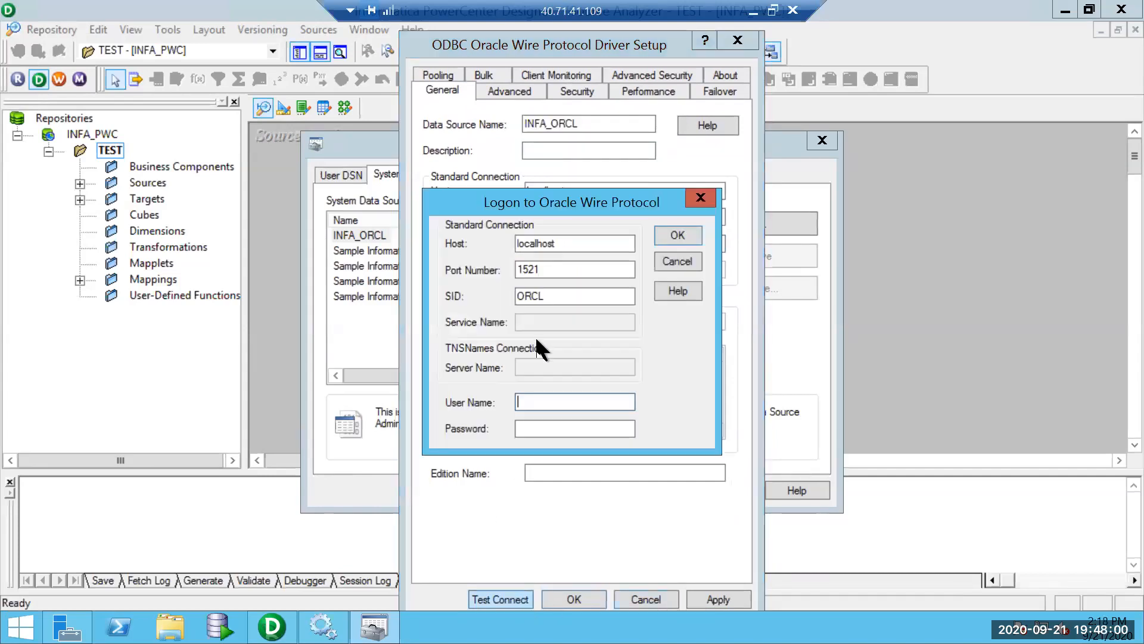
Log on to the connection test with the database user name and password.
drag(563, 244, 504, 237)
drag(564, 294, 497, 293)
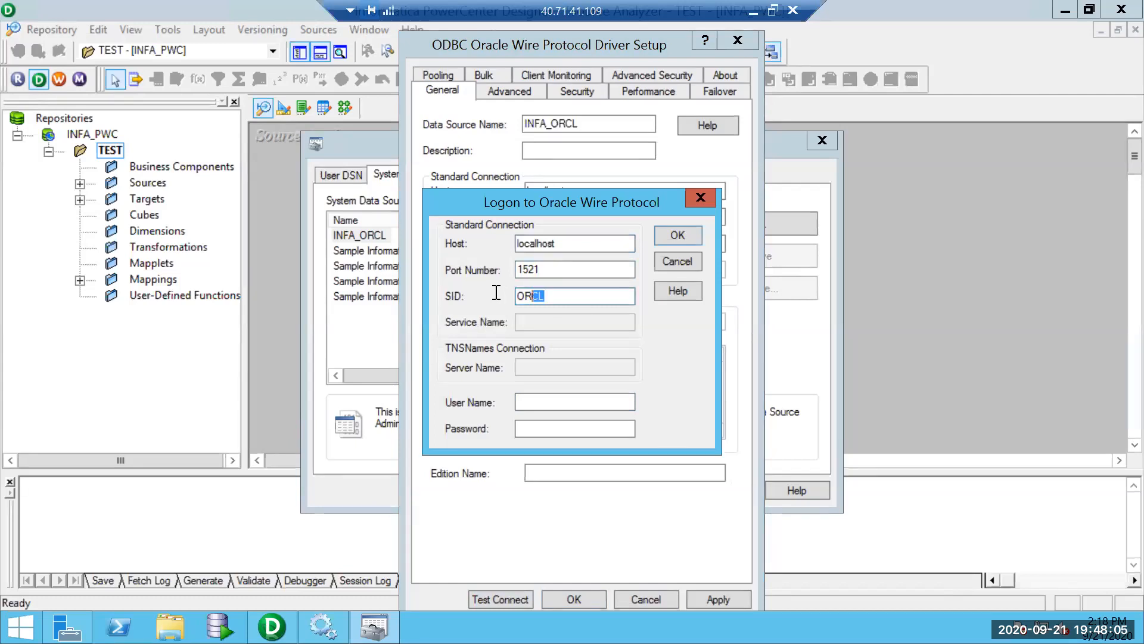
click(541, 398)
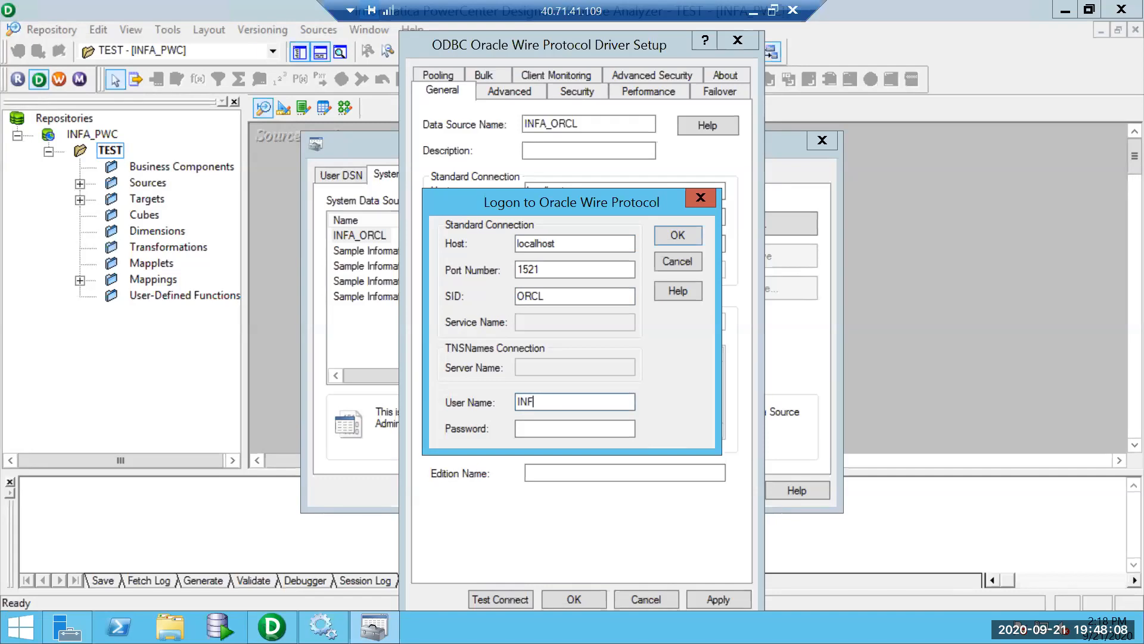
key(shift+Home)
key(ctrl+c)
key(Tab)
key(ctrl+v)
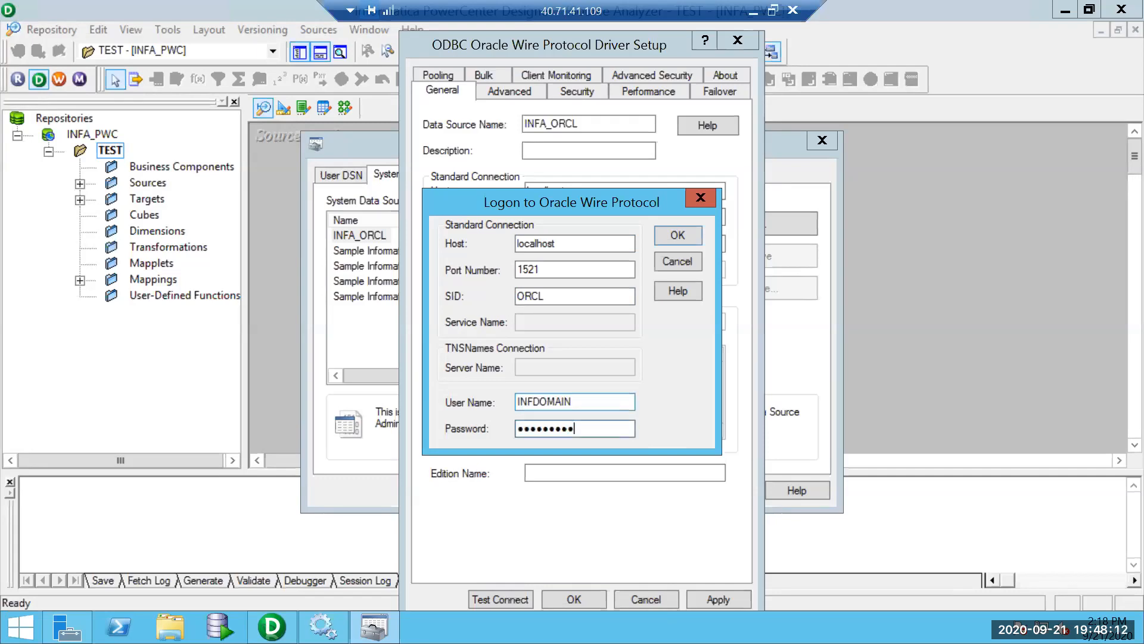
click(677, 235)
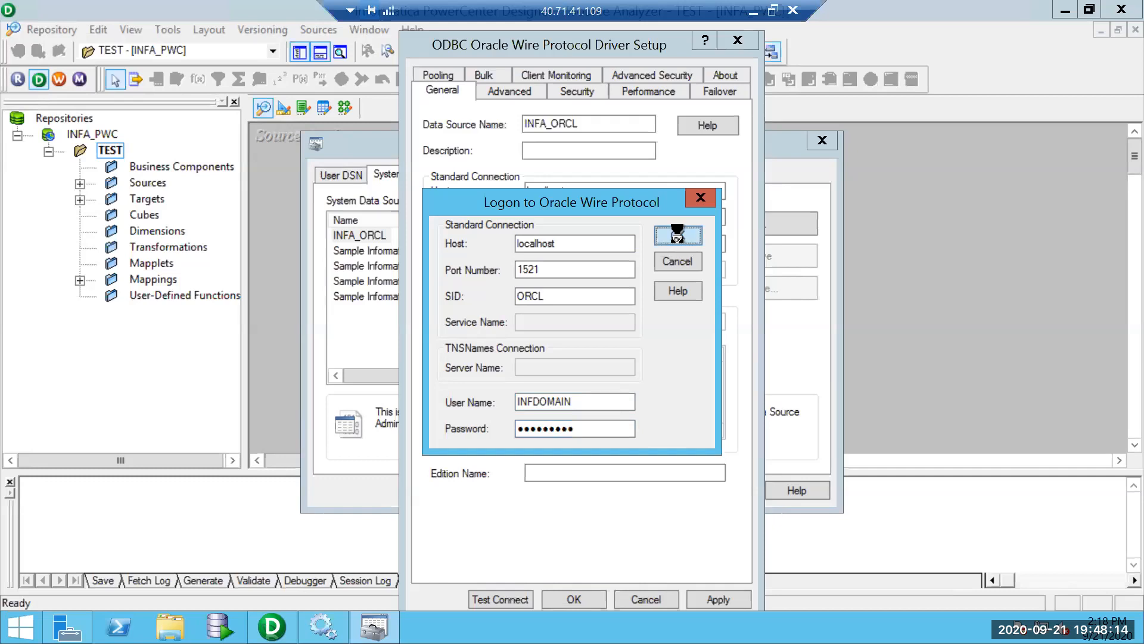
Dismiss the success message, save INFA_ORCL, and close the 32-bit administrator.
click(610, 377)
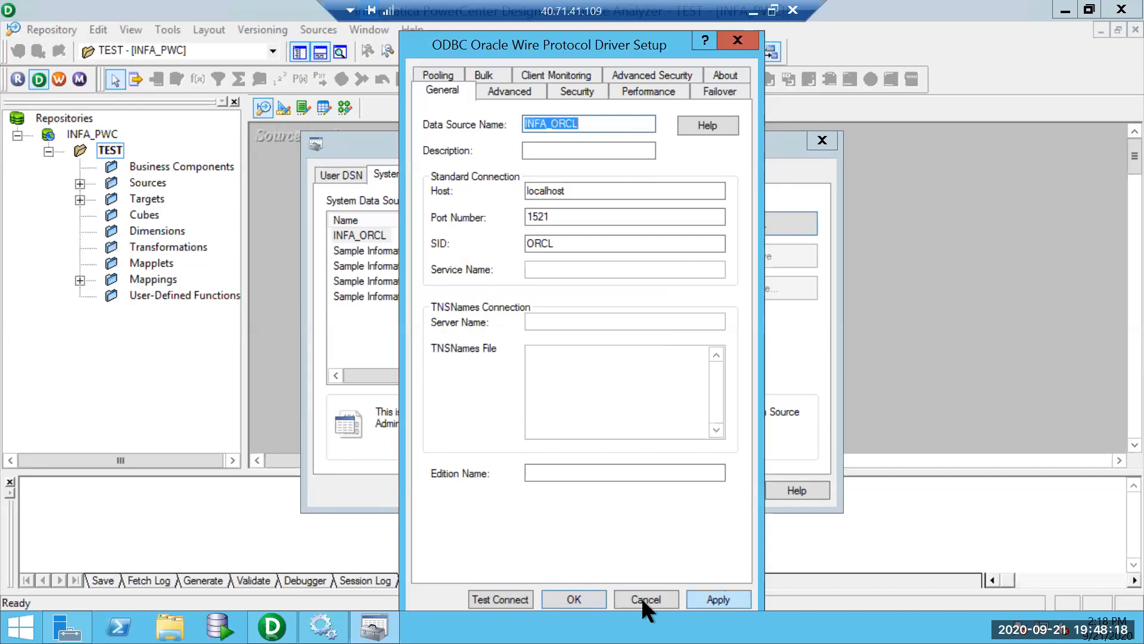
click(595, 592)
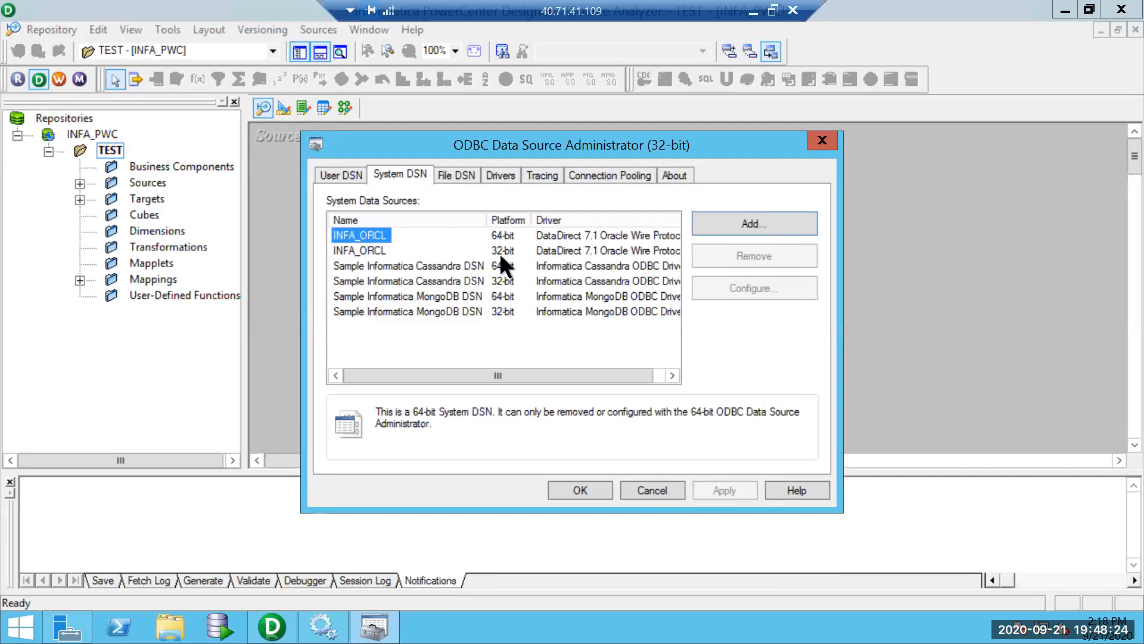
click(577, 490)
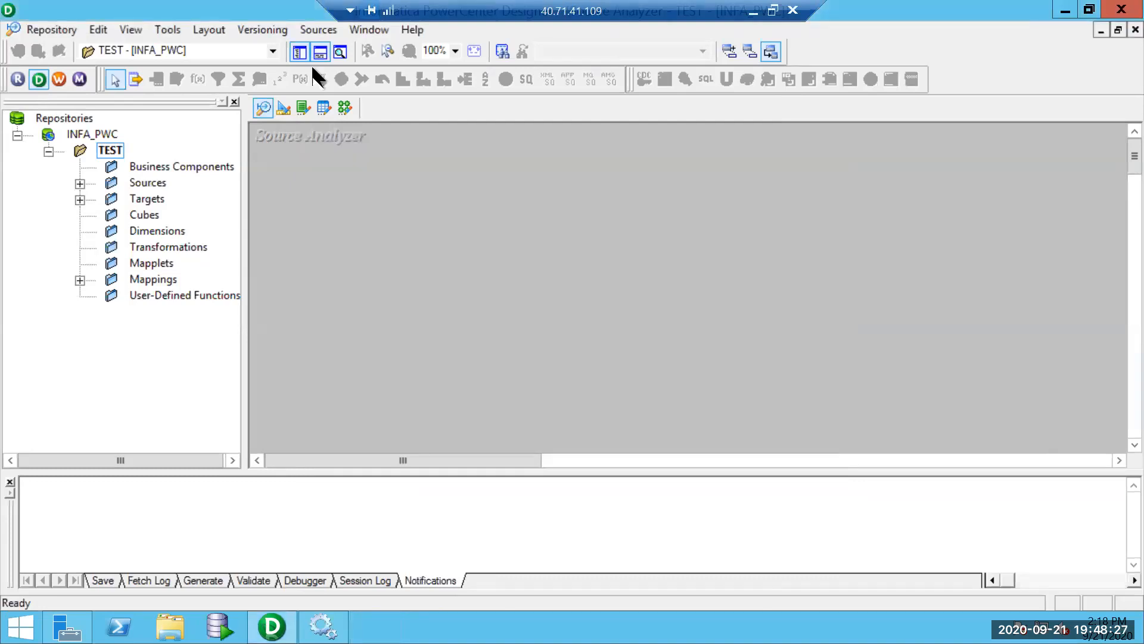
Open Sources > Import from Database and select INFA_ORCL as the ODBC data source.
click(318, 29)
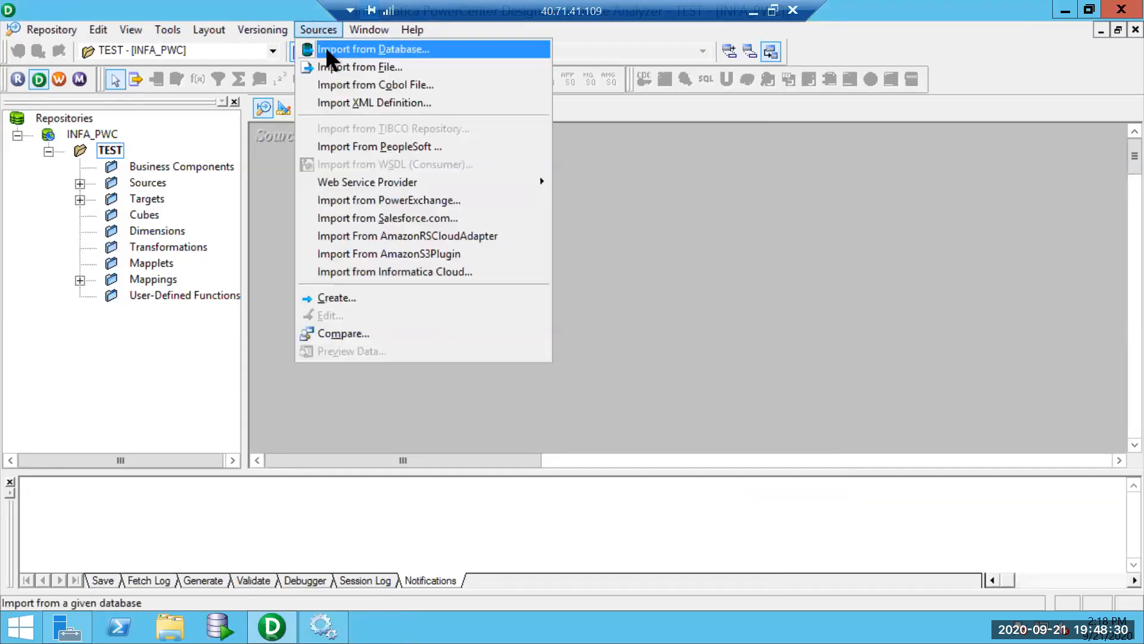
click(326, 49)
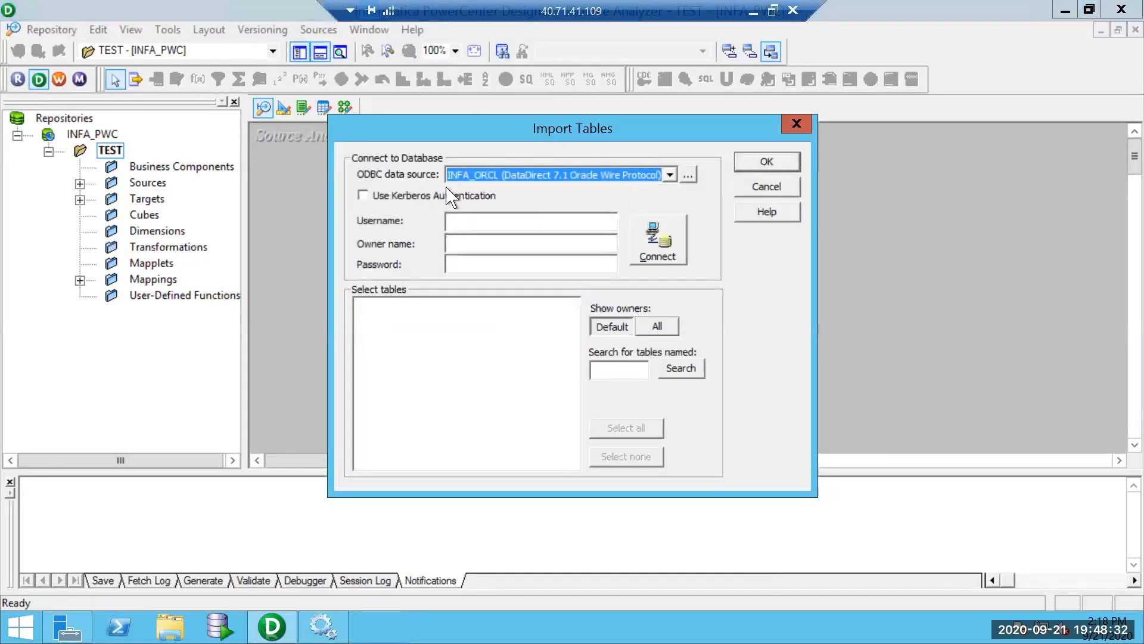
click(669, 175)
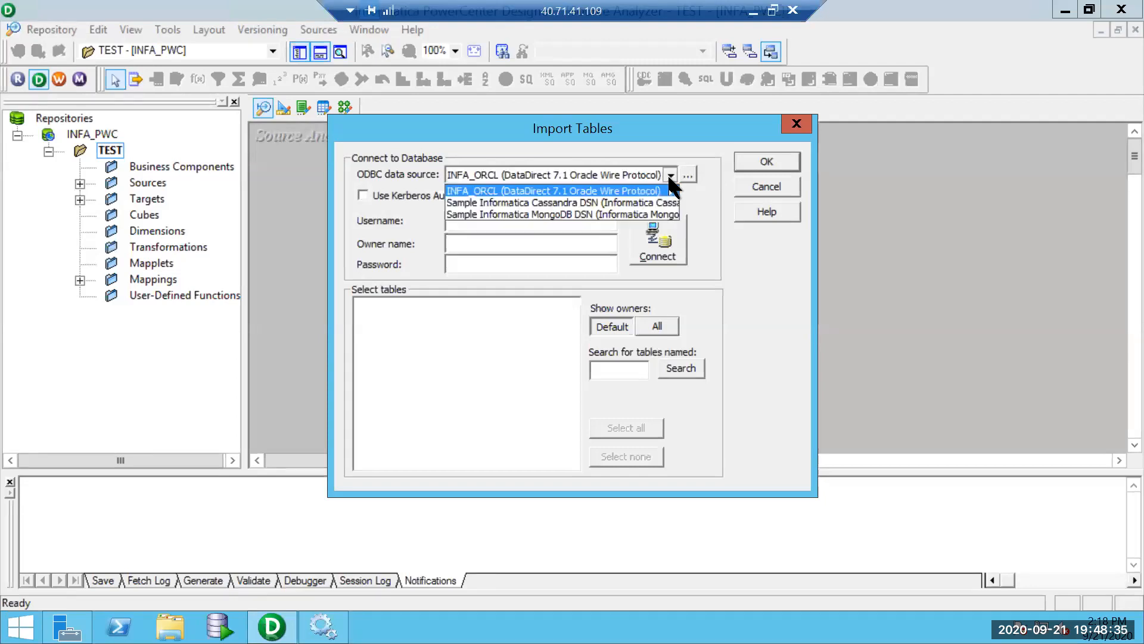
click(558, 190)
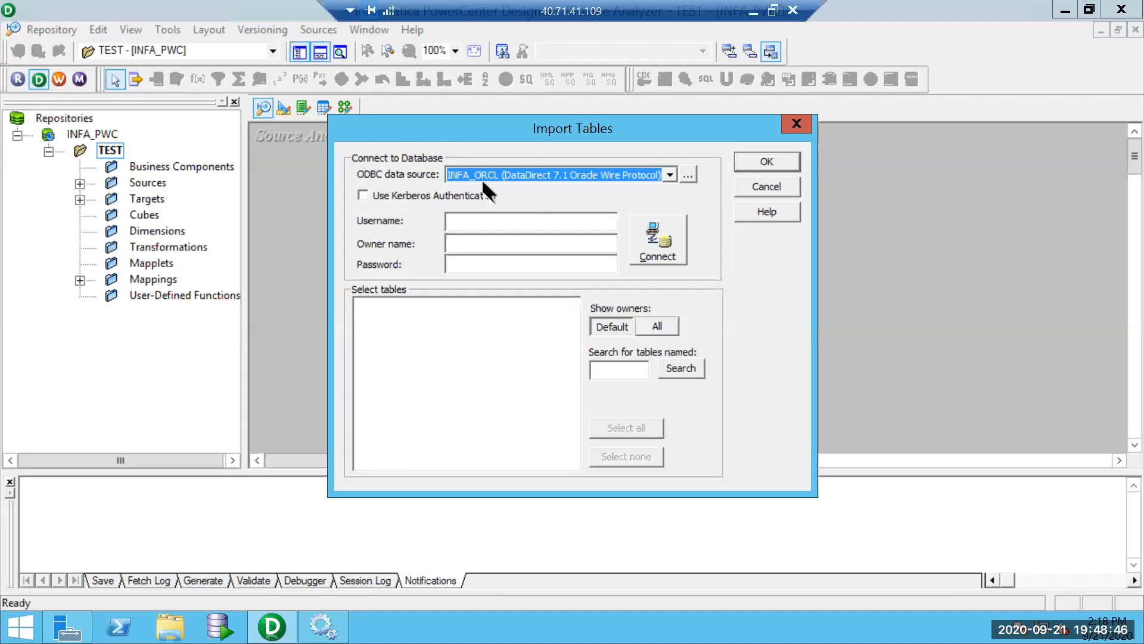
click(670, 176)
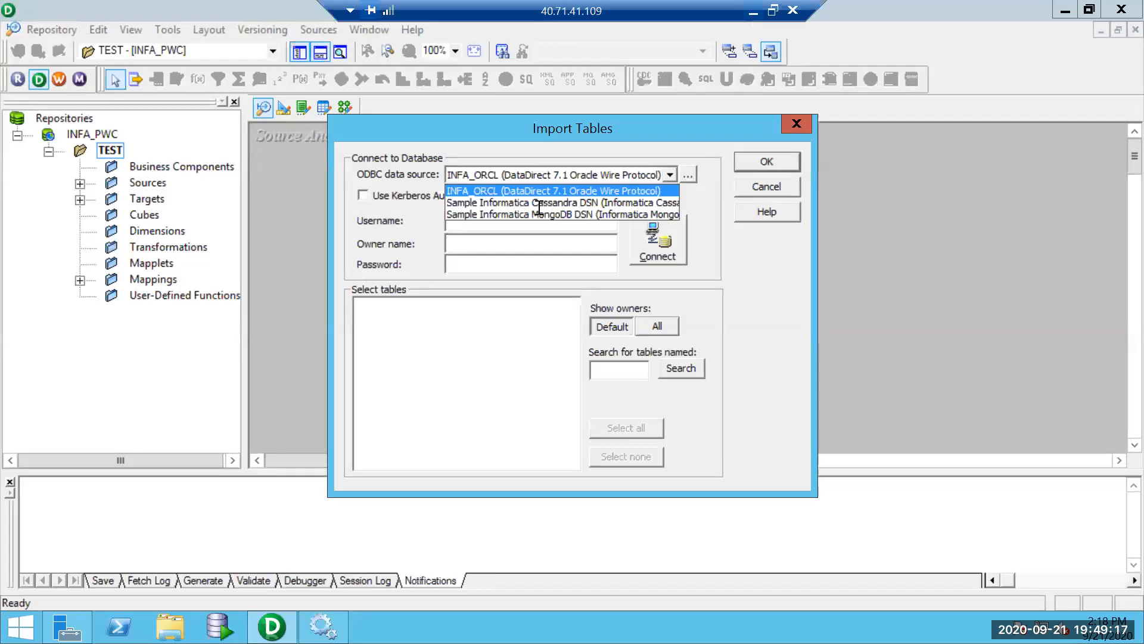
click(516, 222)
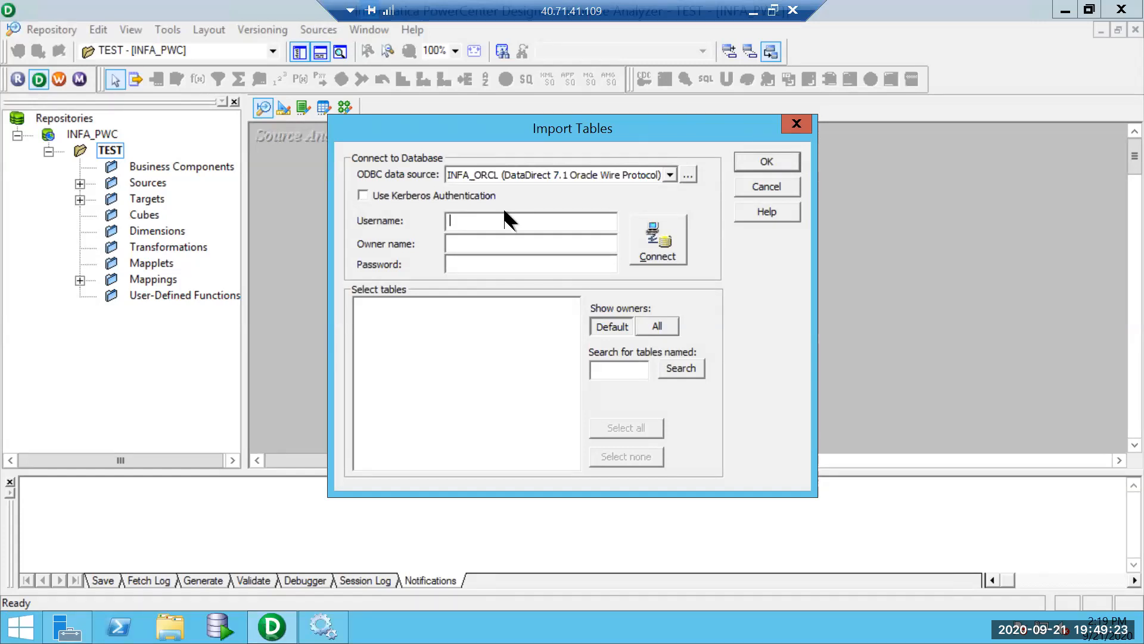
Connect through INFA_ORCL as user INFDOMAIN with the pasted password, then expand the listed schema's tables.
text(INFDOMAIN)
drag(513, 219, 392, 199)
click(467, 267)
key(ctrl+v)
click(668, 251)
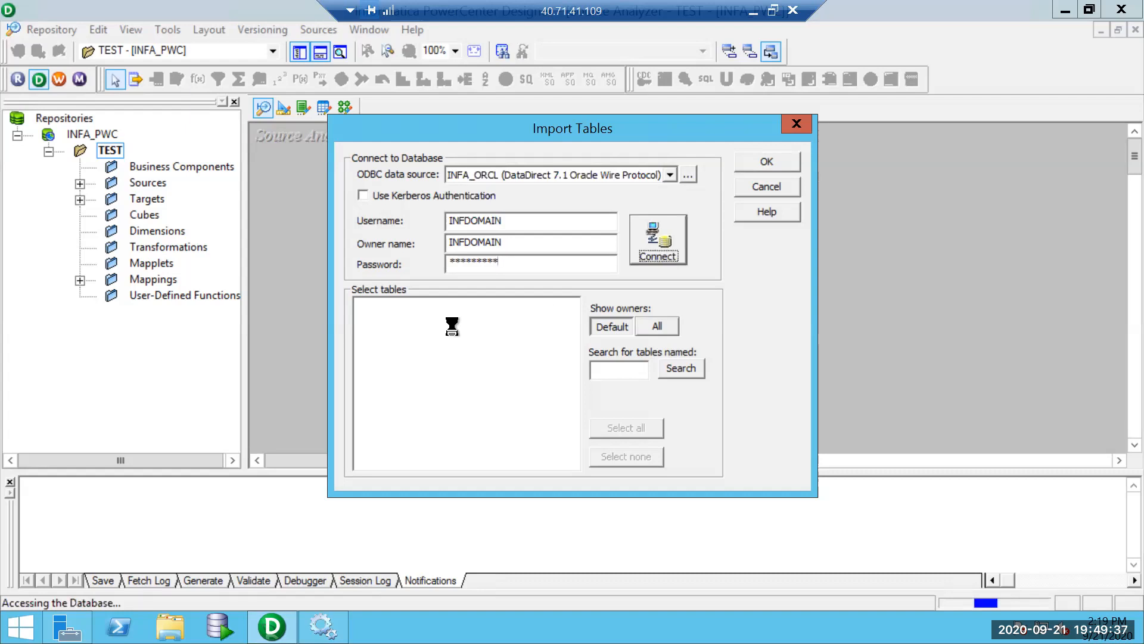
click(360, 306)
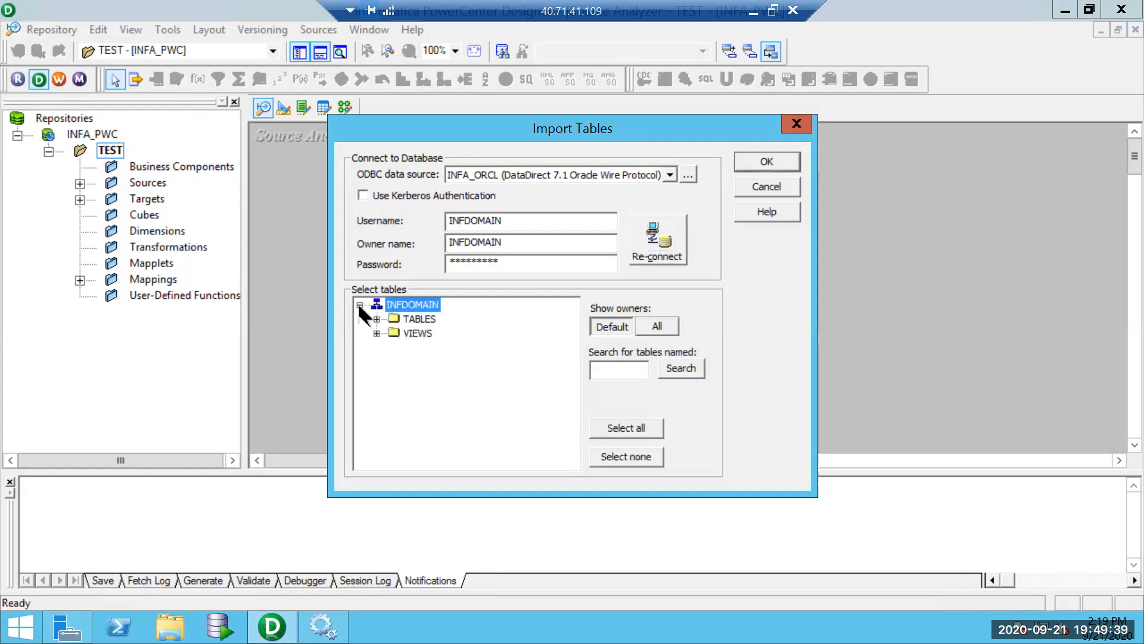
click(376, 319)
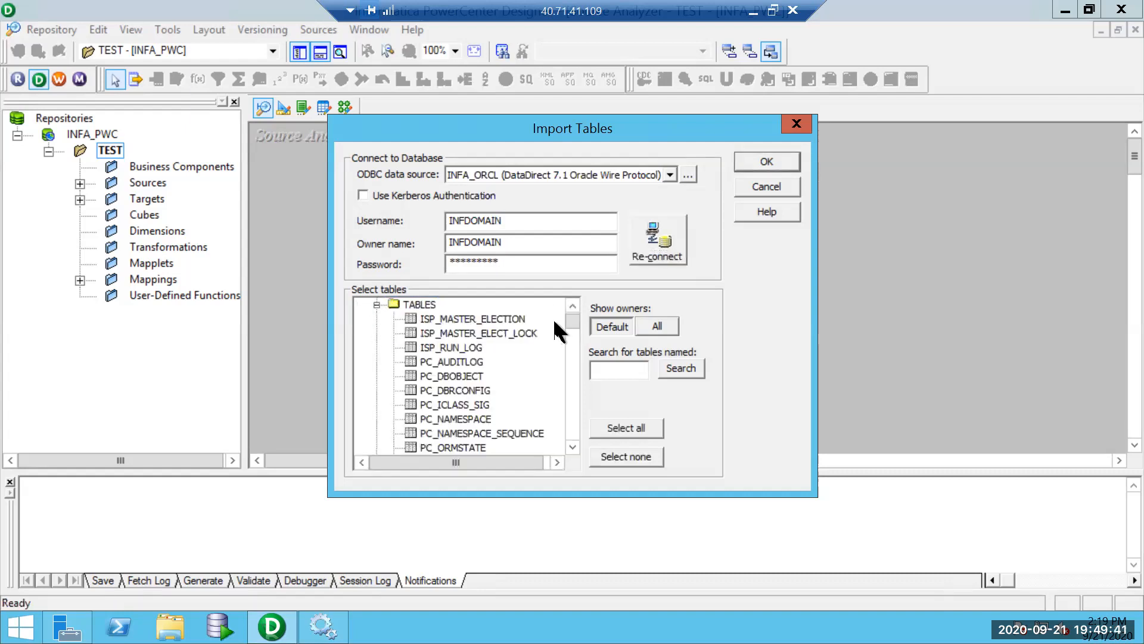
drag(568, 326, 564, 444)
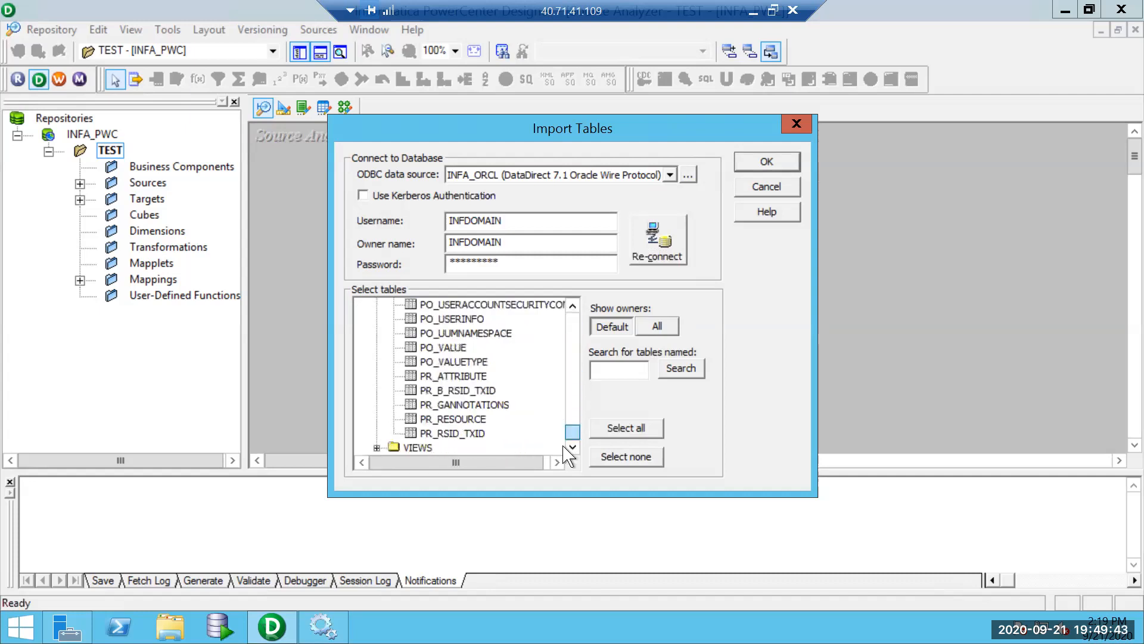
Reconnect as user INFPWC with its password, leaving the owner name empty.
double_click(500, 220)
key(BackSpace)
text(INFPWC)
drag(500, 227, 363, 189)
key(BackSpace)
key(ctrl+v)
drag(546, 244, 356, 222)
key(BackSpace)
key(Tab)
text(******)
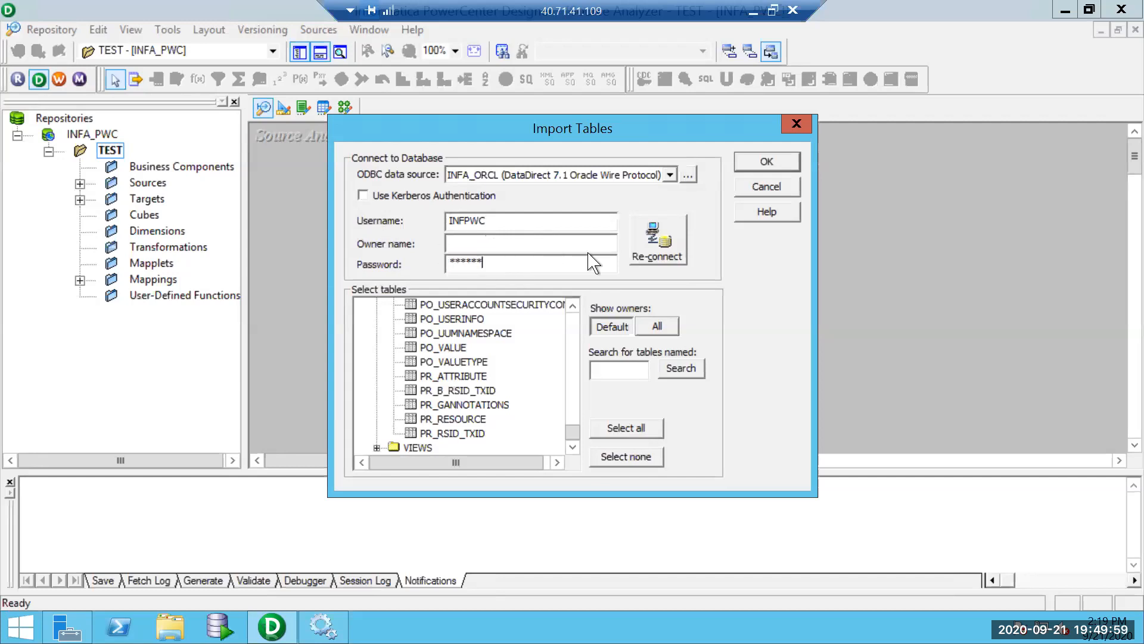
click(650, 247)
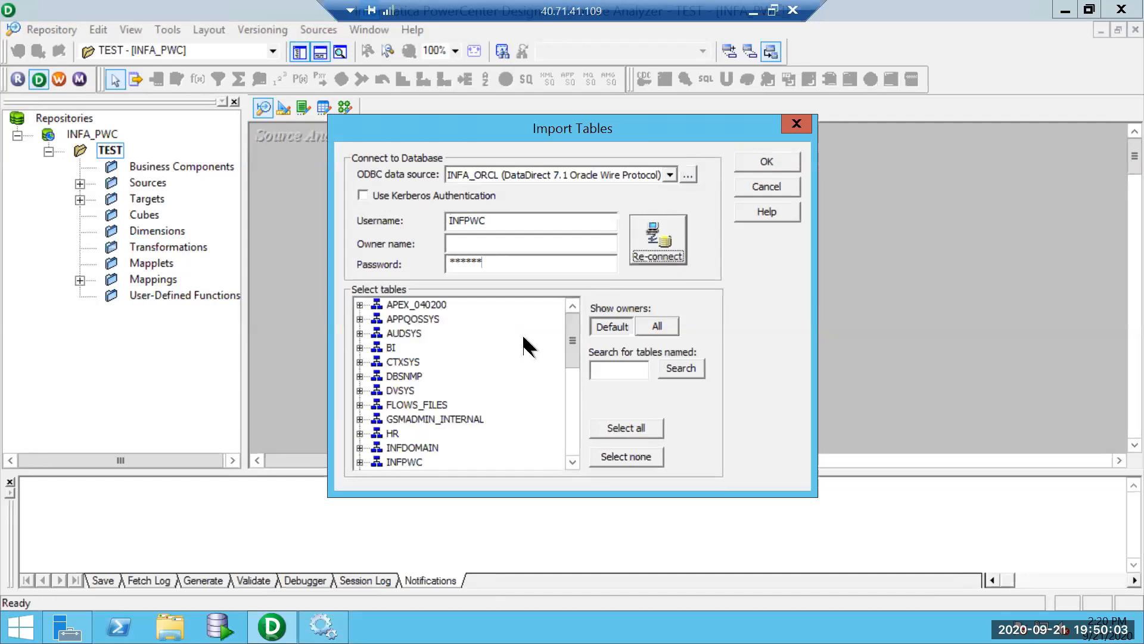
Expand the INFPWC schema to browse its tables and views.
mouse_move(566, 337)
mouse_down()
mouse_move(563, 431)
mouse_move(563, 314)
mouse_move(564, 329)
mouse_up()
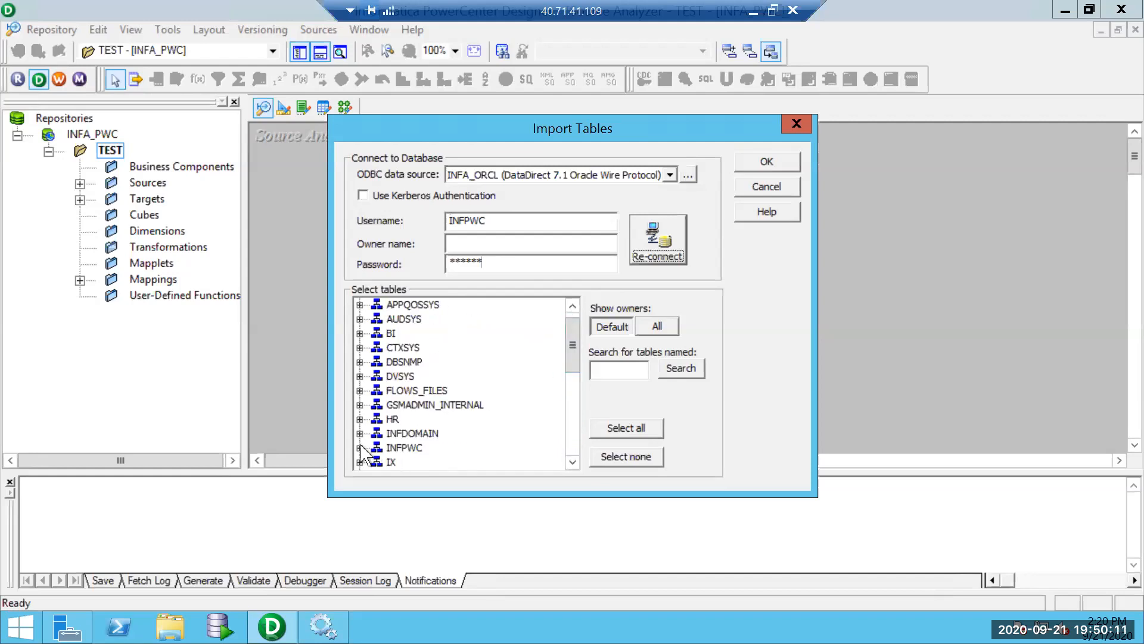
click(360, 447)
click(377, 447)
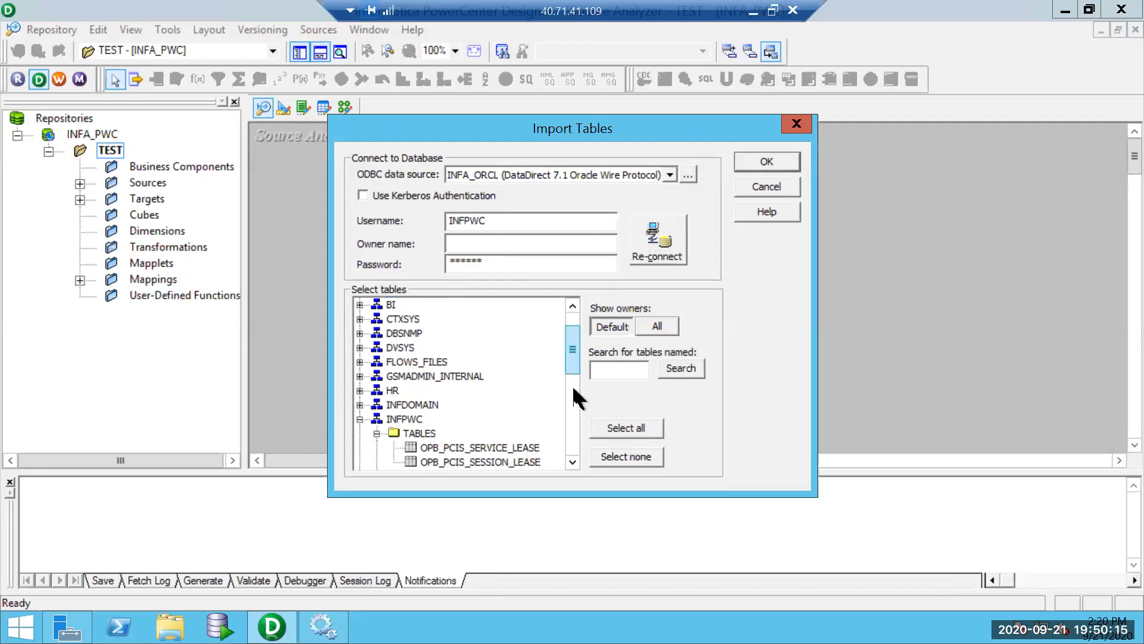
scroll(574, 388, down, 5)
scroll(565, 370, up, 4)
scroll(565, 368, down, 2)
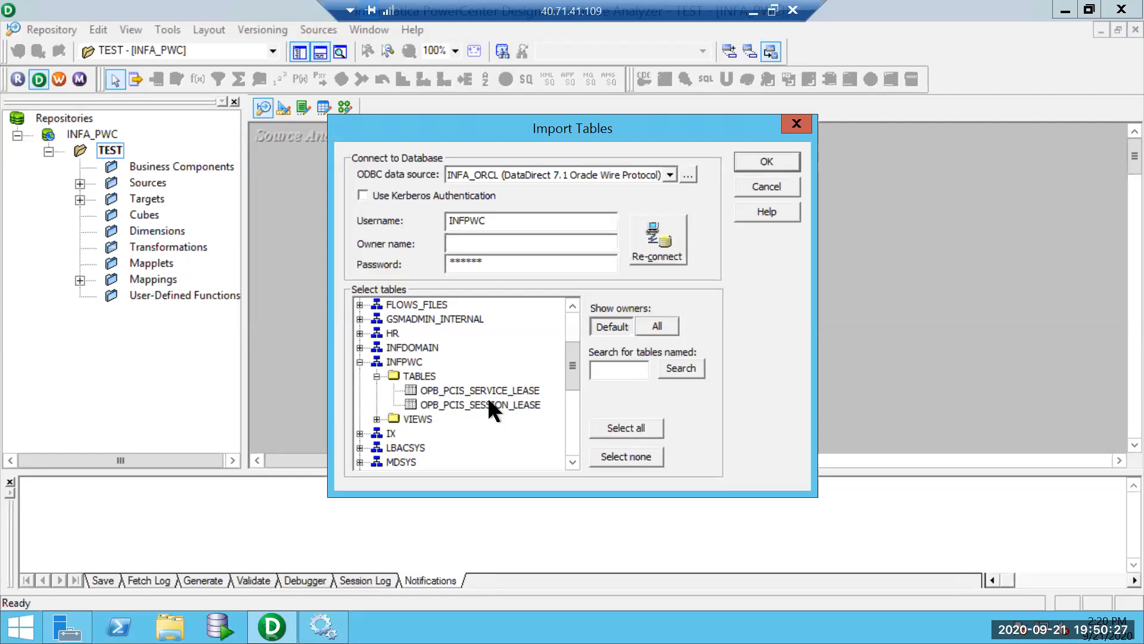
click(377, 419)
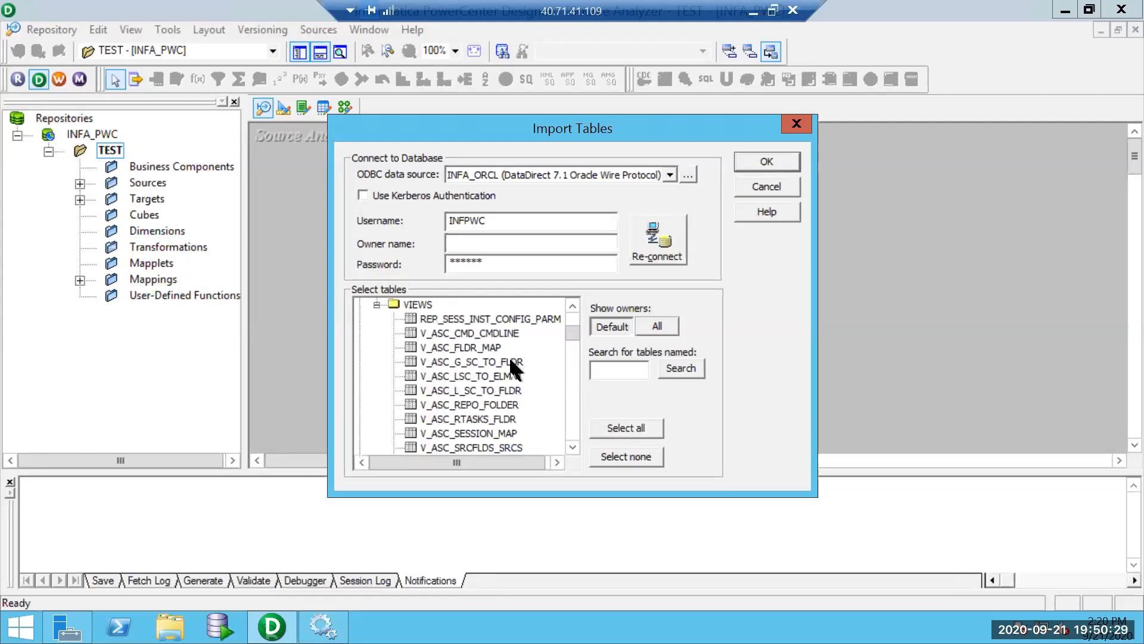
mouse_move(566, 328)
mouse_down()
mouse_move(580, 420)
mouse_move(565, 312)
mouse_up()
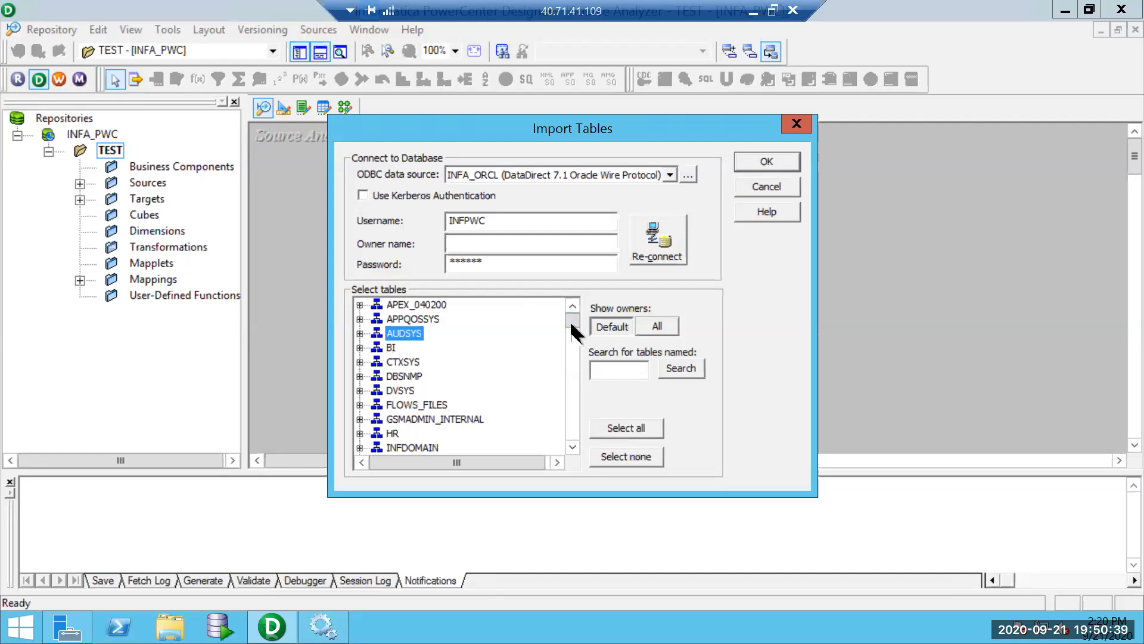
Expand HR's tables, select COUNTRIES and import it.
click(360, 433)
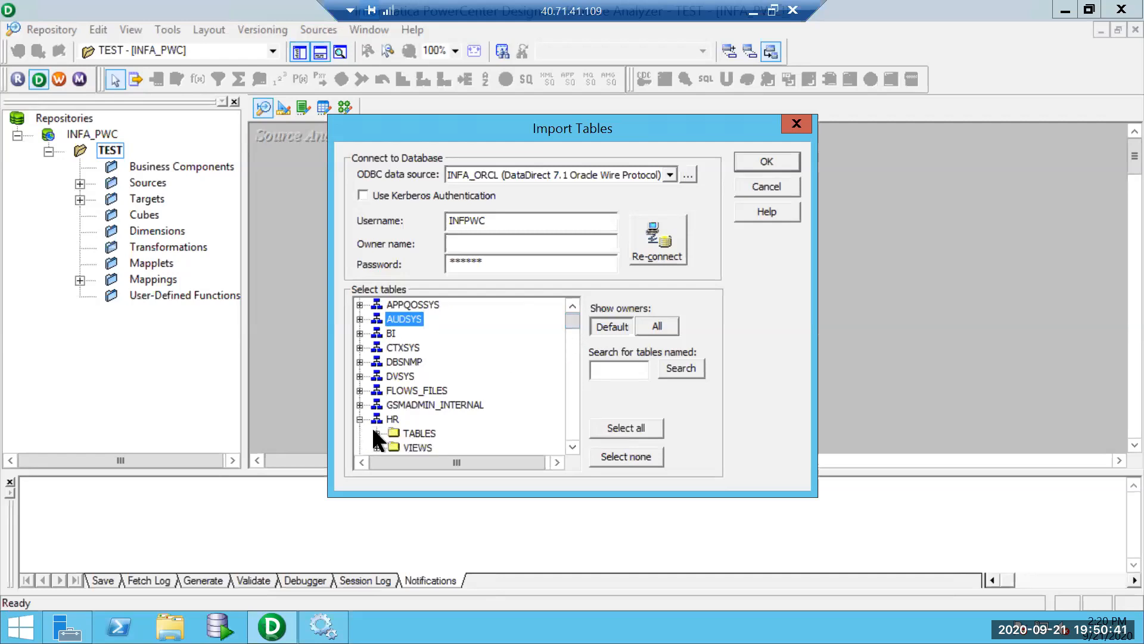
click(376, 434)
drag(567, 324, 566, 329)
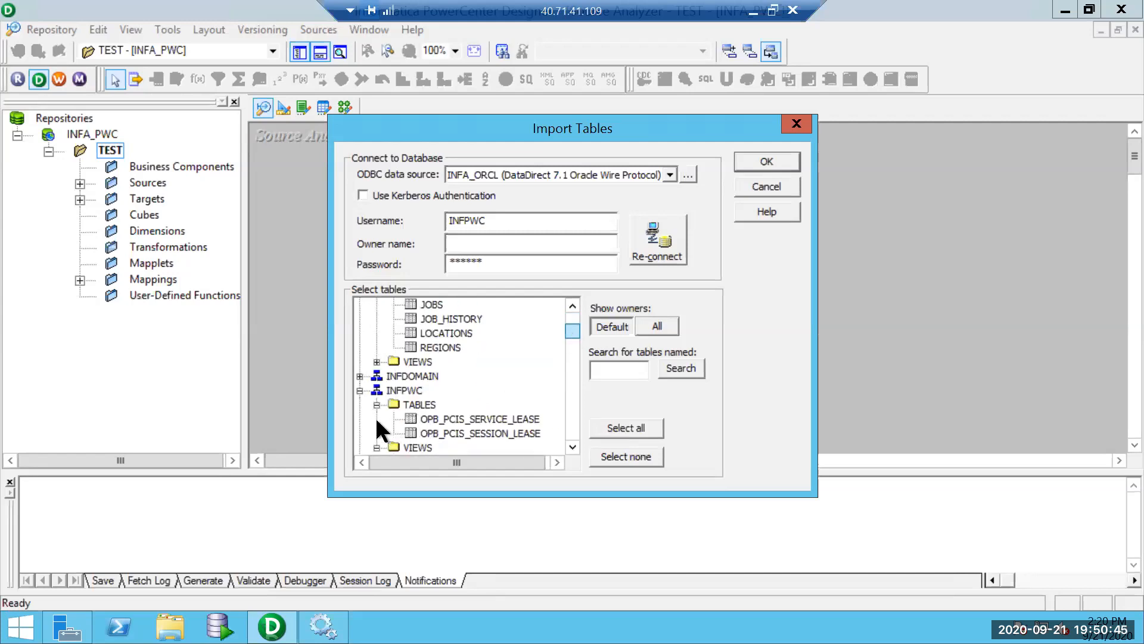
click(360, 391)
drag(573, 362, 572, 343)
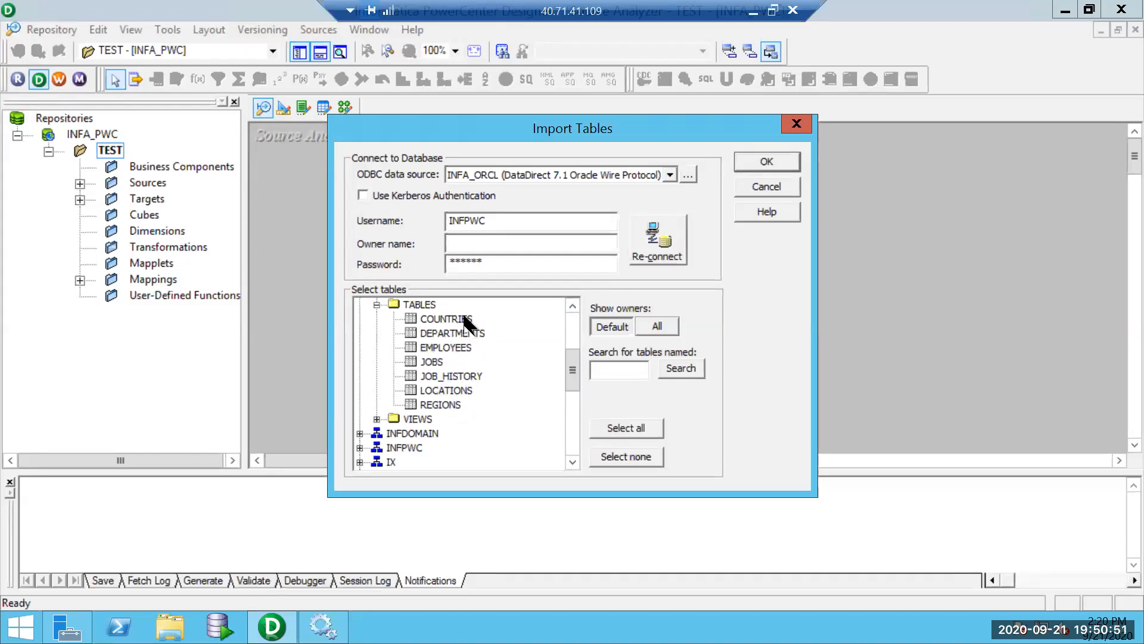
click(464, 321)
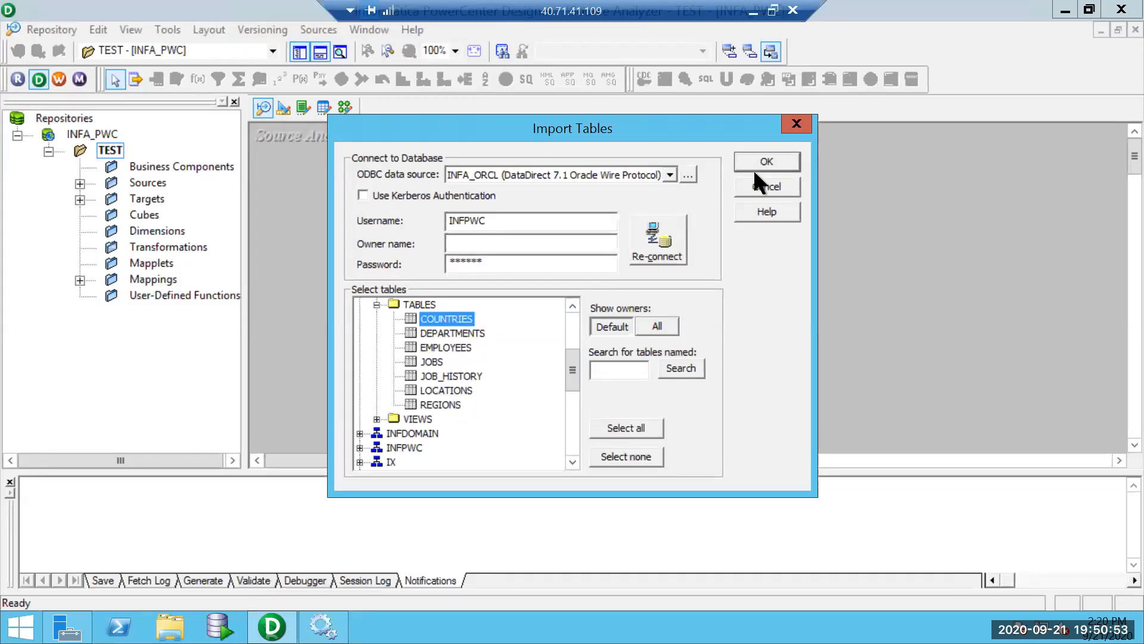
click(757, 163)
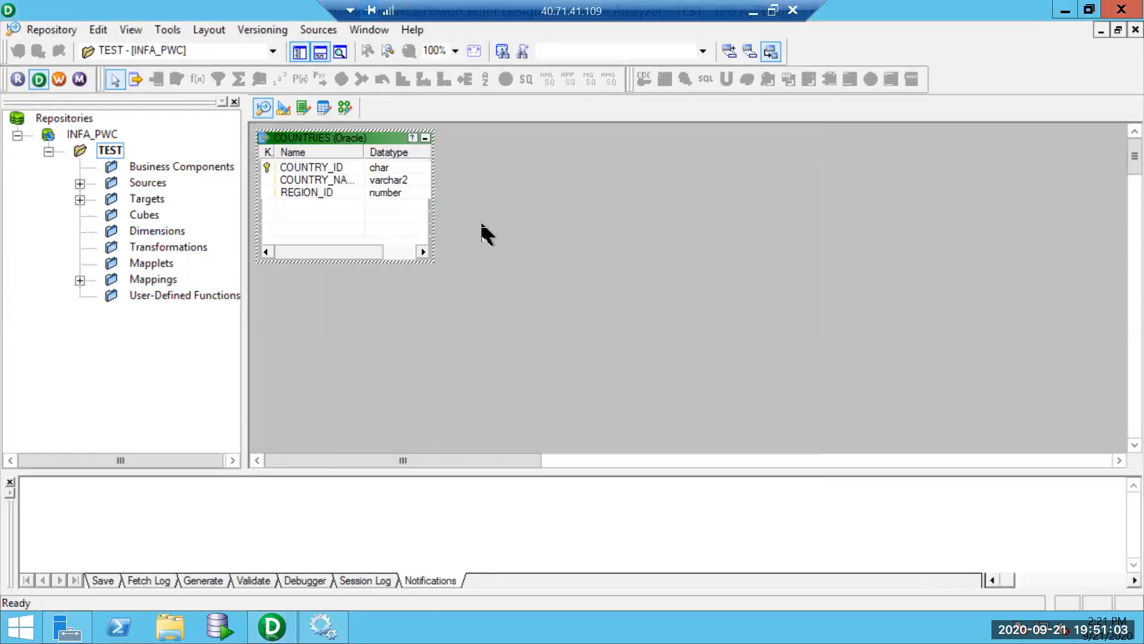
Preview the COUNTRIES source data, connecting as INFPWC with its password.
right_click(354, 136)
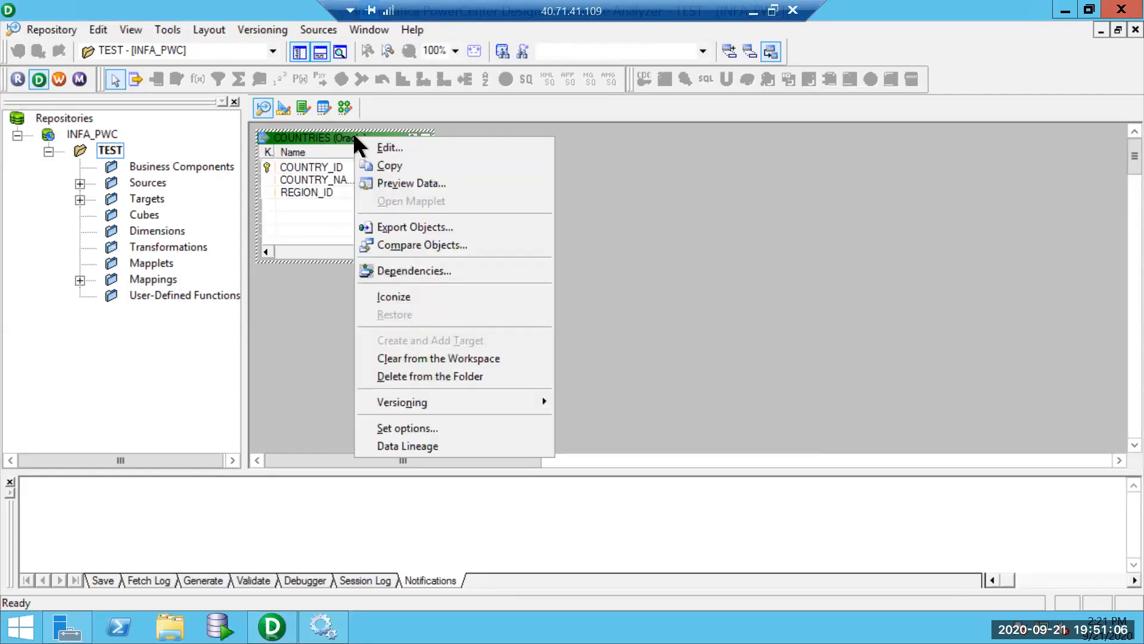
click(419, 177)
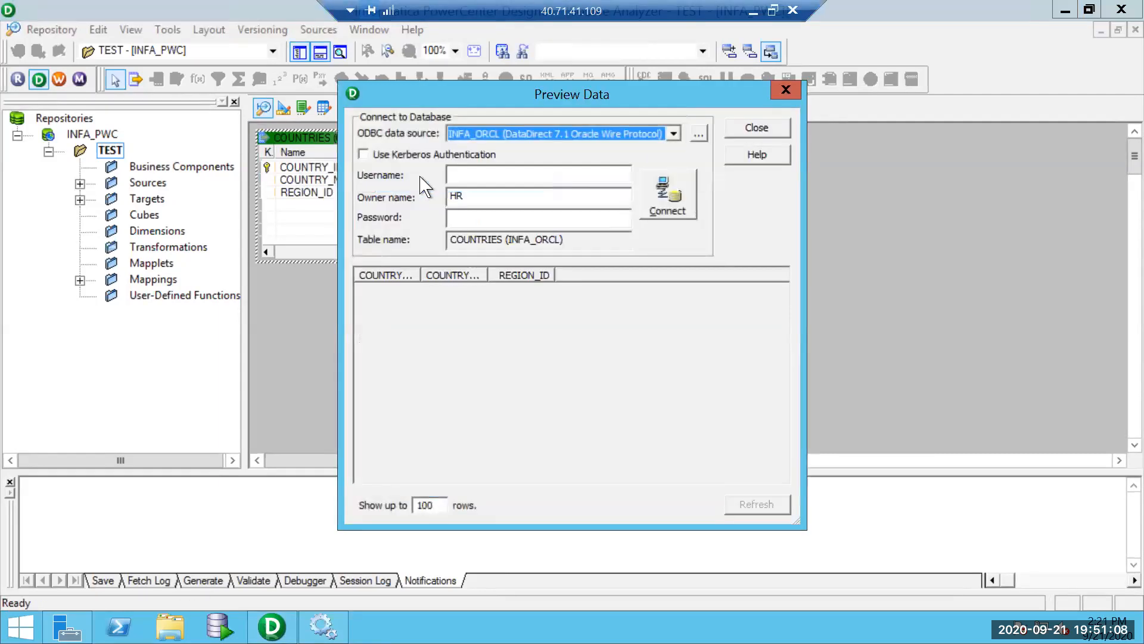
click(476, 177)
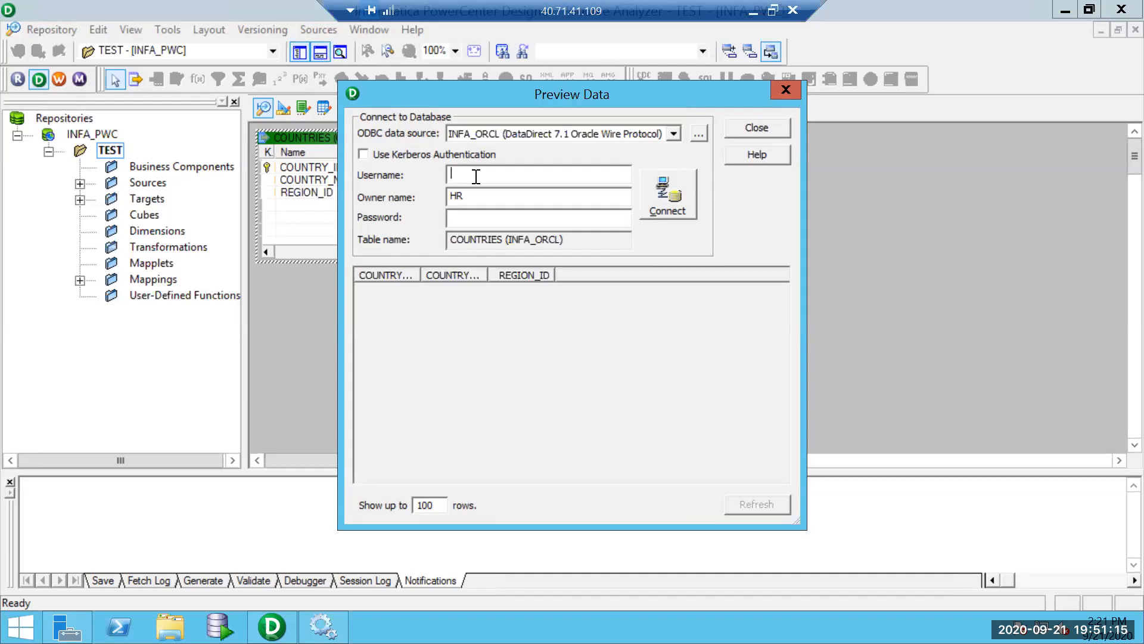
text(INFPWC)
drag(510, 181, 356, 153)
click(494, 218)
text(******)
click(685, 188)
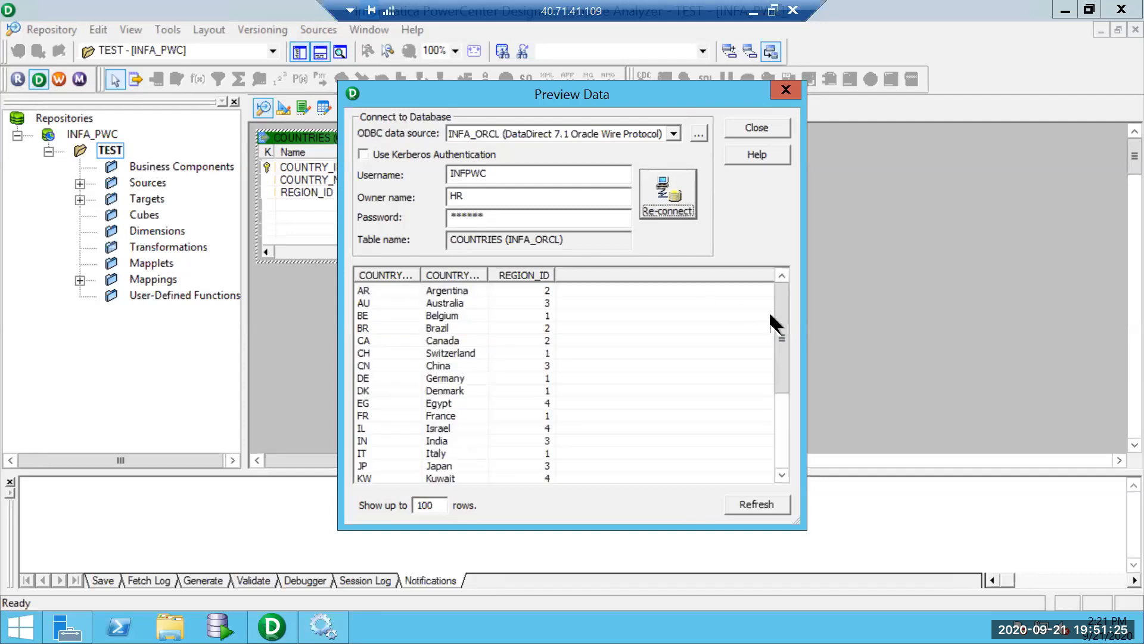
Review the country rows, close the preview and switch to the Mapping Designer.
drag(781, 316, 766, 177)
click(773, 122)
click(344, 108)
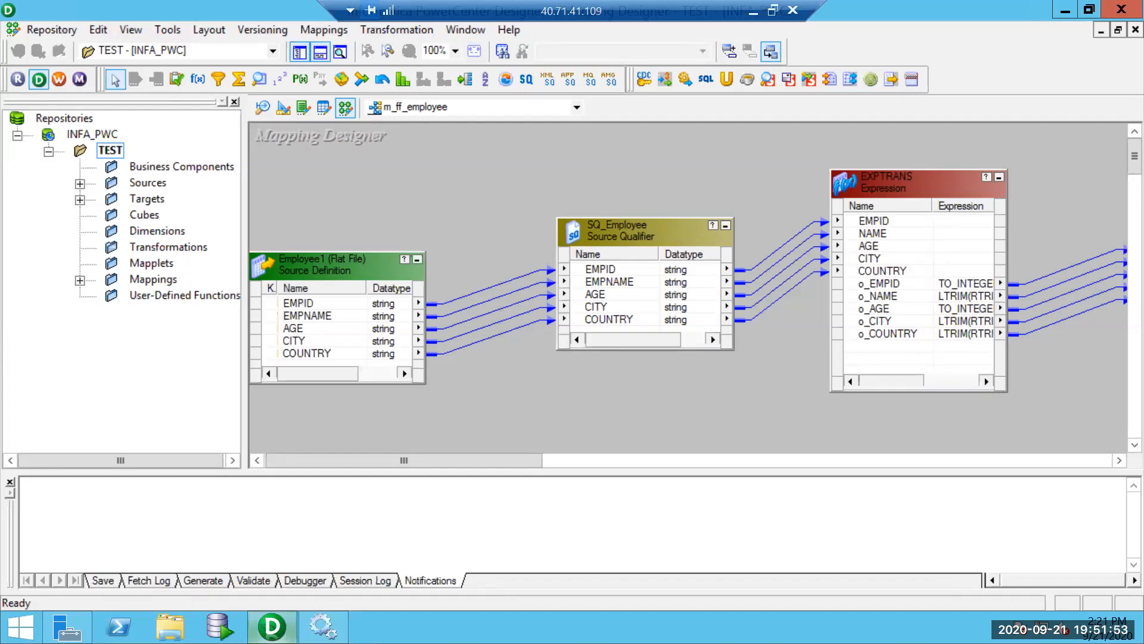
Switch over to Oracle SQL Developer from the taskbar.
click(272, 627)
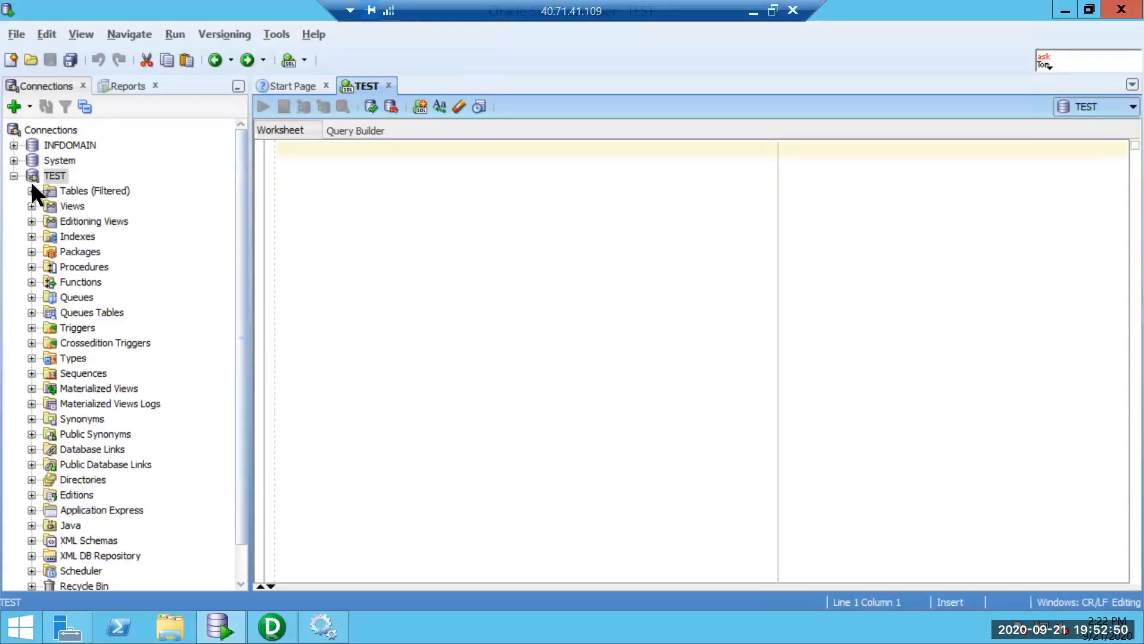
Expand TEST's tables to show DEP and EMPLOYEE, then return to Designer.
click(33, 191)
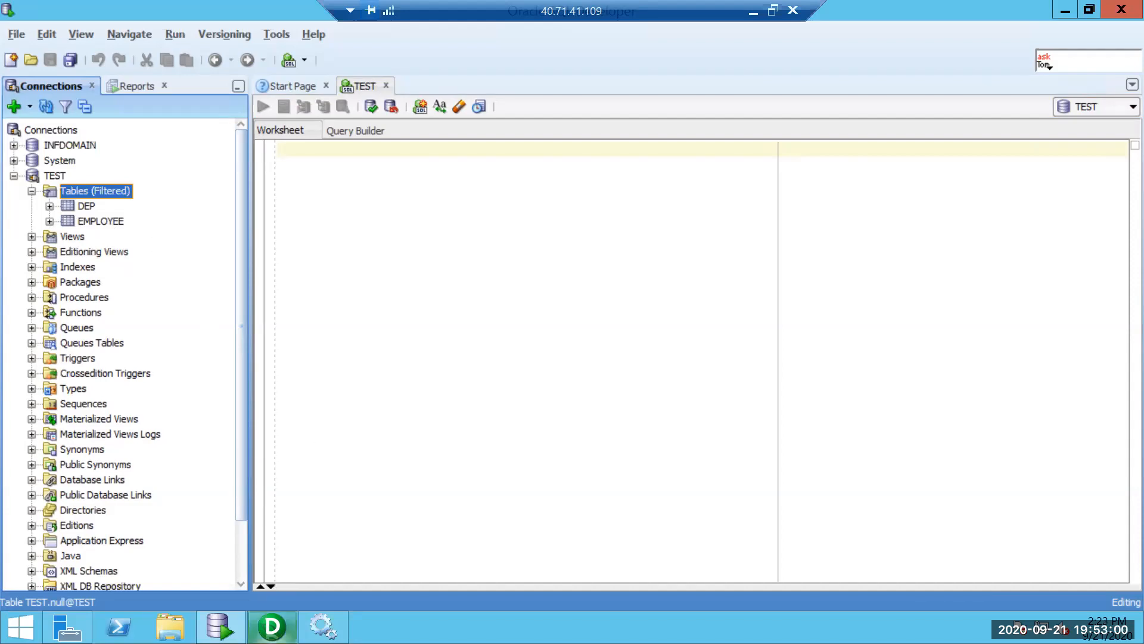
click(273, 627)
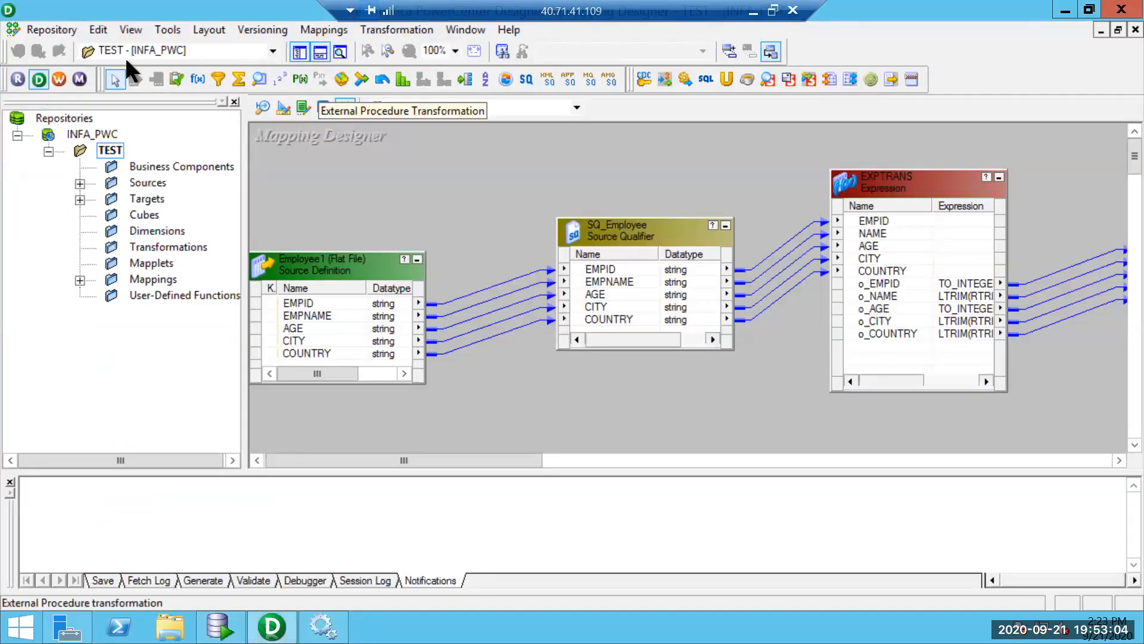
Launch Workflow Manager, dismiss the welcome tip and maximize its window.
click(60, 83)
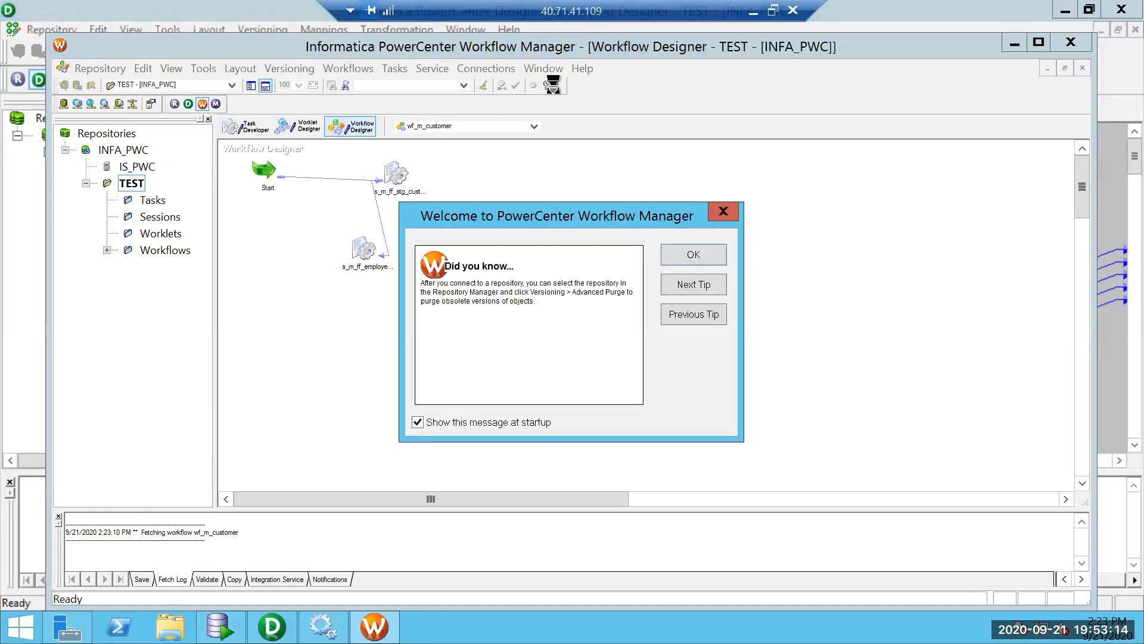
click(677, 255)
double_click(545, 55)
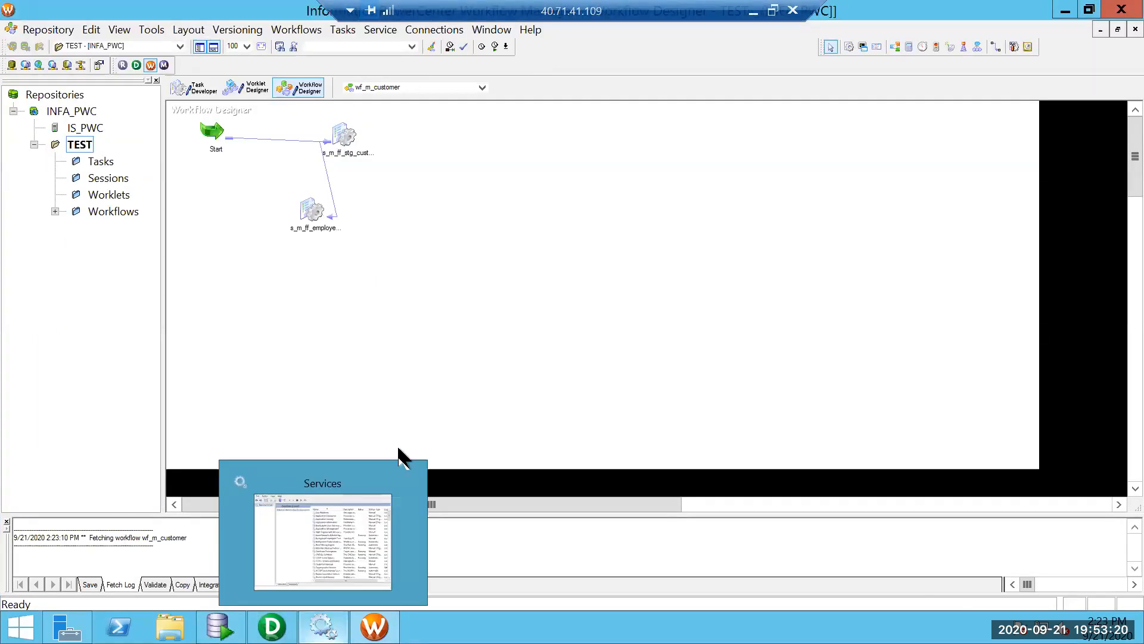
Switch between Designer and Workflow Manager, then open the Connections menu.
click(272, 626)
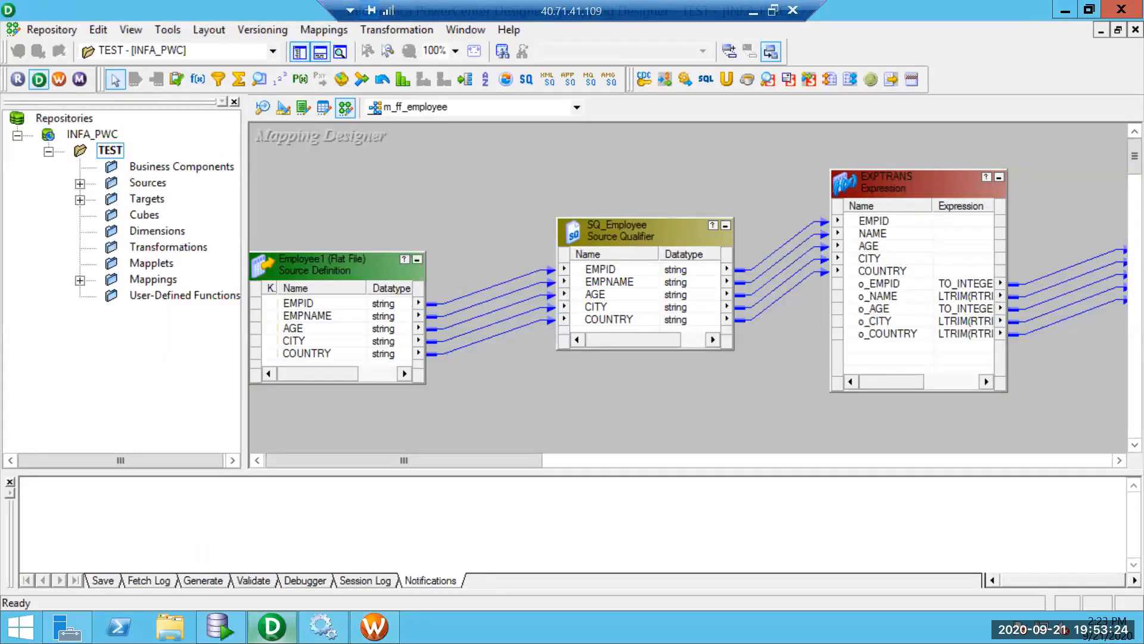
key(alt+Tab)
key(alt+Tab)
key(alt+Tab)
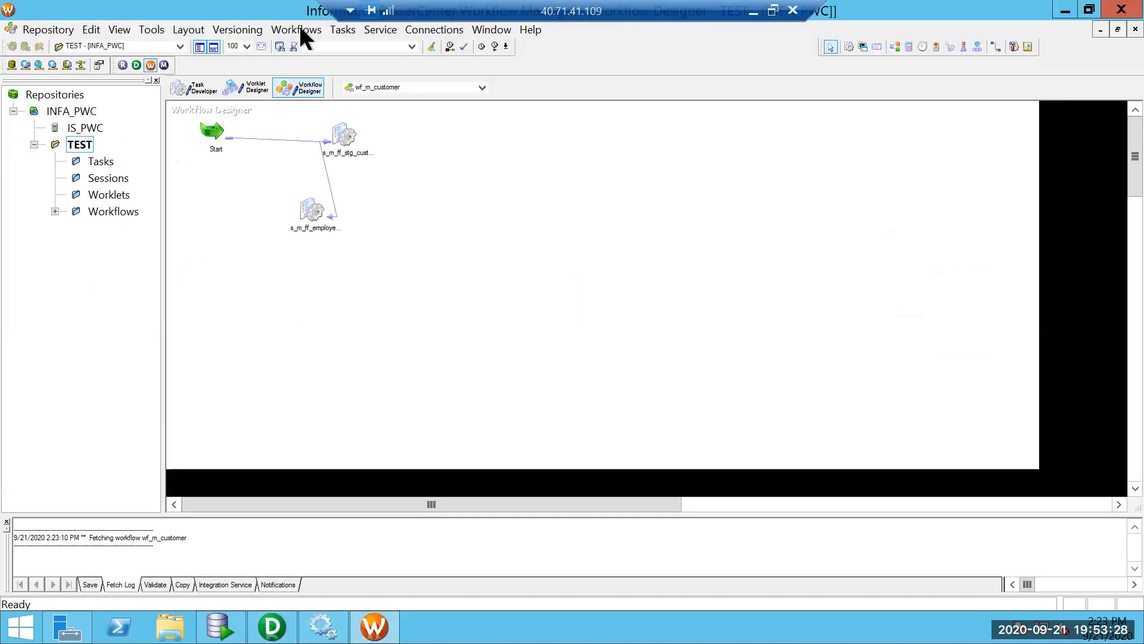
click(414, 29)
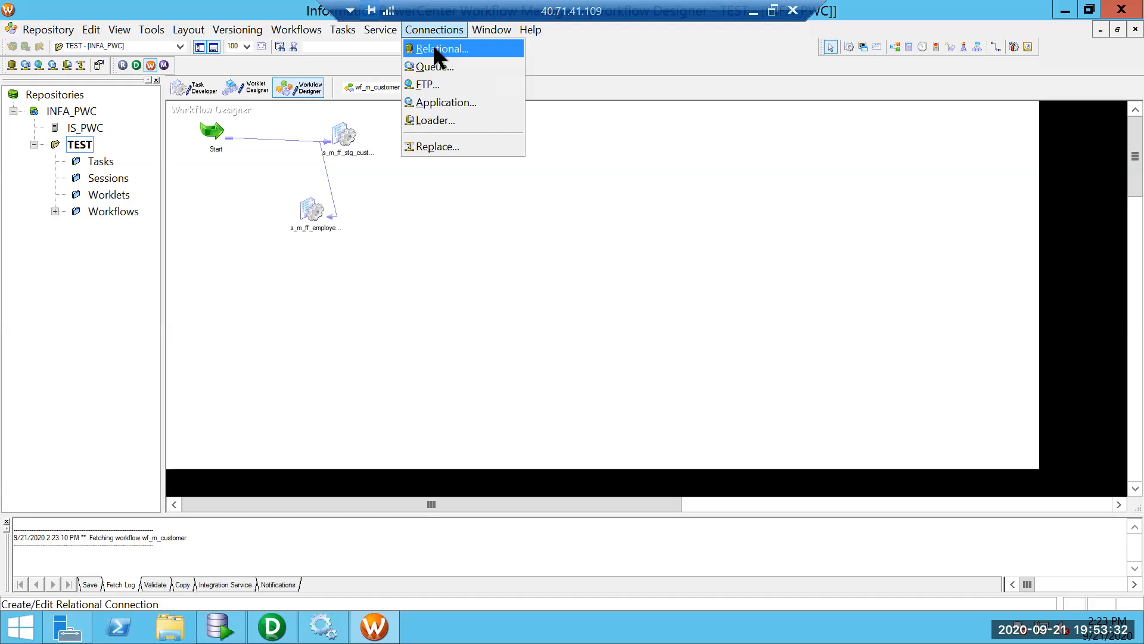
Open the Relational Connection Browser filtered to ODBC and start a new connection.
click(433, 48)
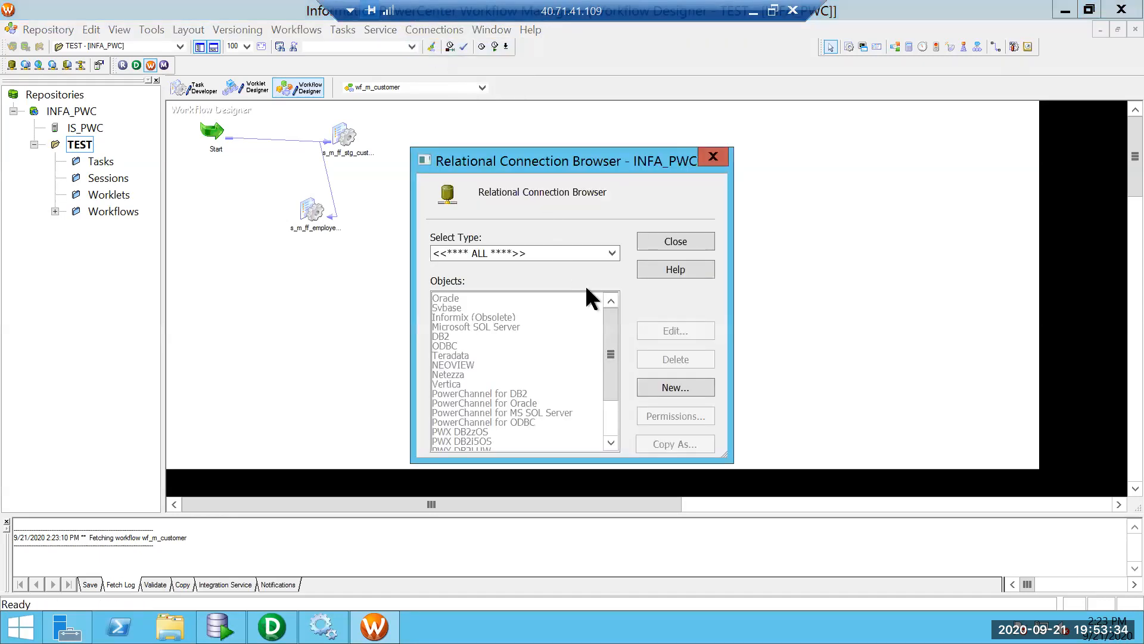
click(612, 252)
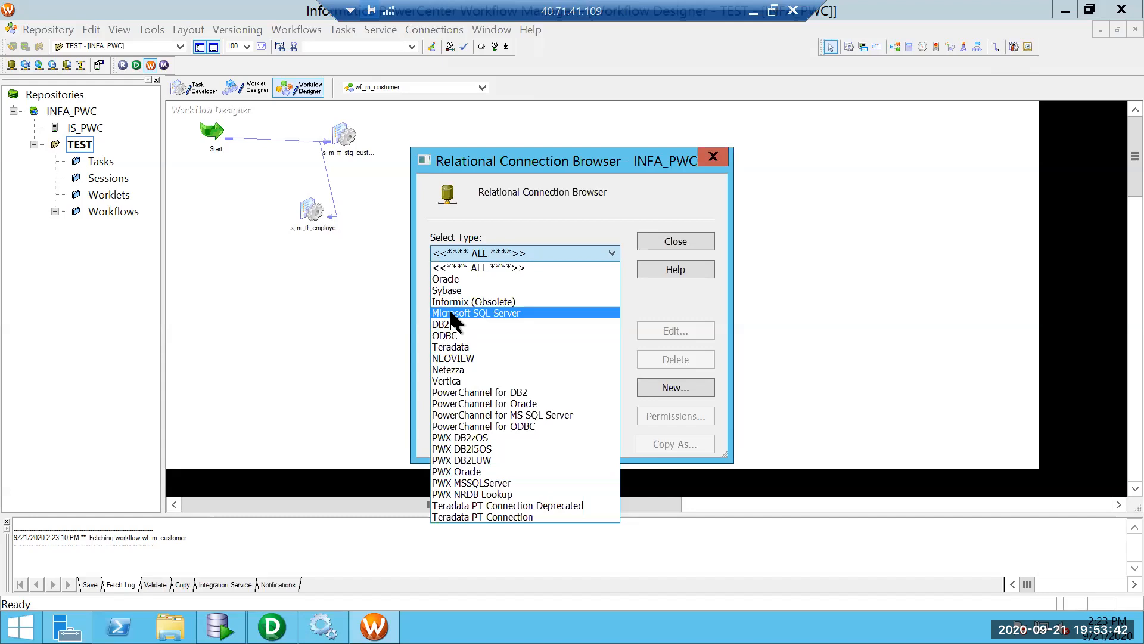
click(464, 337)
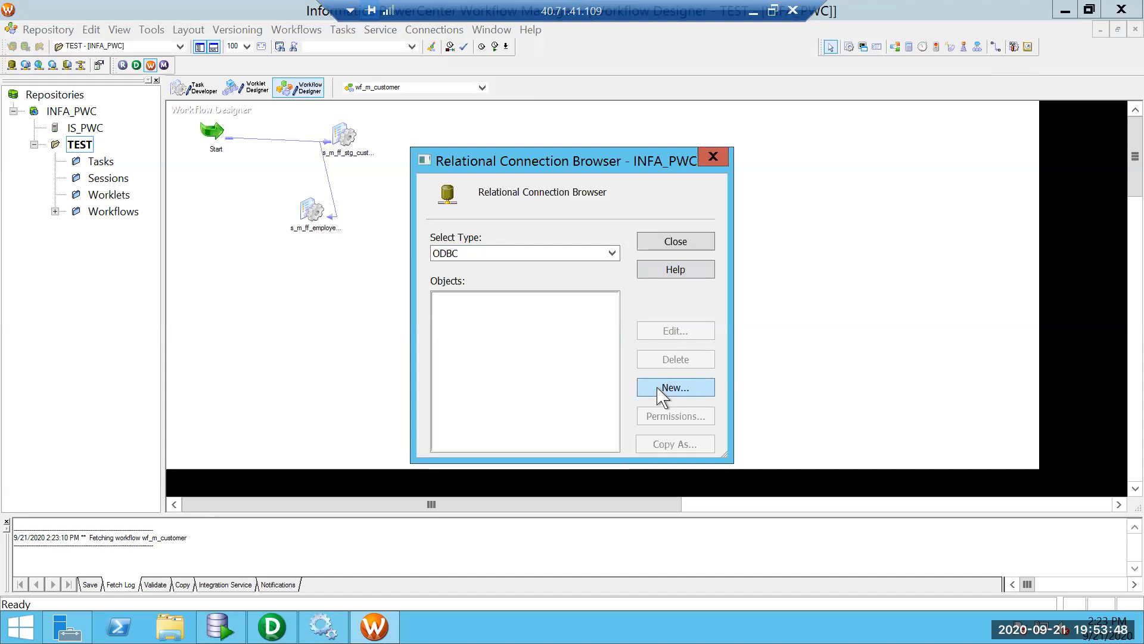
click(660, 389)
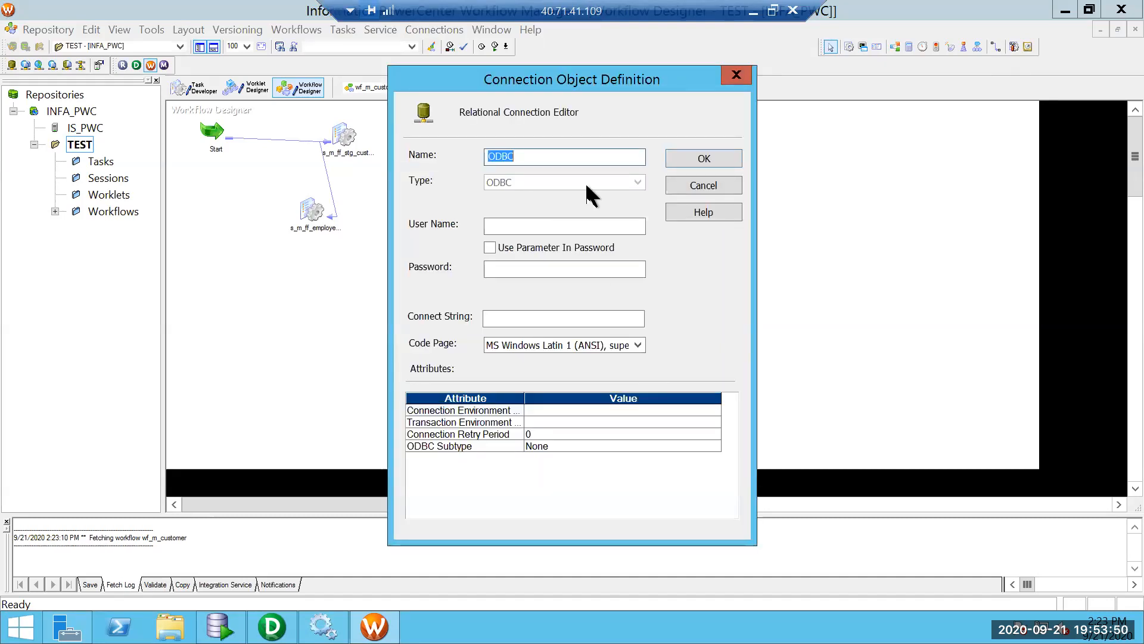
Name the connection INFA_ORCL_PWC.
text(INFA_ORCL)
key(ctrl+a)
click(520, 227)
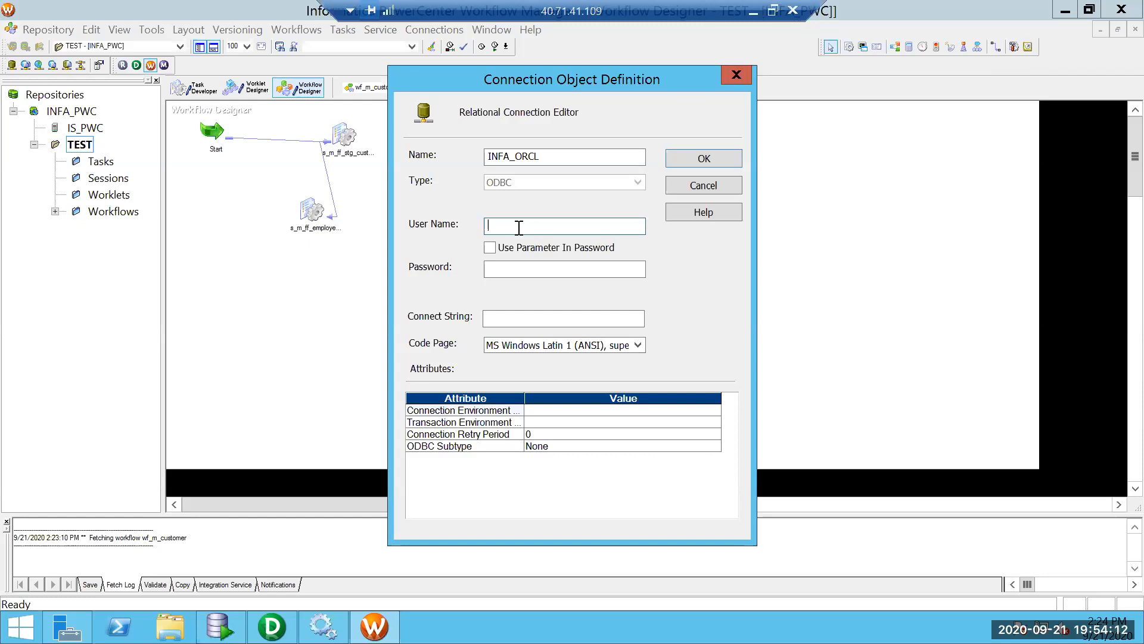
drag(545, 158, 521, 150)
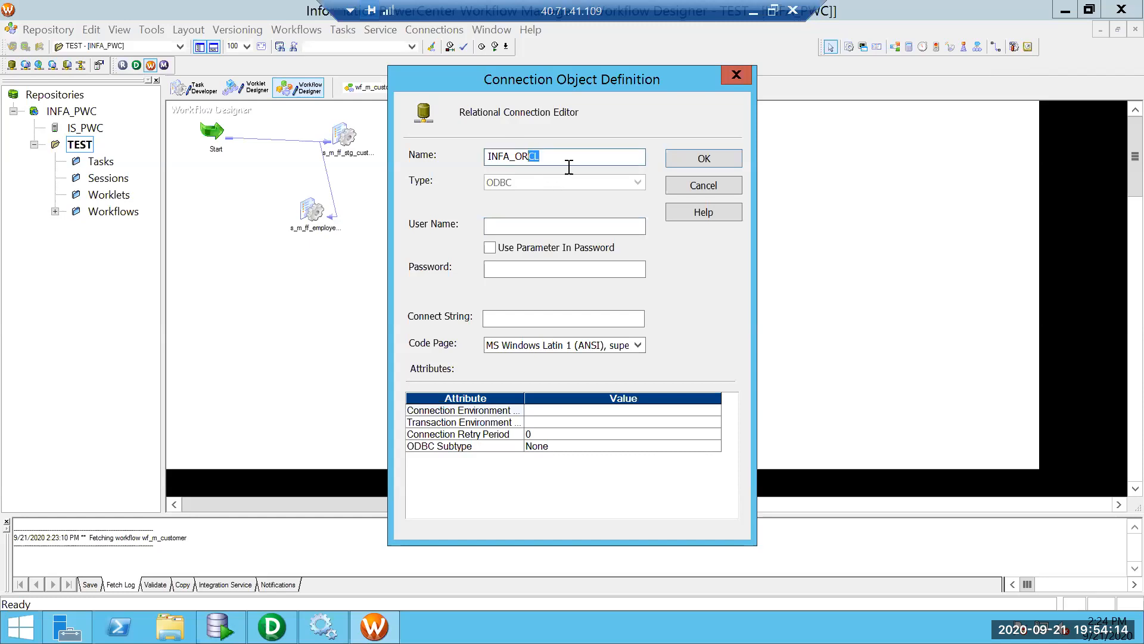
click(567, 161)
text(_)
text(IN)
key(BackSpace)
key(BackSpace)
text(PWC)
Set the user name to INFPWC and enter the password.
click(515, 227)
text(INFA)
key(BackSpace)
text(PWC)
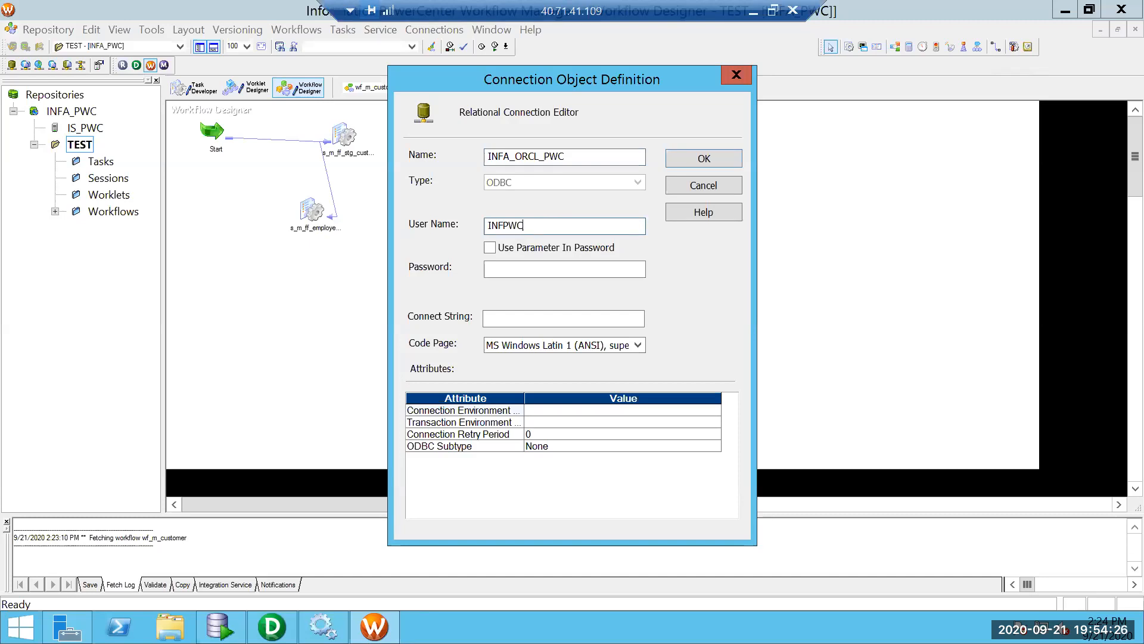
drag(538, 229, 449, 227)
click(502, 267)
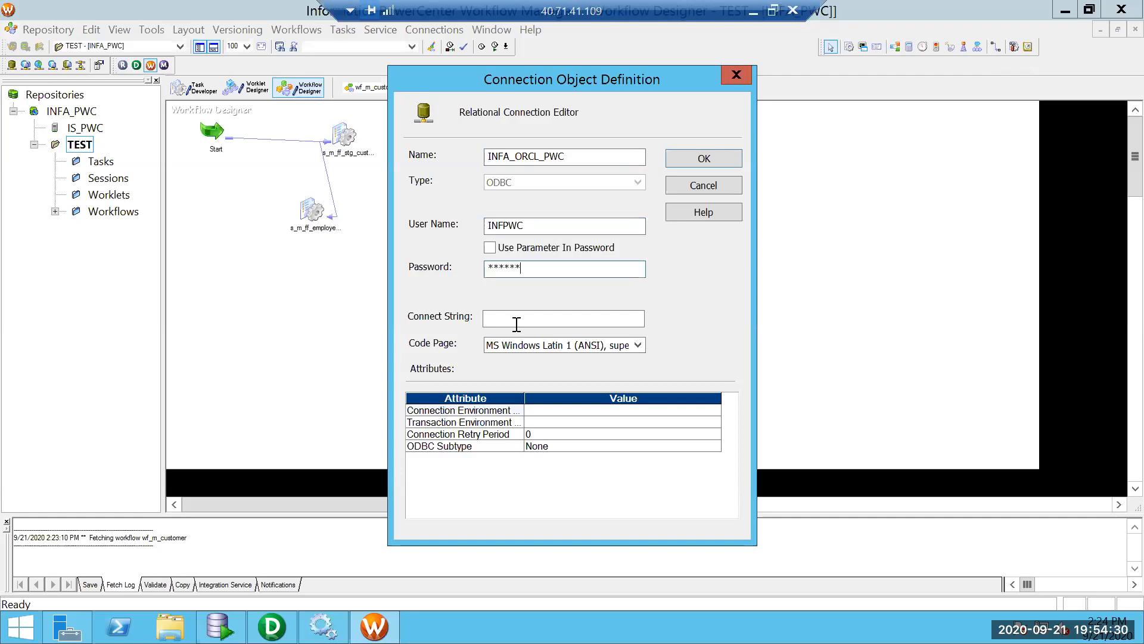
Choose the UTF-8 encoding of Unicode code page and begin the INFA_ORCL connect string.
click(613, 344)
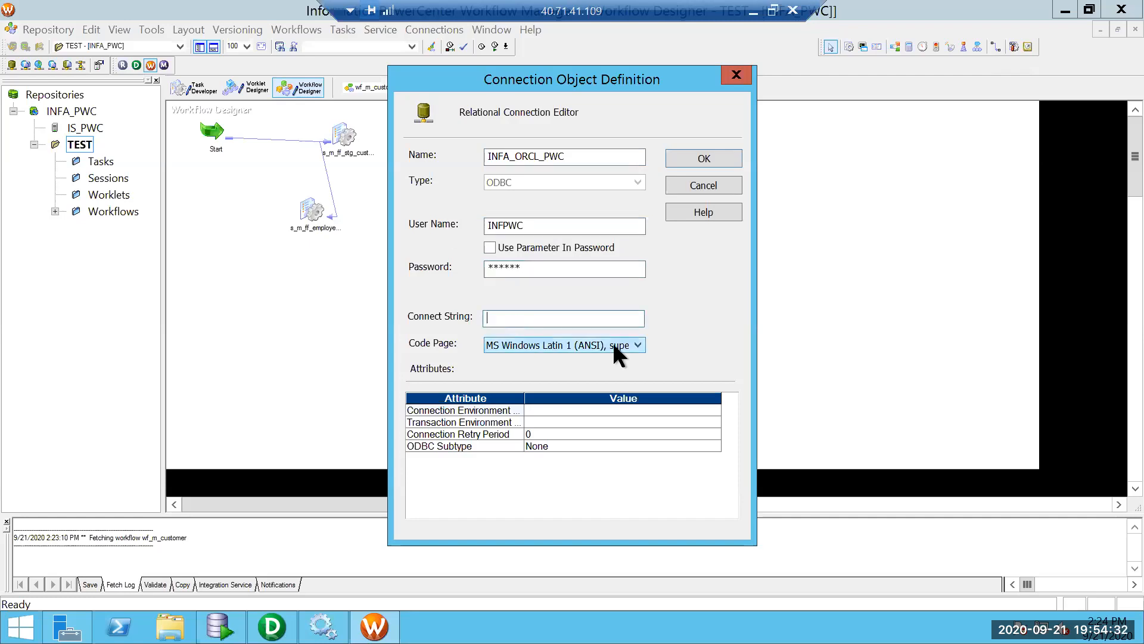
drag(636, 56, 636, 379)
click(548, 388)
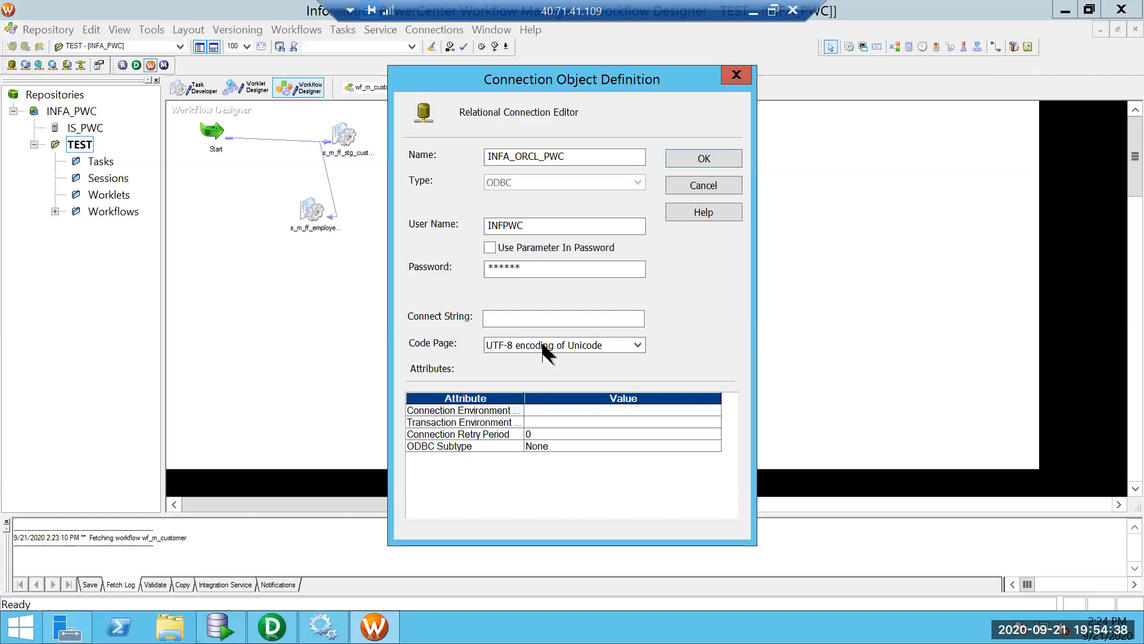
click(535, 318)
text(INFA_ORCL)
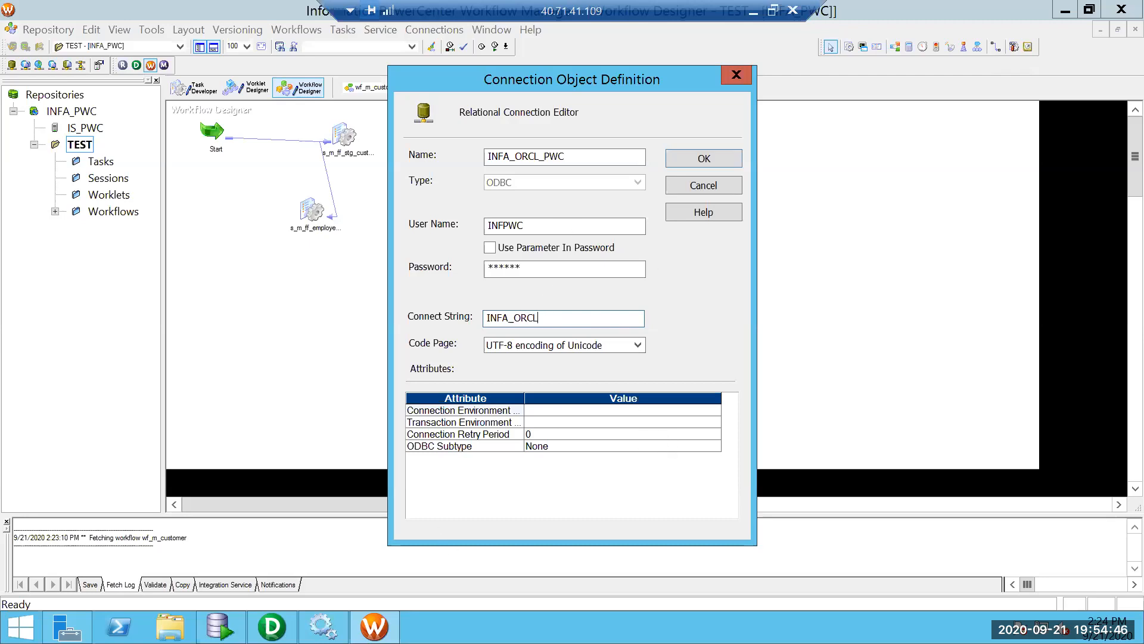
click(21, 626)
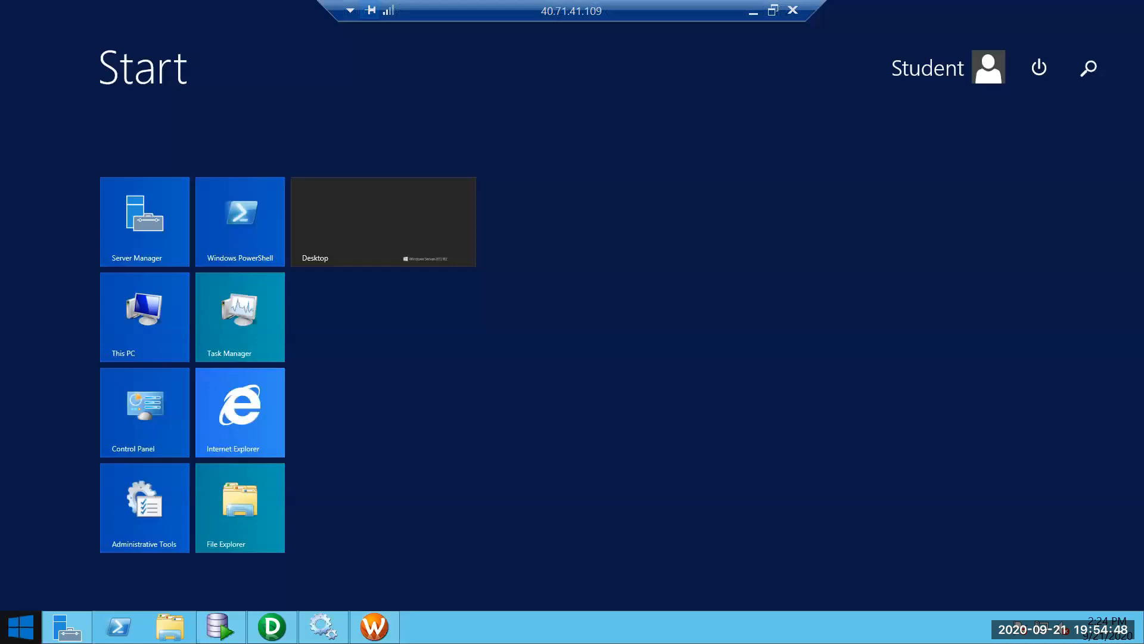
Search the Start screen for ODBC Data Sources with 'odc', then return to the desktop.
text(odc)
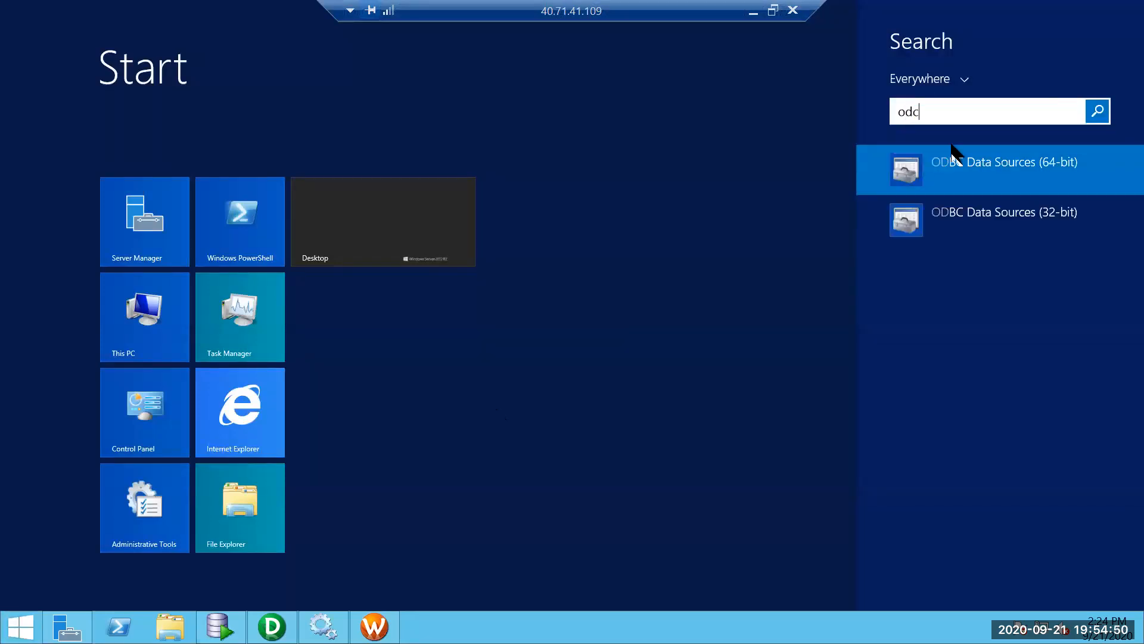
click(944, 173)
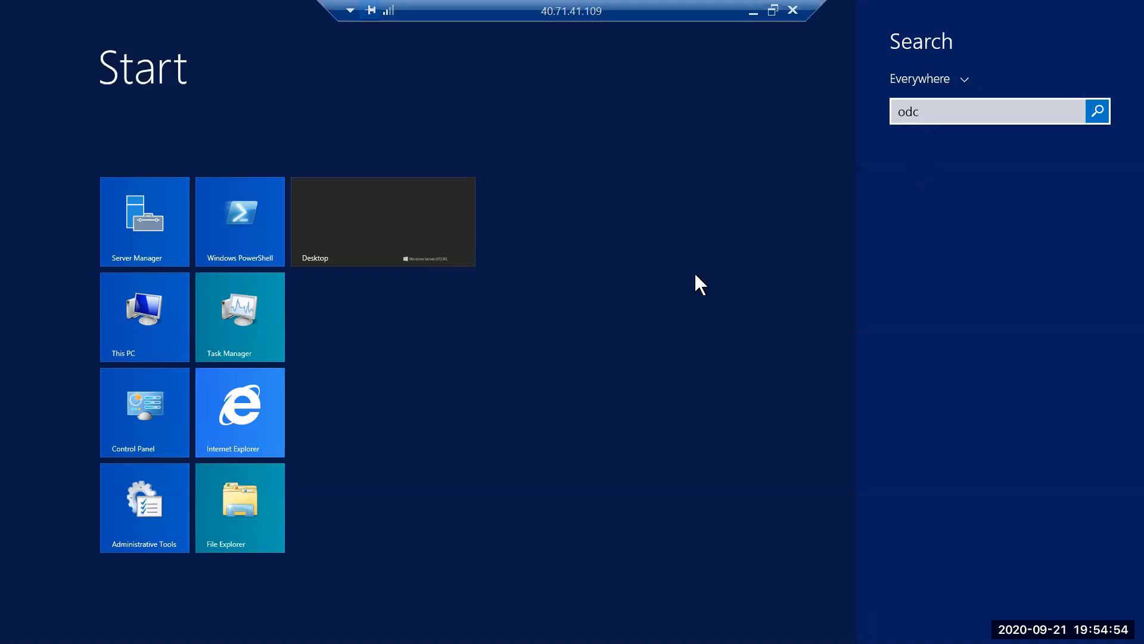
click(385, 233)
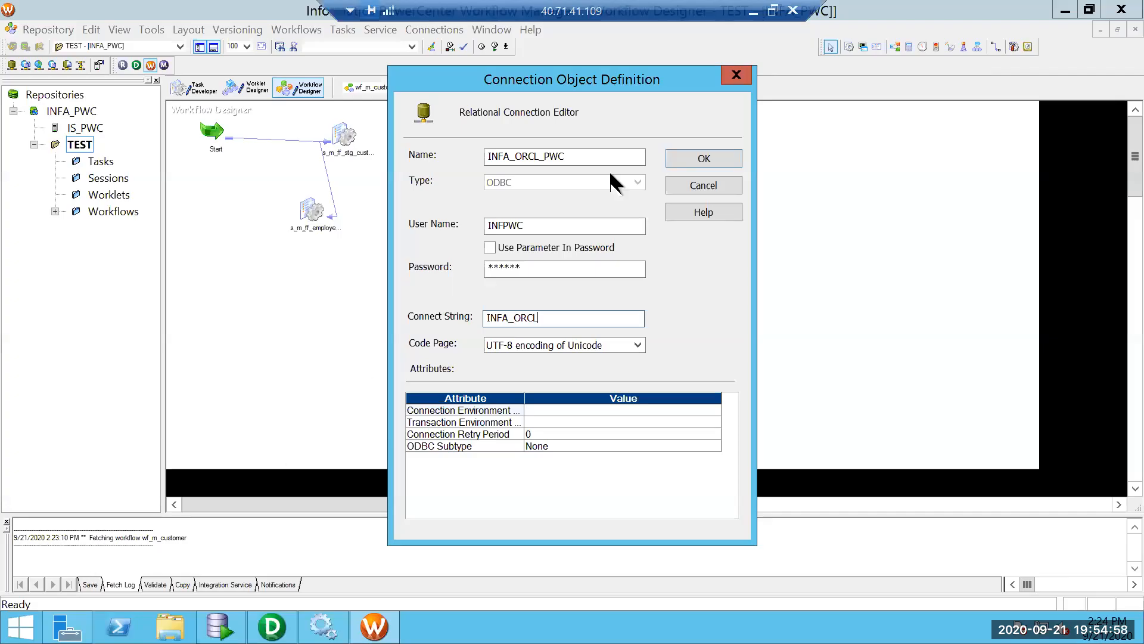
Confirm the INFA_ORCL_PWC connection definition with OK.
click(717, 160)
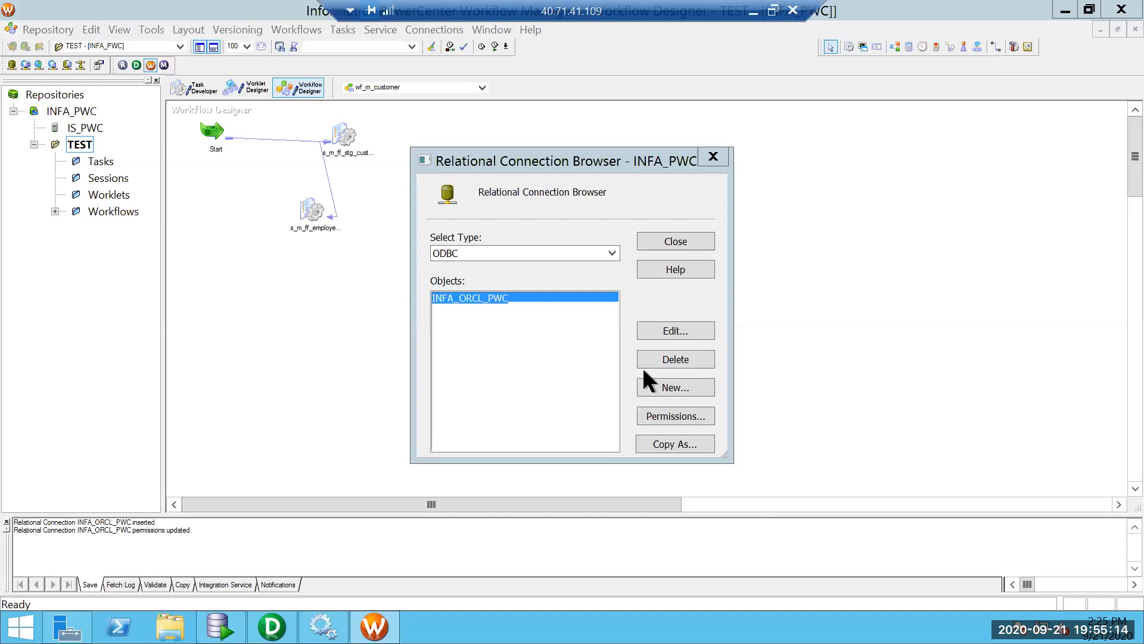
Start a new connection named TEST with user name TEST, the account password, and connect string INFA_ORCL.
click(670, 387)
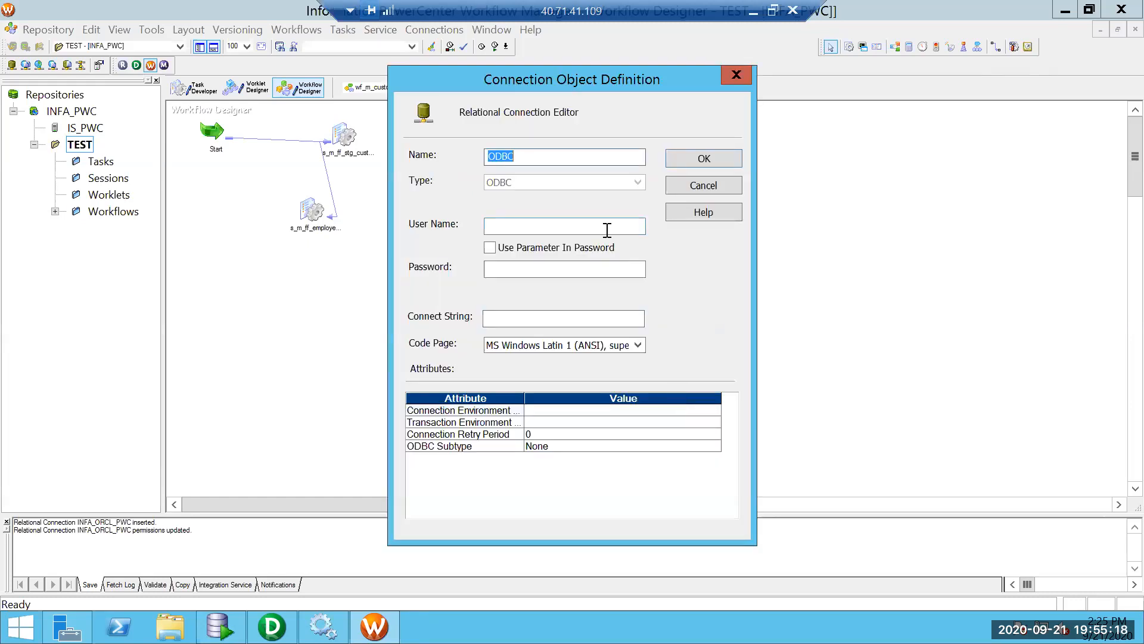
text(T)
click(493, 226)
text(TEST)
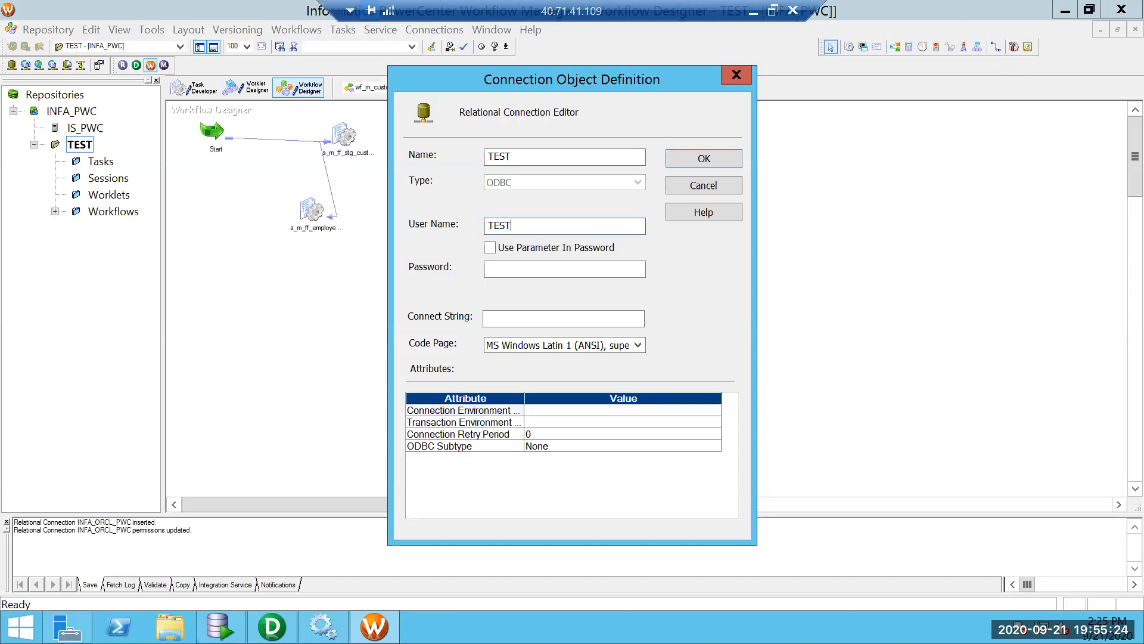
click(568, 275)
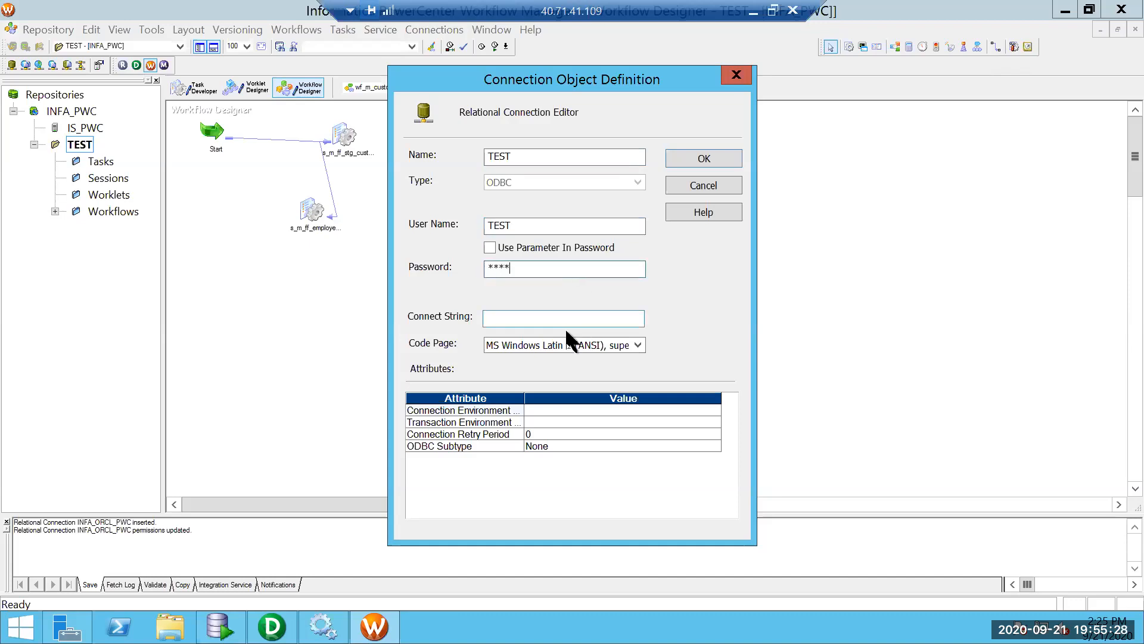
click(566, 325)
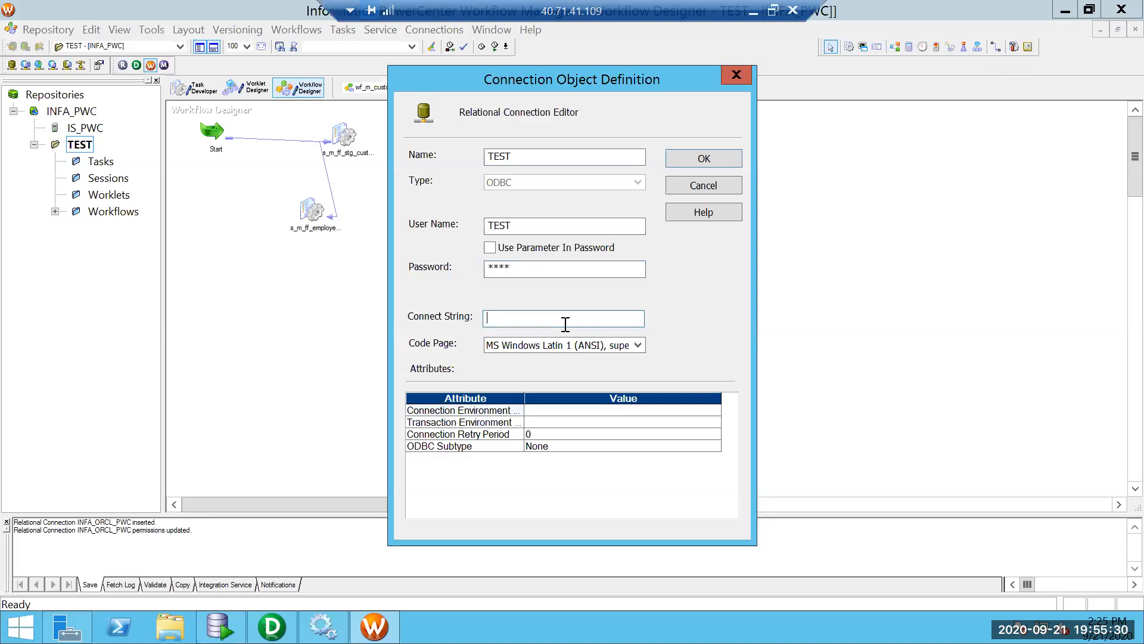
text(INFA)
drag(546, 318, 469, 319)
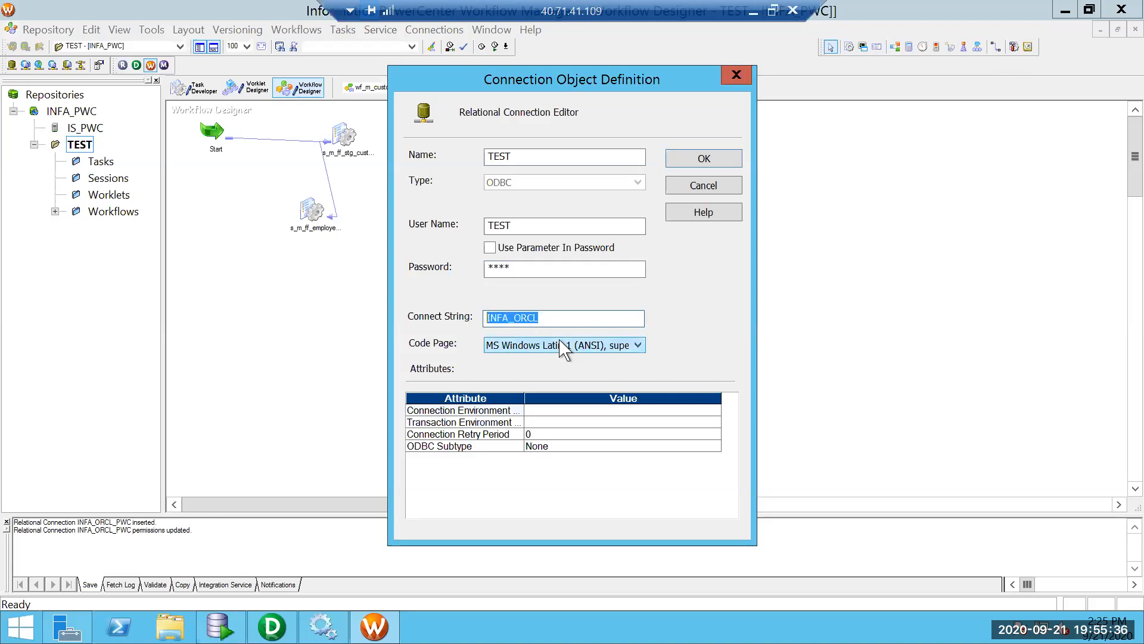
Set the code page to UTF-8, save the TEST connection and close the connection list.
click(563, 346)
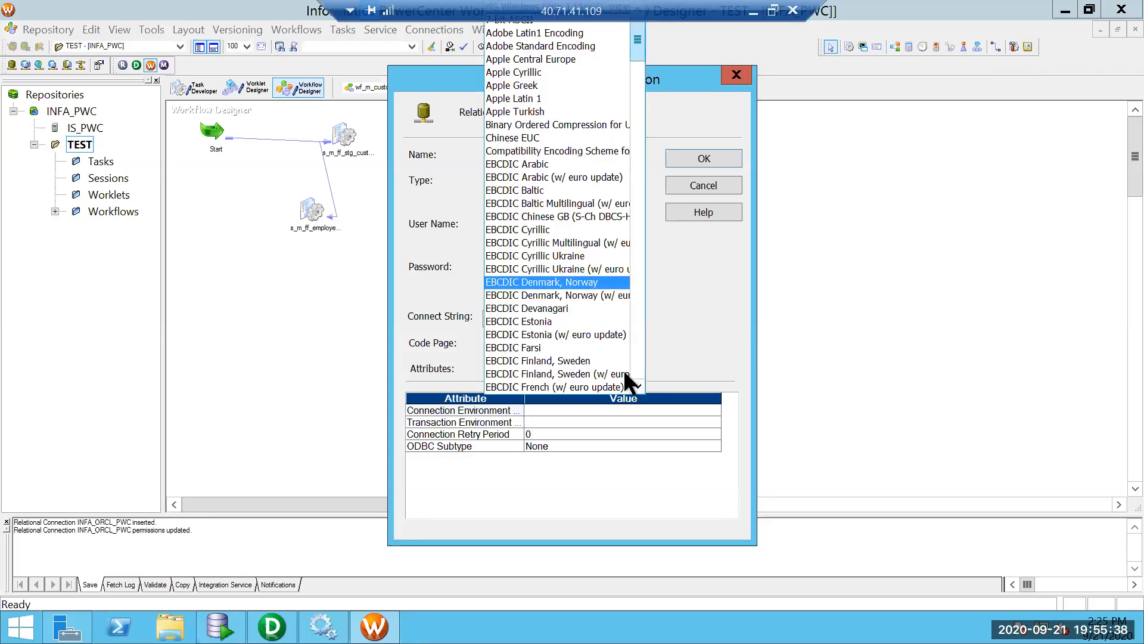
scroll(623, 372, down, 15)
click(590, 386)
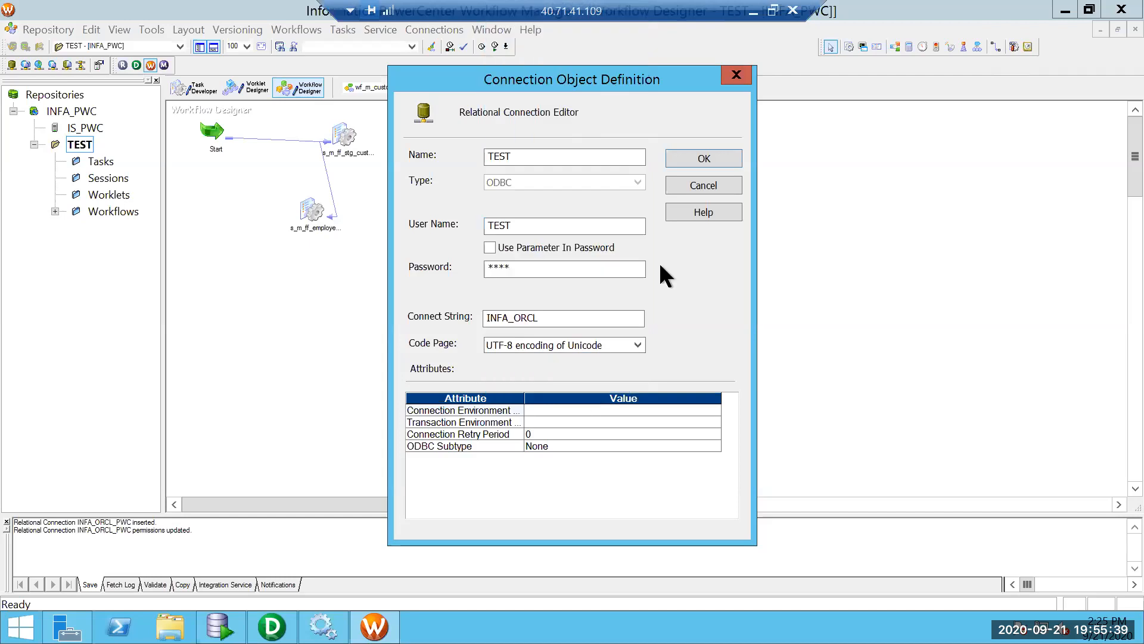
click(702, 157)
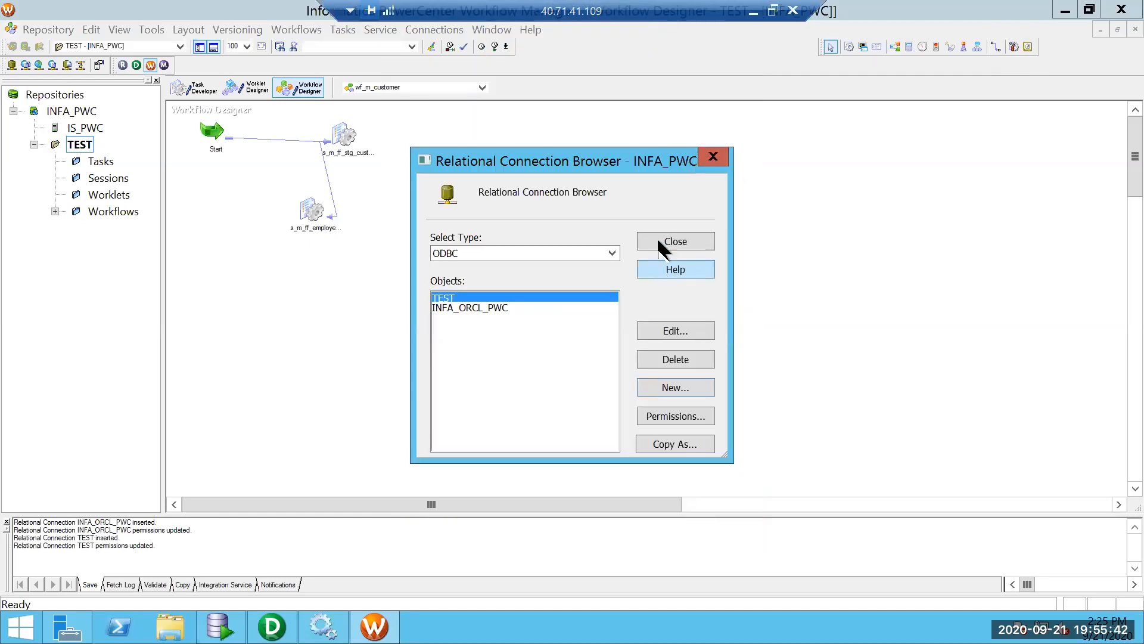
click(484, 311)
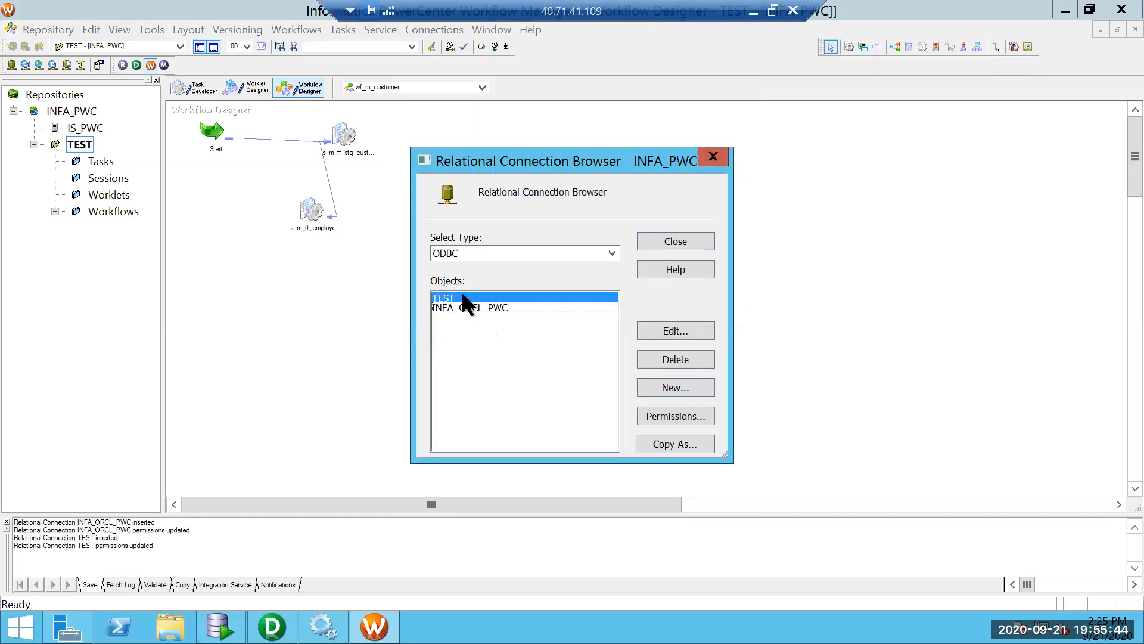
click(666, 240)
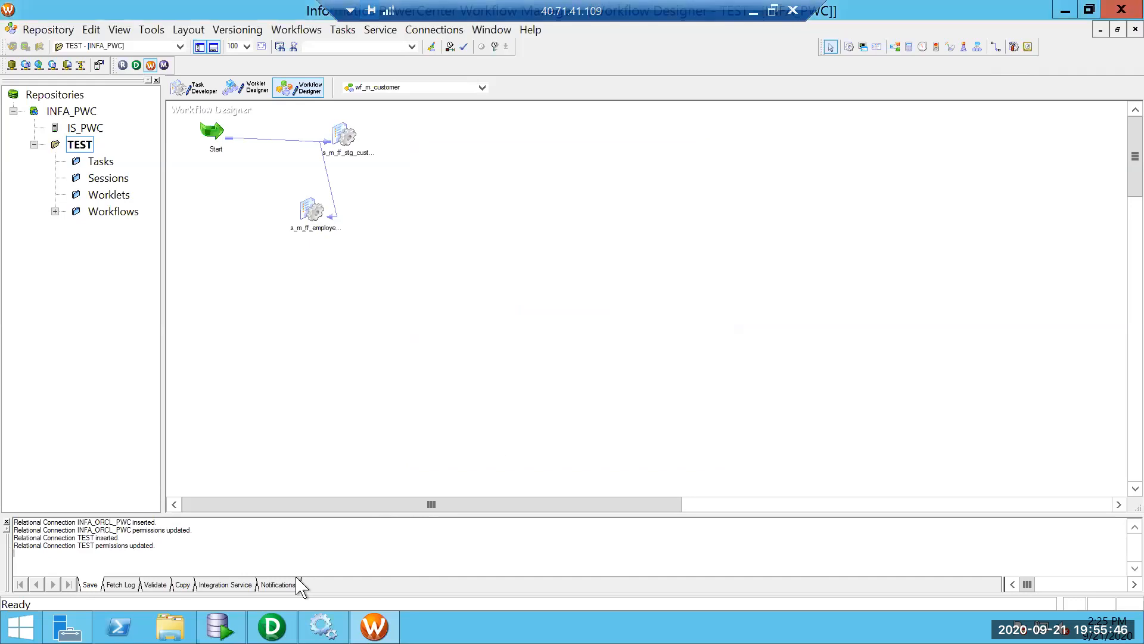
Show the COUNTRIES Oracle source in Designer's Source Analyzer, then bring the SQL Developer worksheet forward.
click(272, 626)
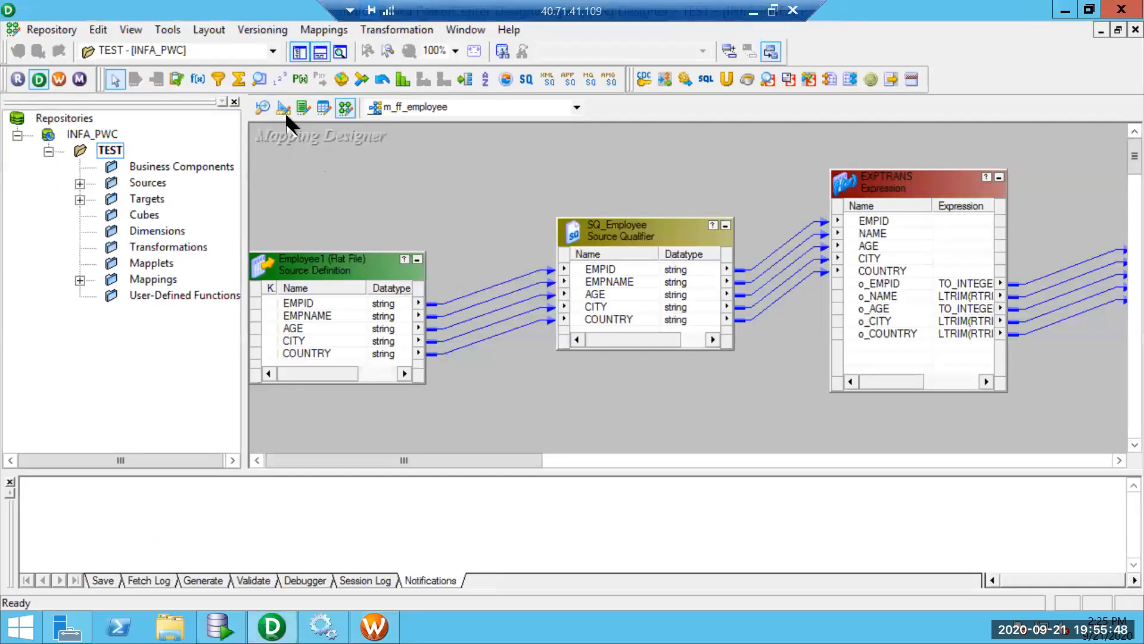
click(268, 108)
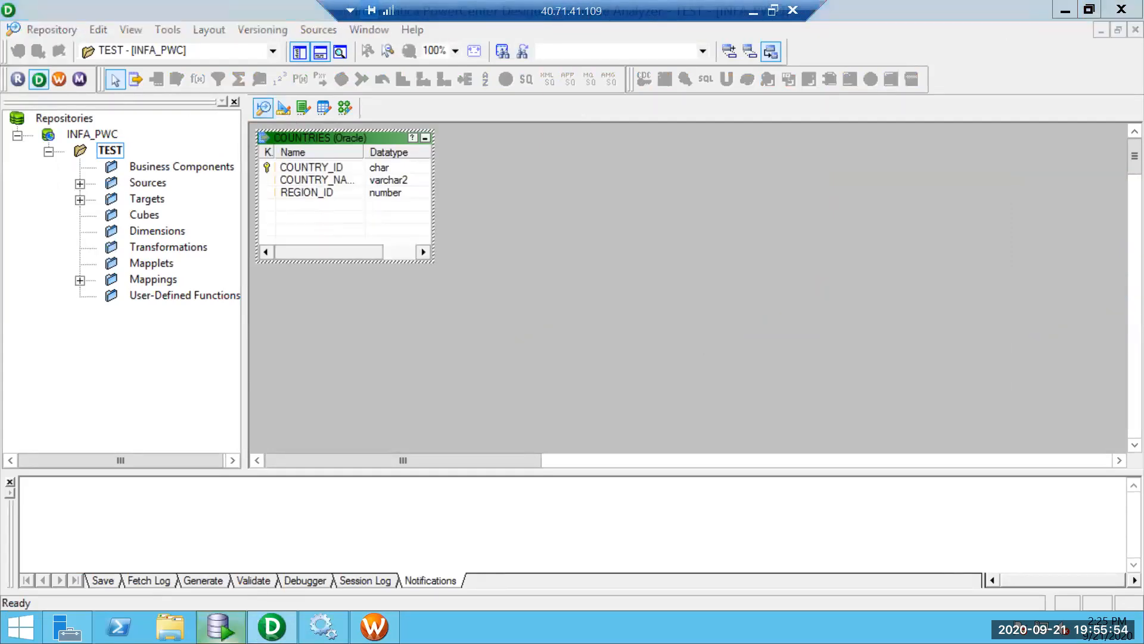
click(220, 626)
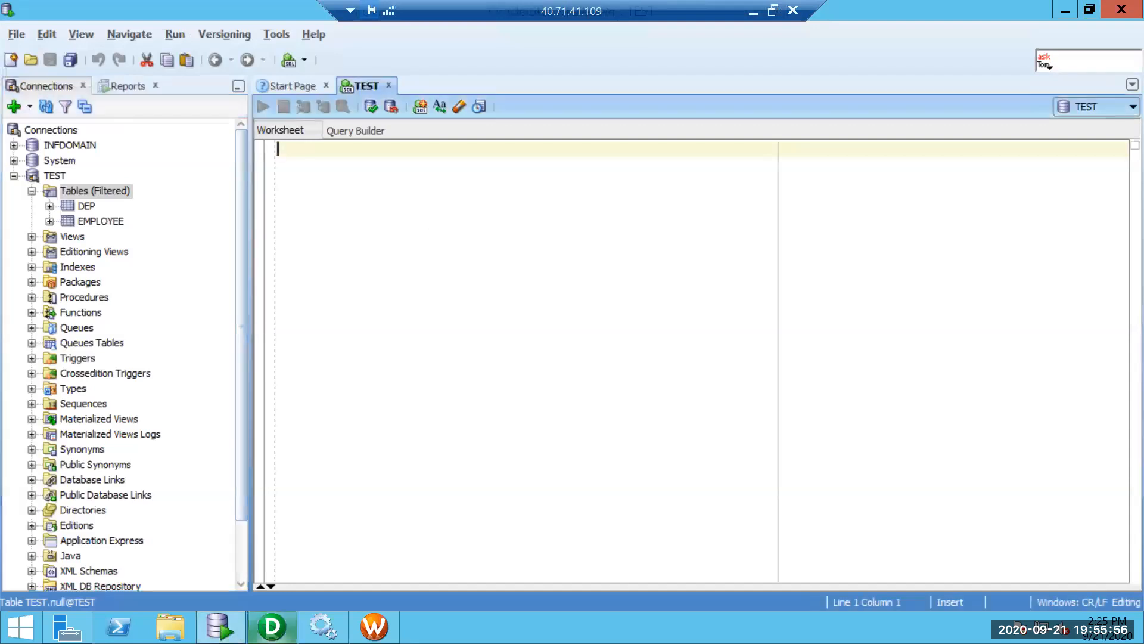
Type 'create' in the TEST worksheet and collapse the TEST connection tree.
click(272, 625)
click(221, 626)
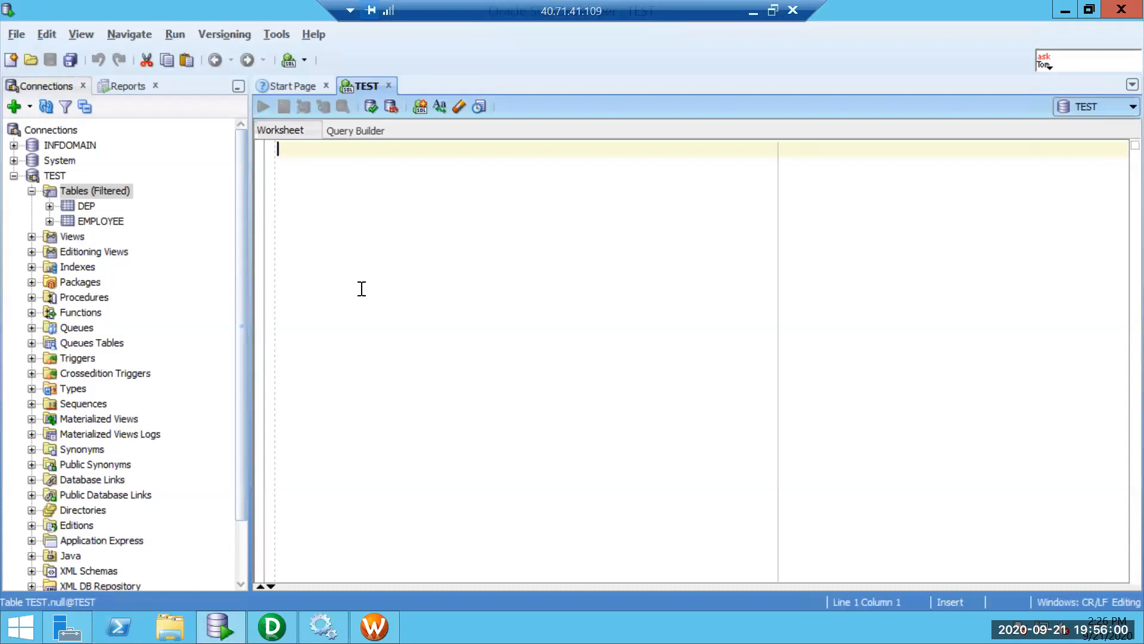
text(create)
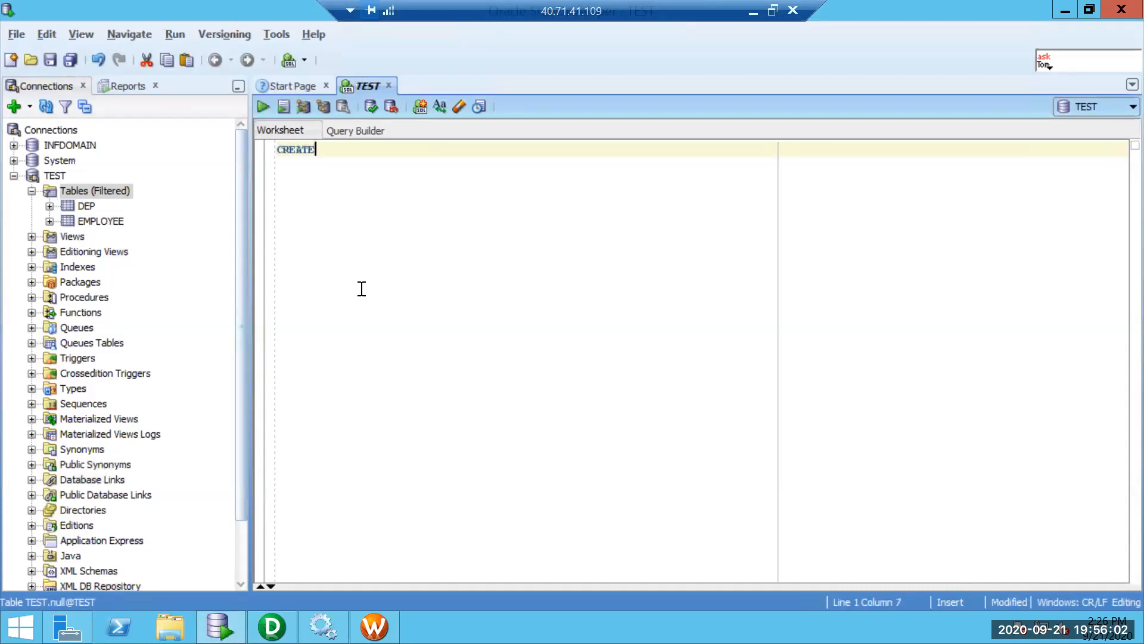
click(13, 175)
click(40, 162)
right_click(40, 161)
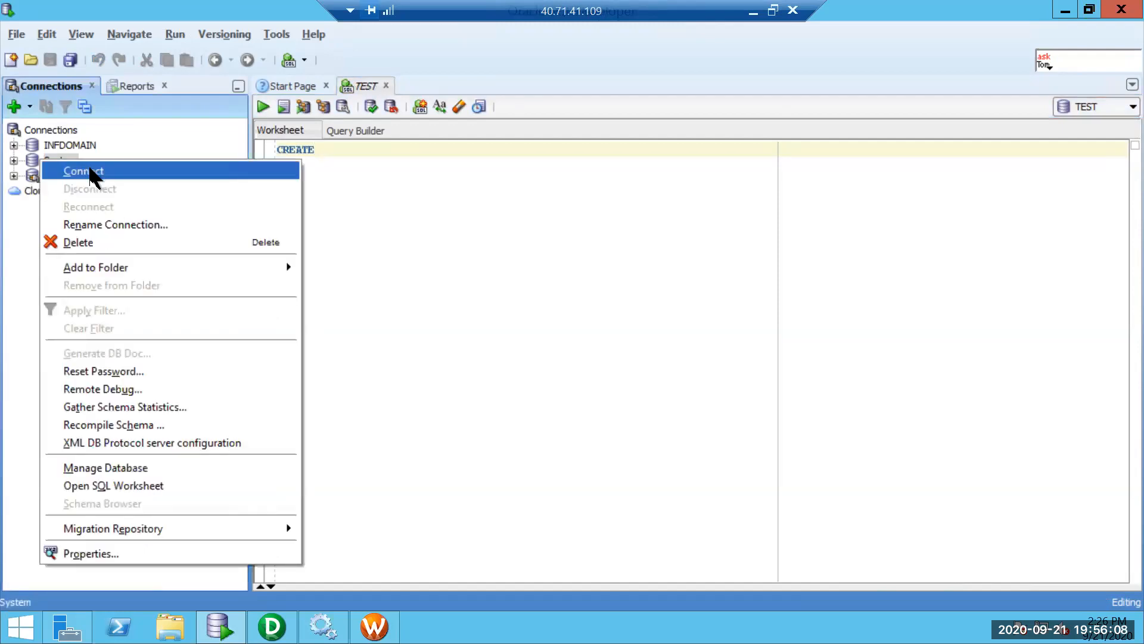
click(10, 214)
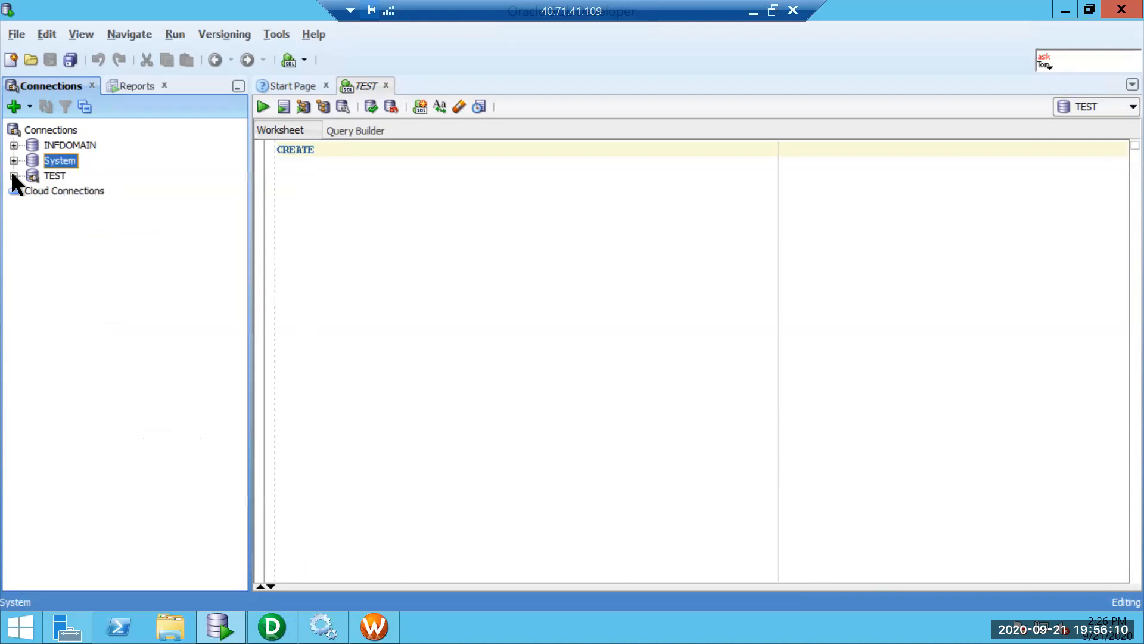
Expand TEST's Other Users > HR > Tables and select the COUNTRIES table.
click(13, 176)
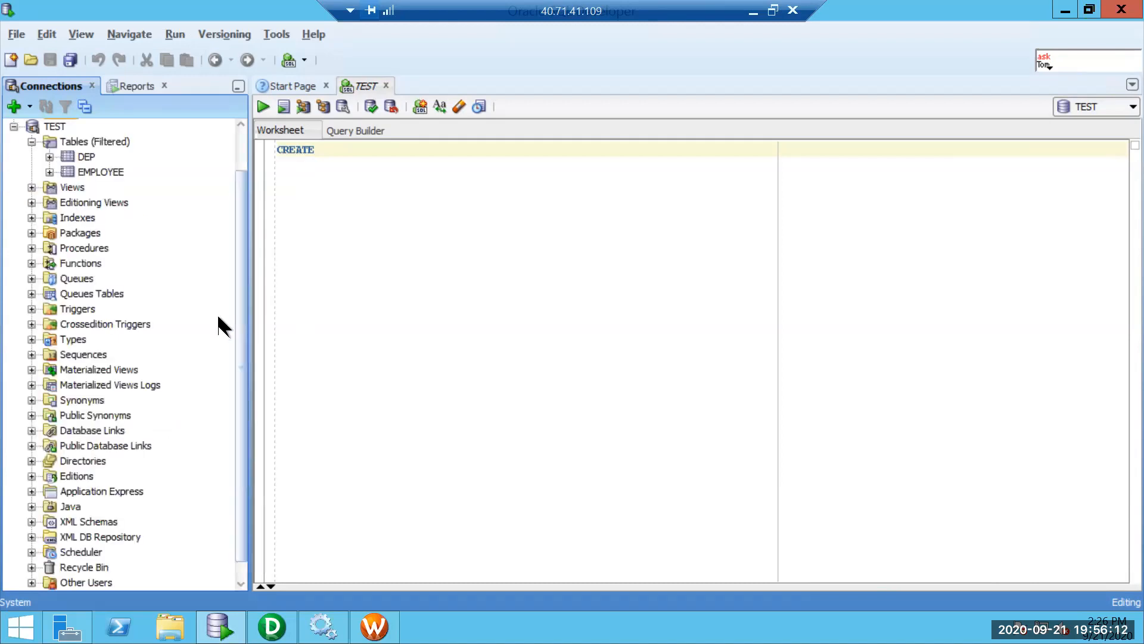
scroll(172, 503, down, 1)
click(32, 562)
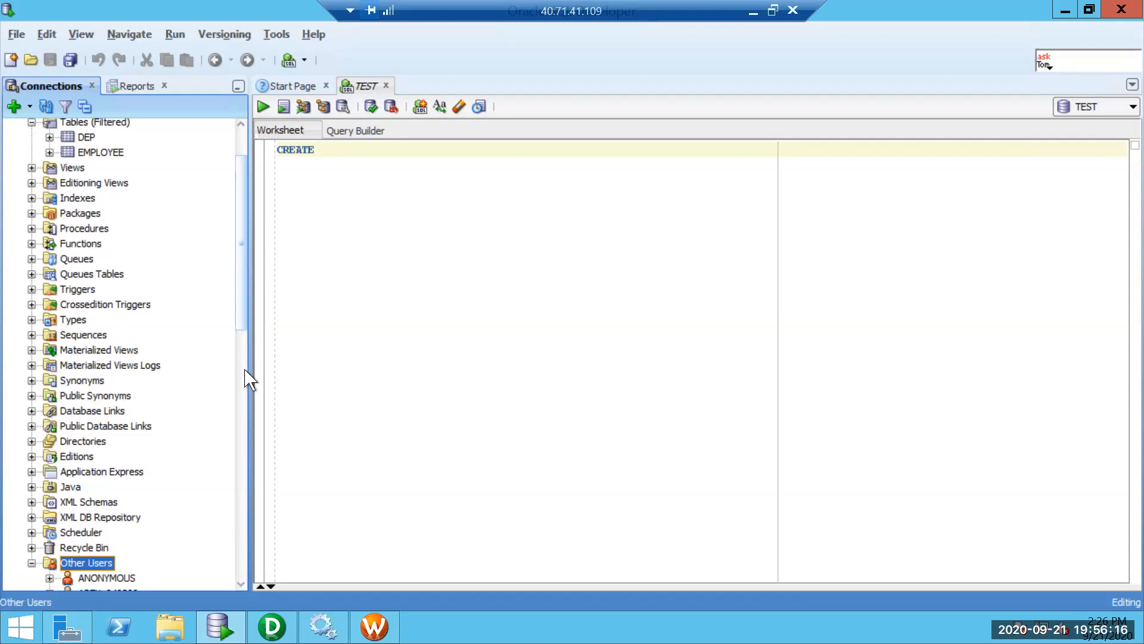
scroll(197, 447, down, 10)
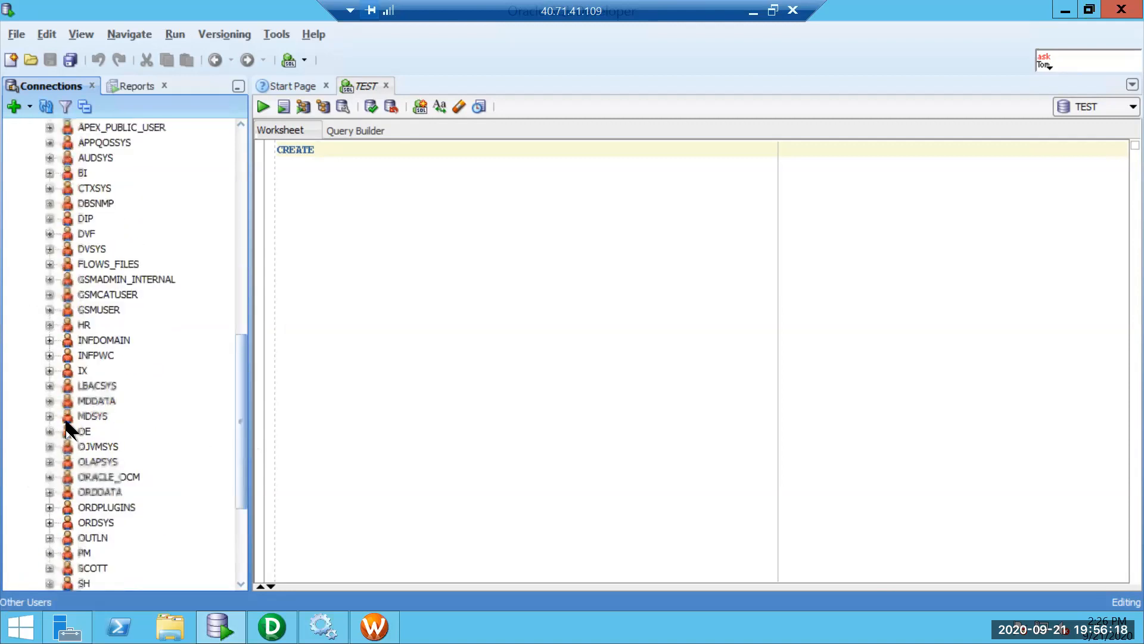
click(50, 327)
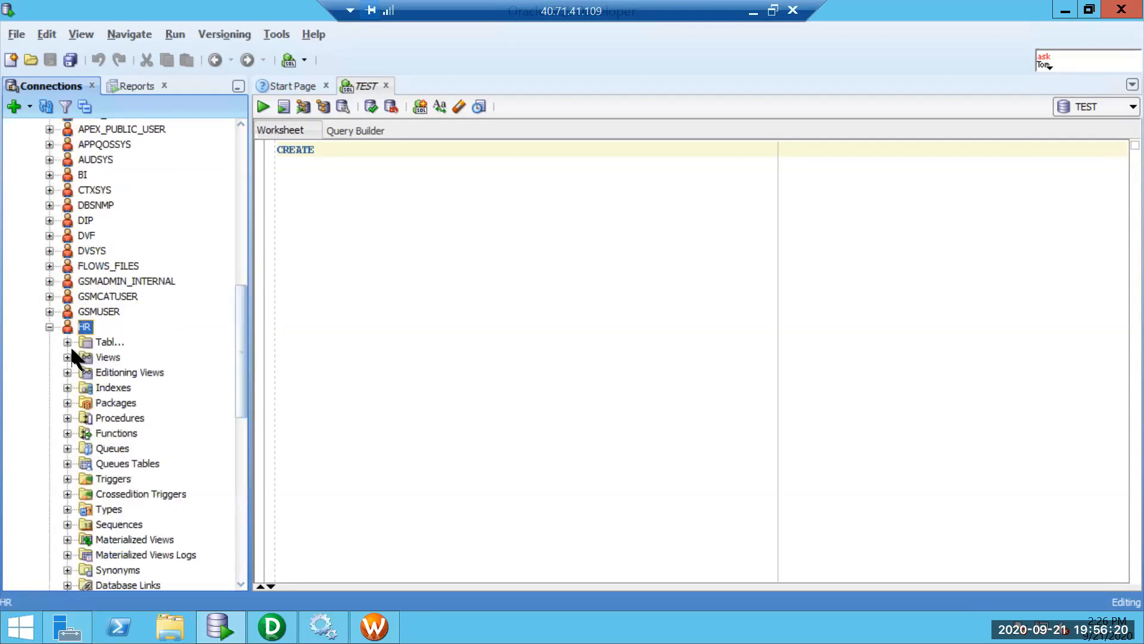
click(68, 340)
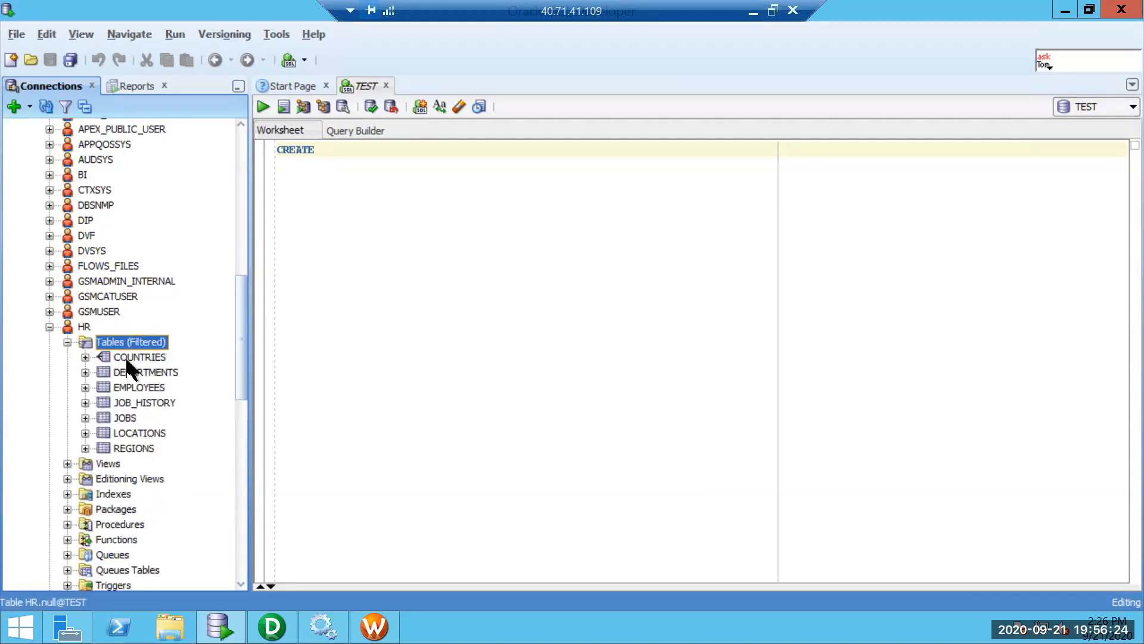
click(128, 359)
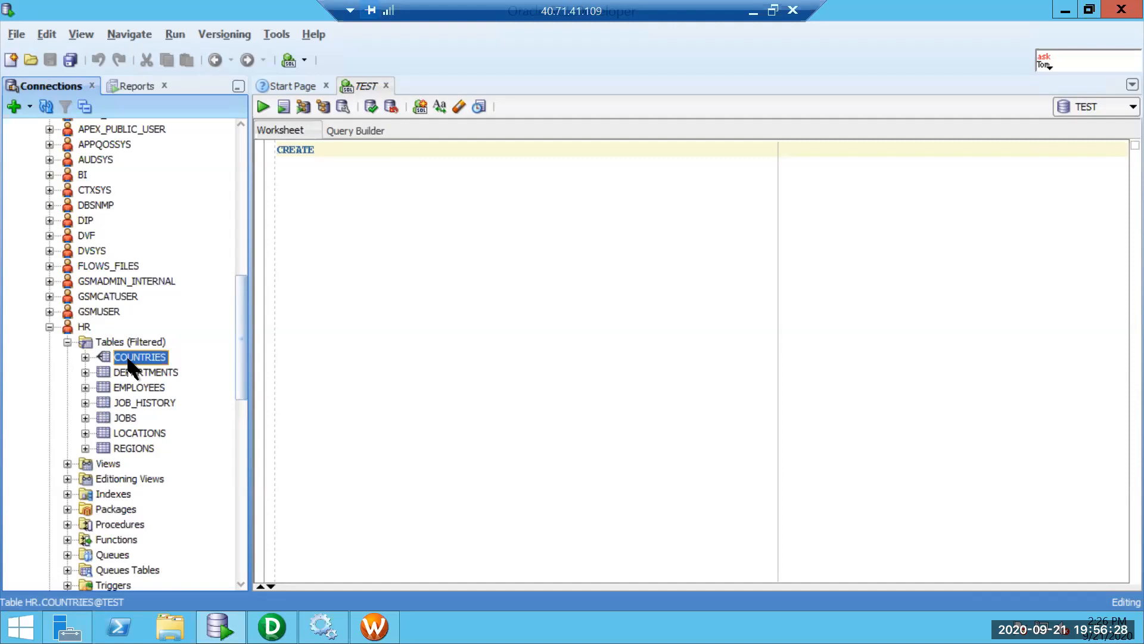
Open COUNTRIES' SQL DDL, select its CREATE TABLE statement, and return to the TEST worksheet.
double_click(133, 355)
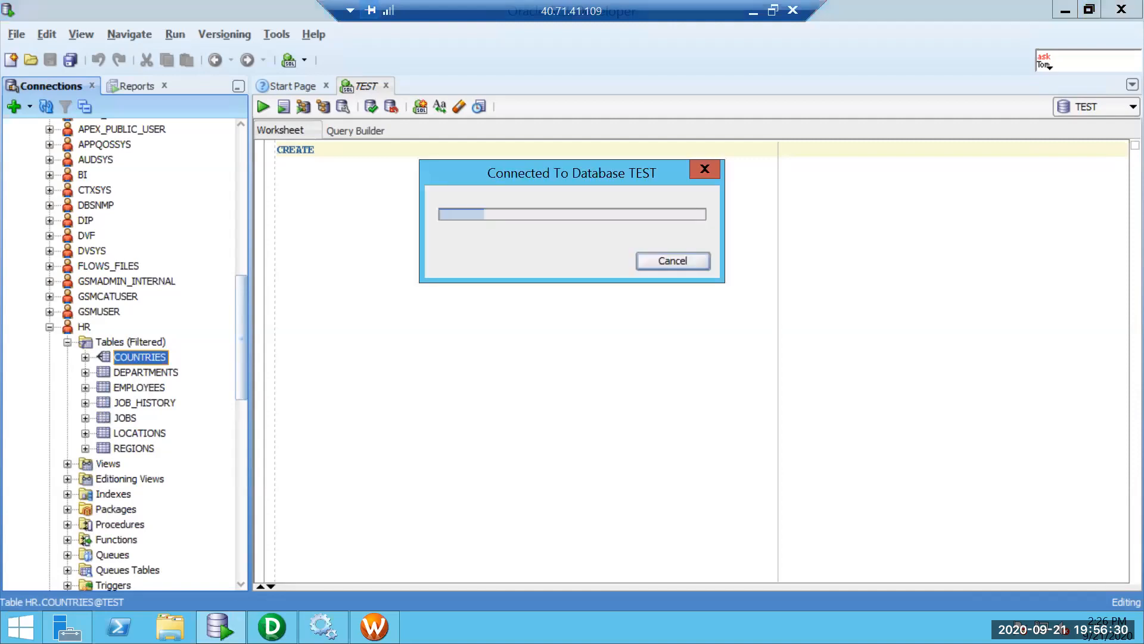
mouse_move(221, 627)
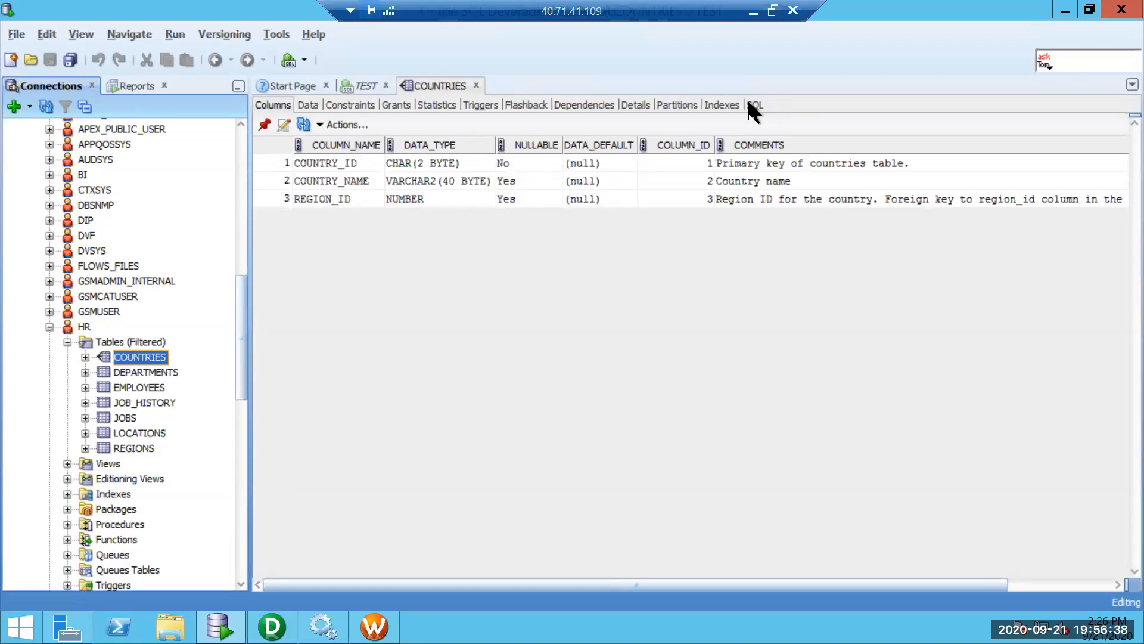
click(751, 104)
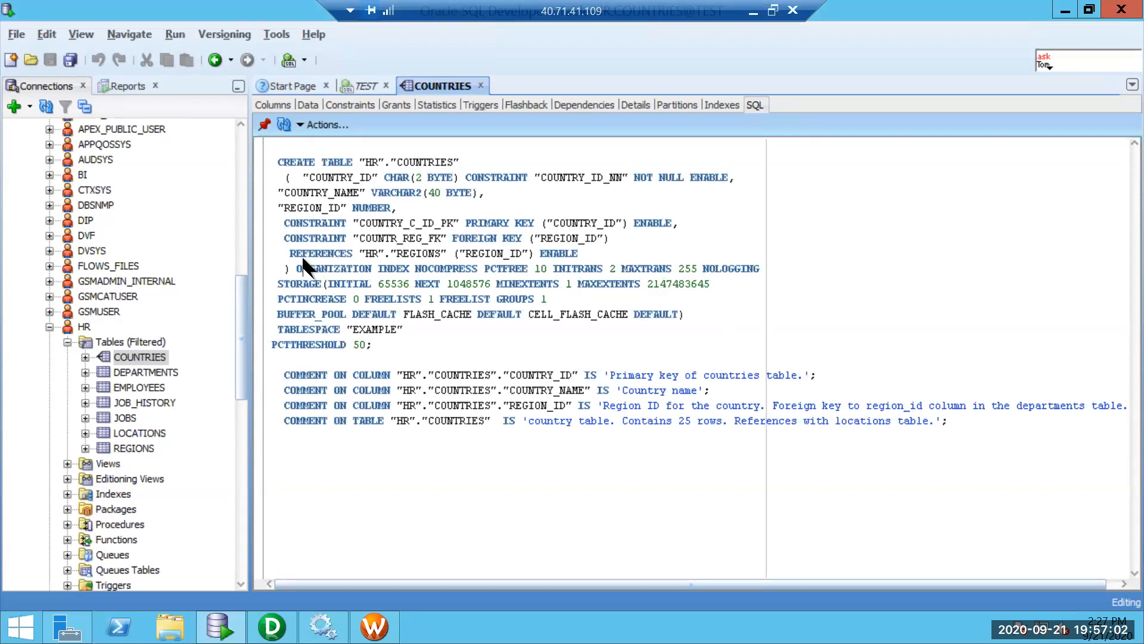
drag(292, 269, 260, 158)
key(ctrl+c)
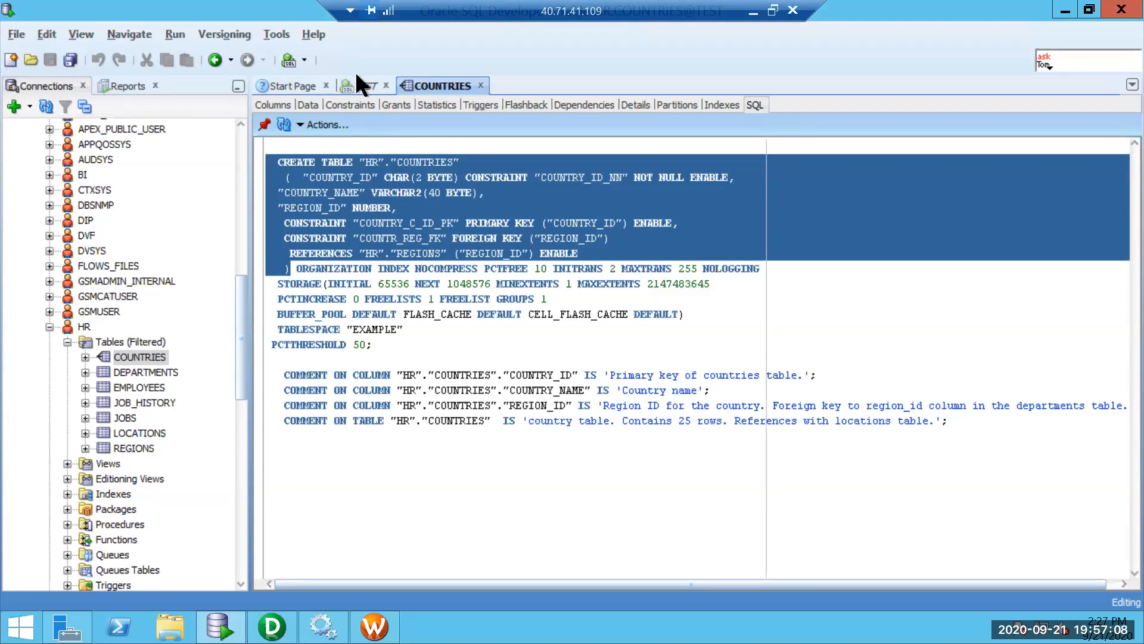
click(363, 86)
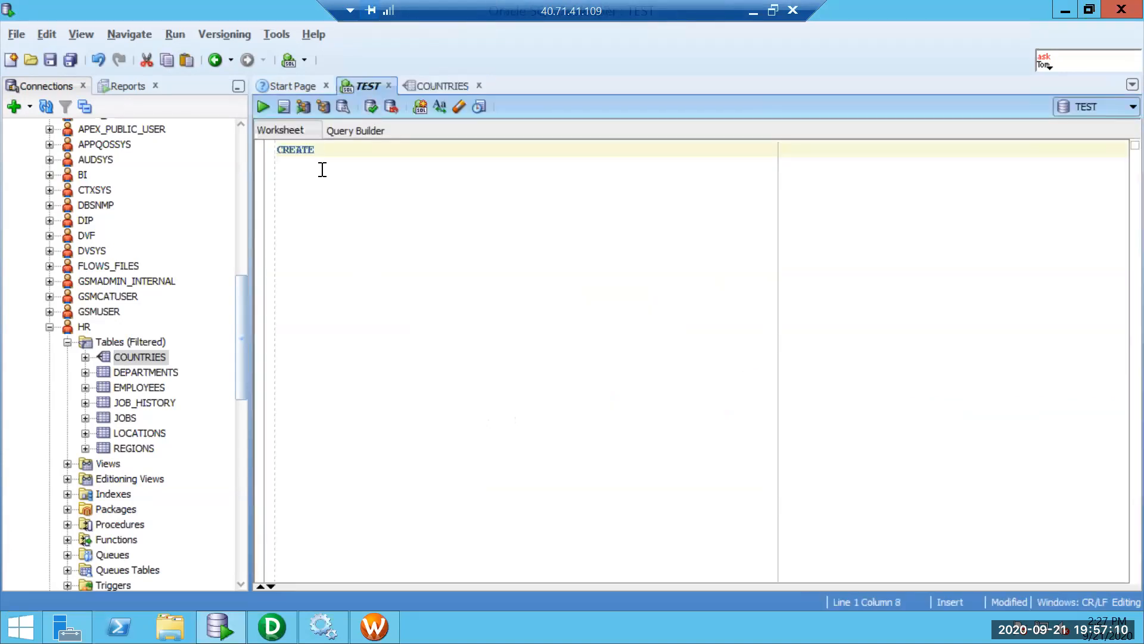
Replace the worksheet text with the pasted COUNTRIES DDL and delete its FOREIGN KEY constraint.
key(ctrl+a)
key(ctrl+v)
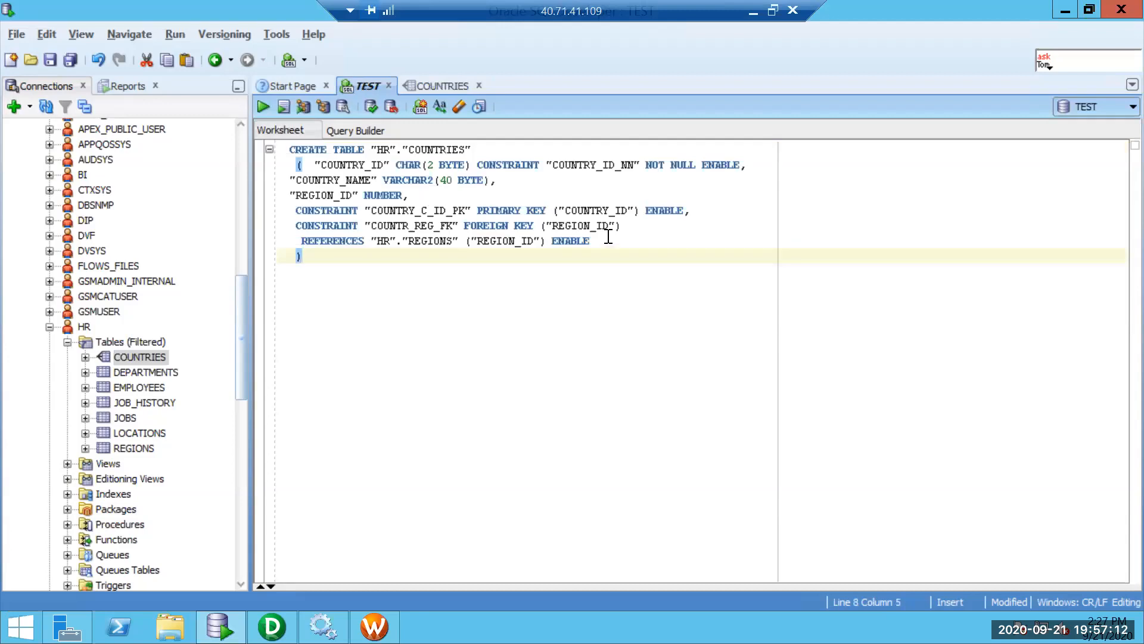
drag(612, 240, 295, 216)
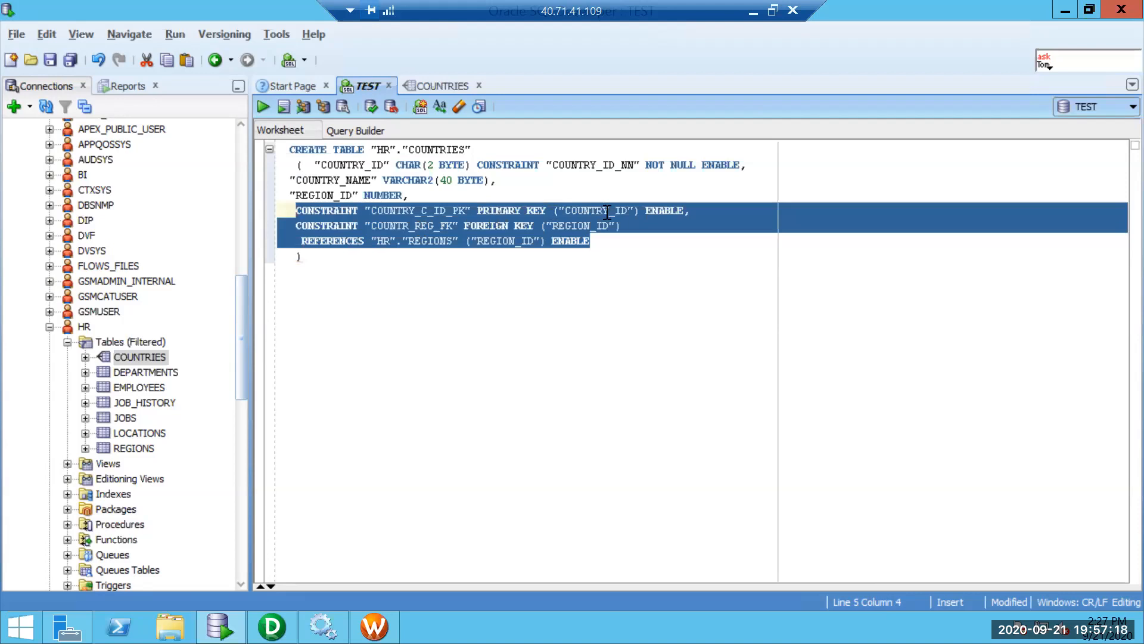
click(637, 232)
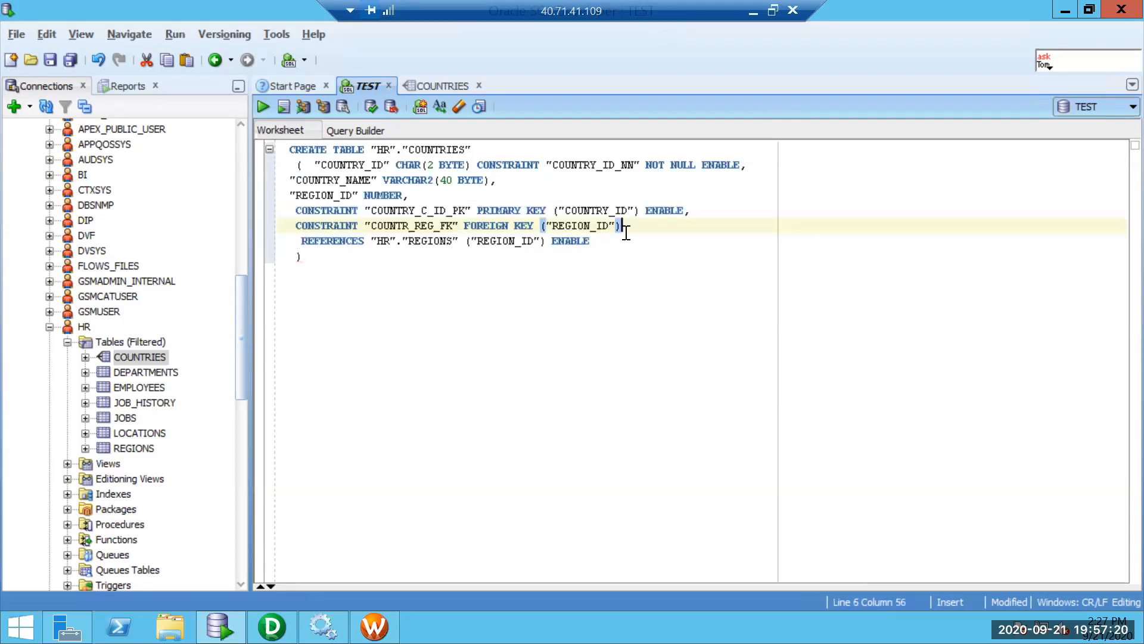
click(600, 242)
drag(442, 223, 280, 225)
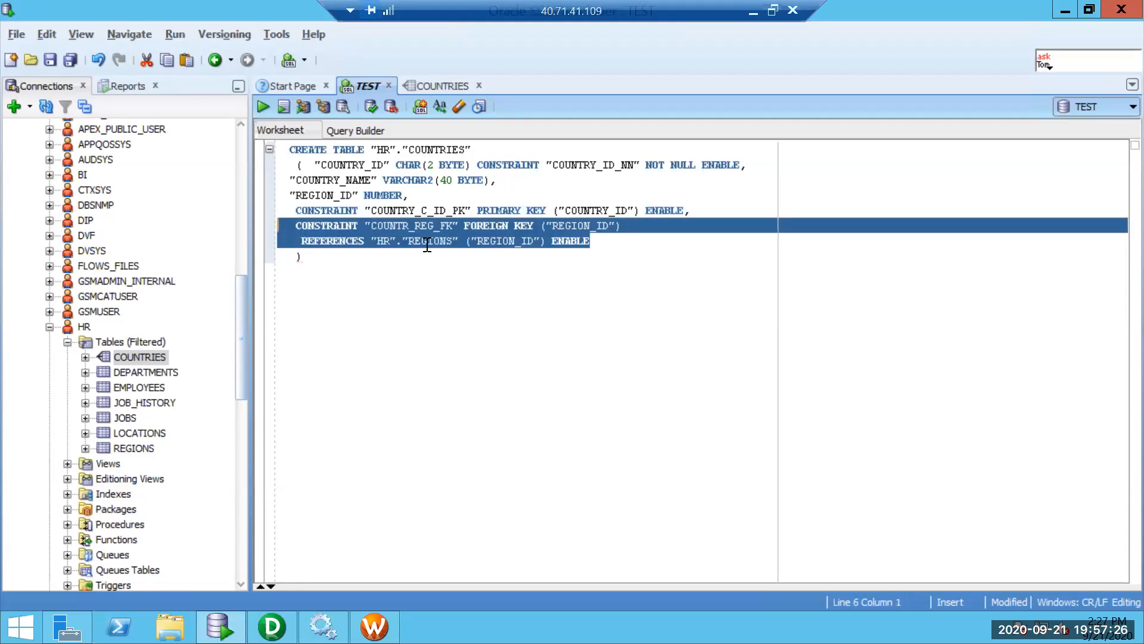
key(BackSpace)
key(BackSpace)
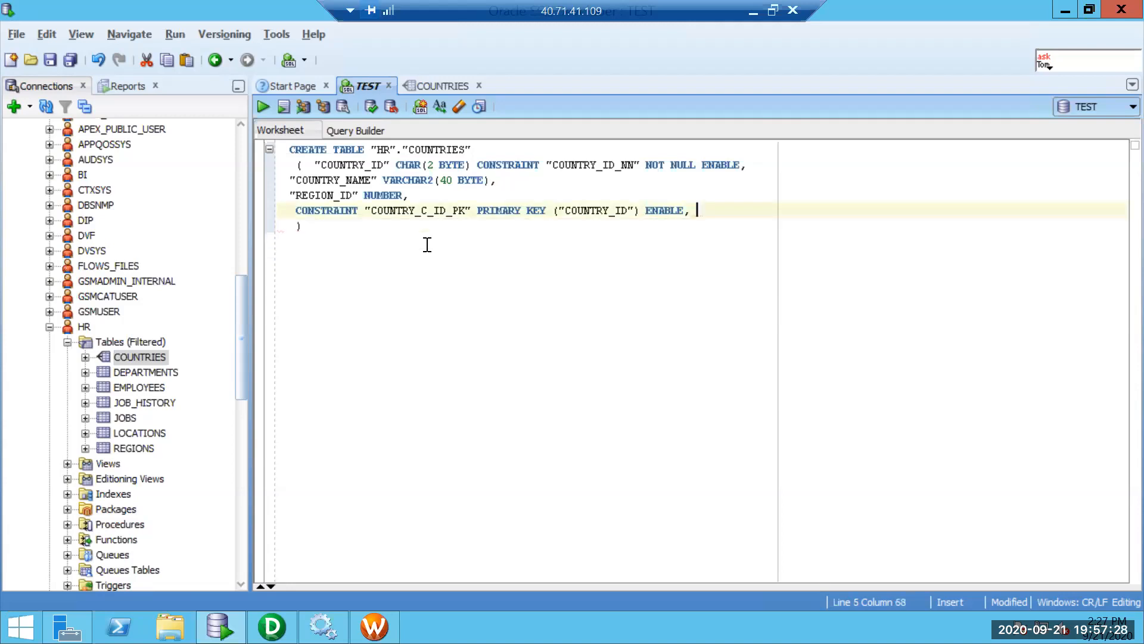
key(BackSpace)
key(BackSpace)
Strip the "HR". prefix from the table name and run the CREATE TABLE statement.
drag(403, 150, 374, 152)
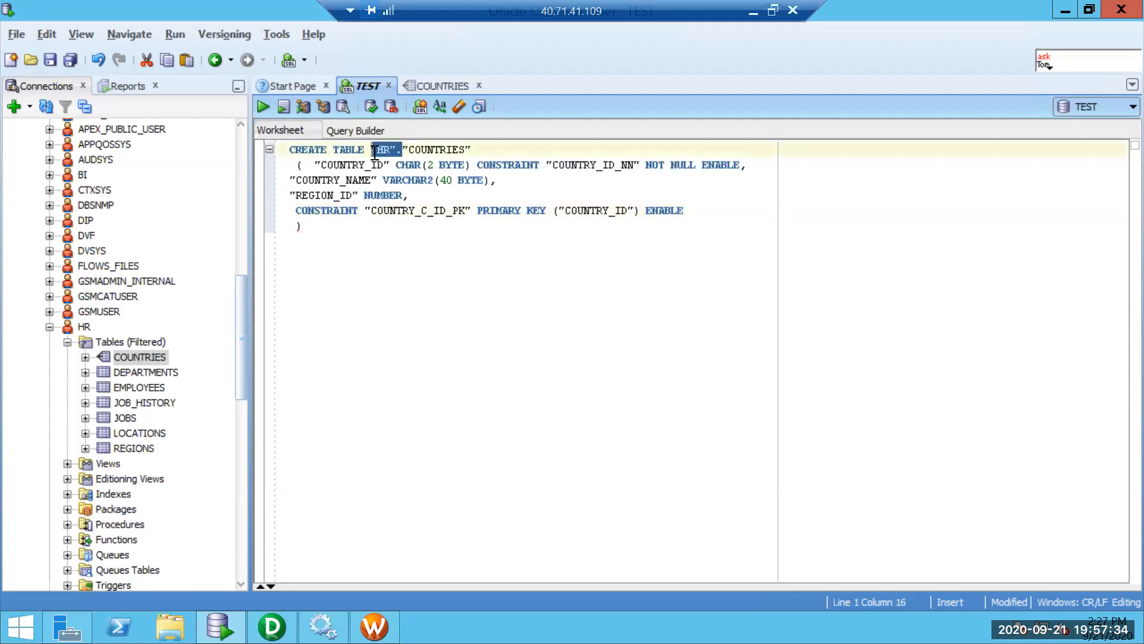
key(Delete)
key(Delete)
click(463, 153)
key(BackSpace)
key(ctrl+Return)
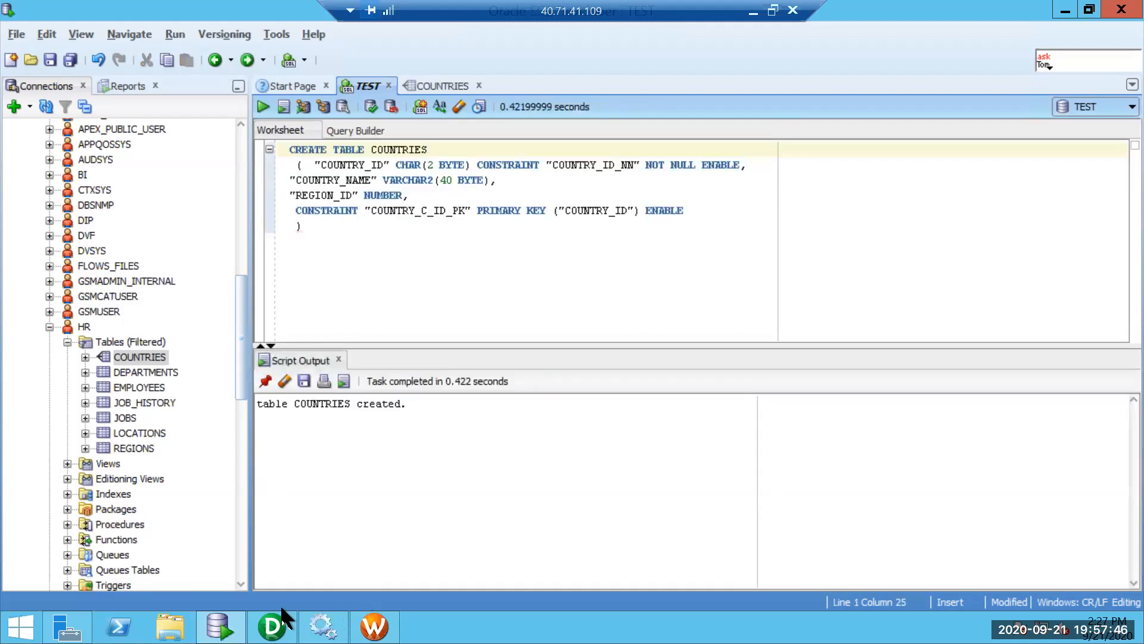
In Target Designer, start Import from Database and connect as user TEST with its password.
mouse_move(374, 627)
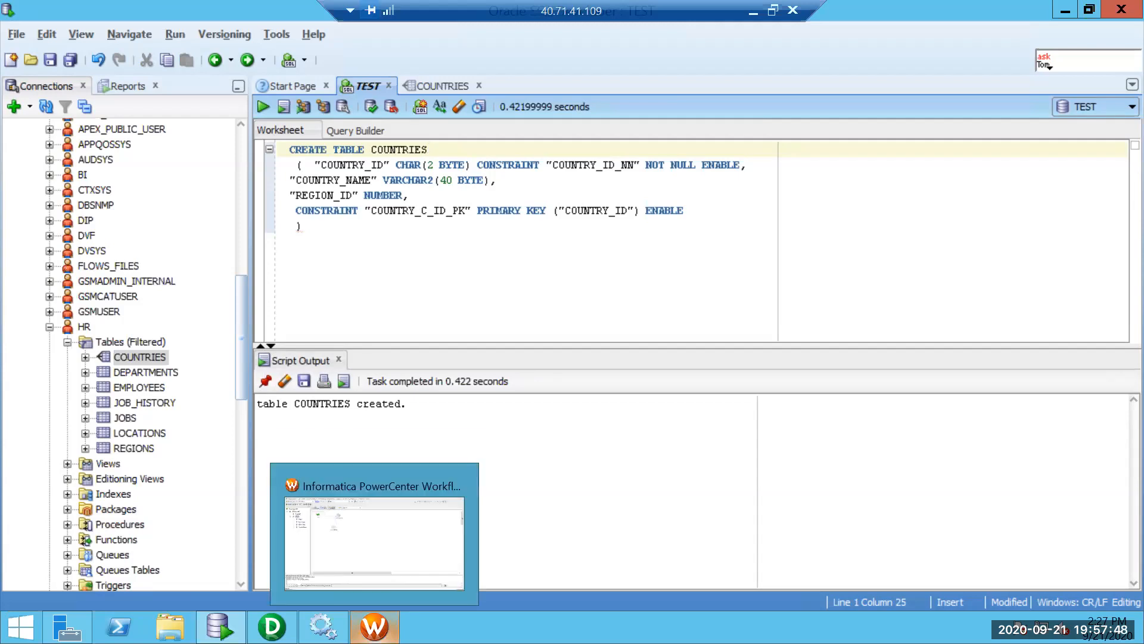
click(272, 627)
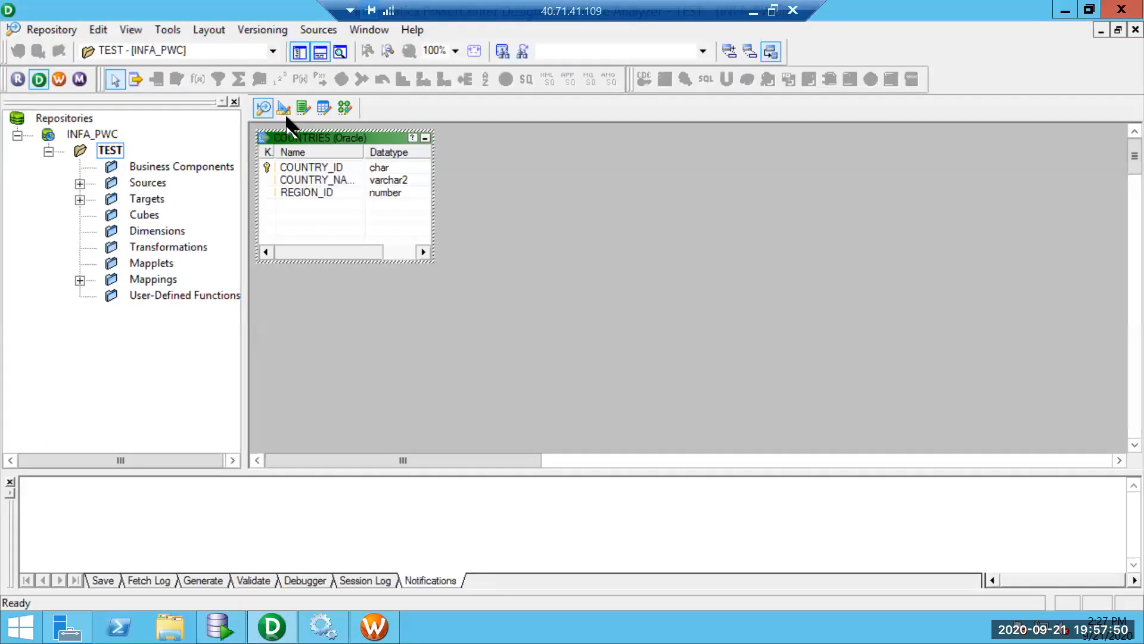
click(285, 109)
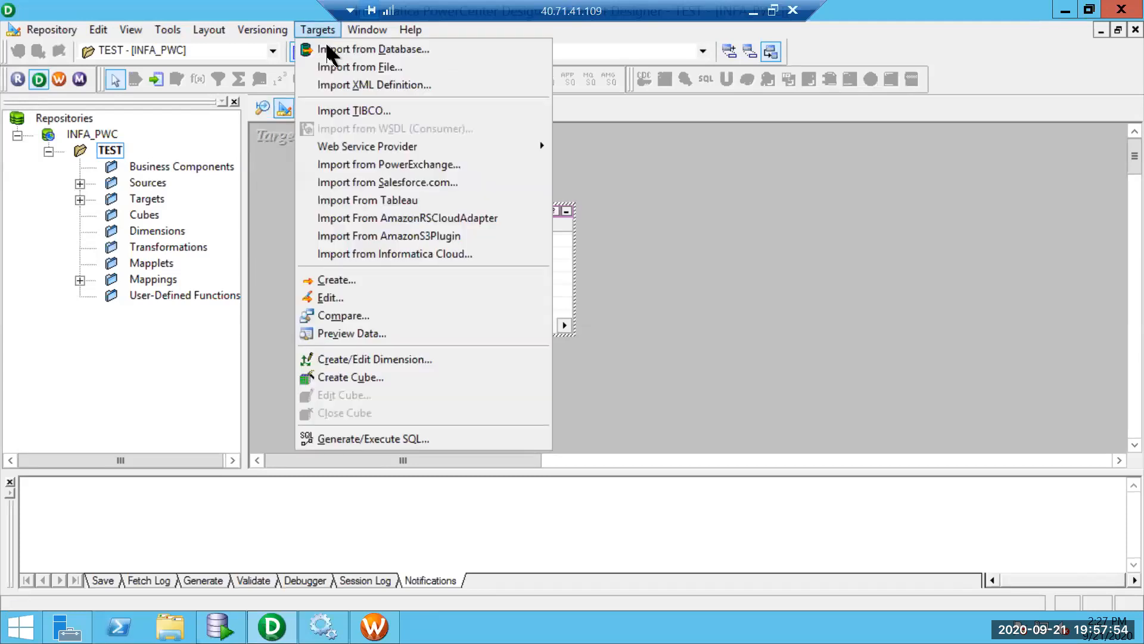
click(326, 49)
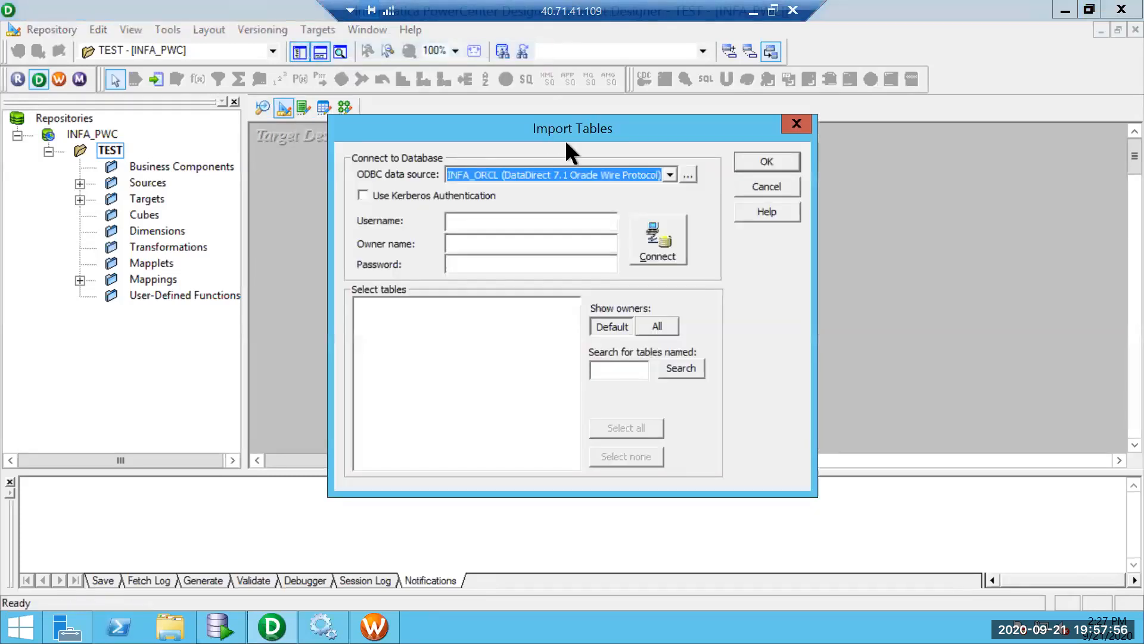
click(511, 219)
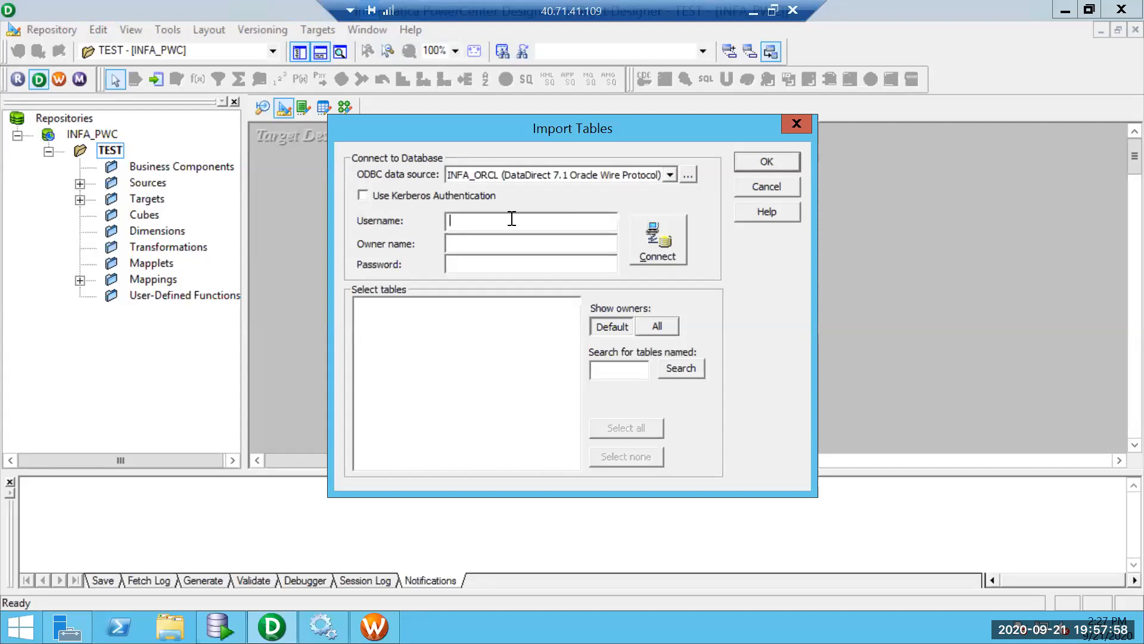
text(TEST)
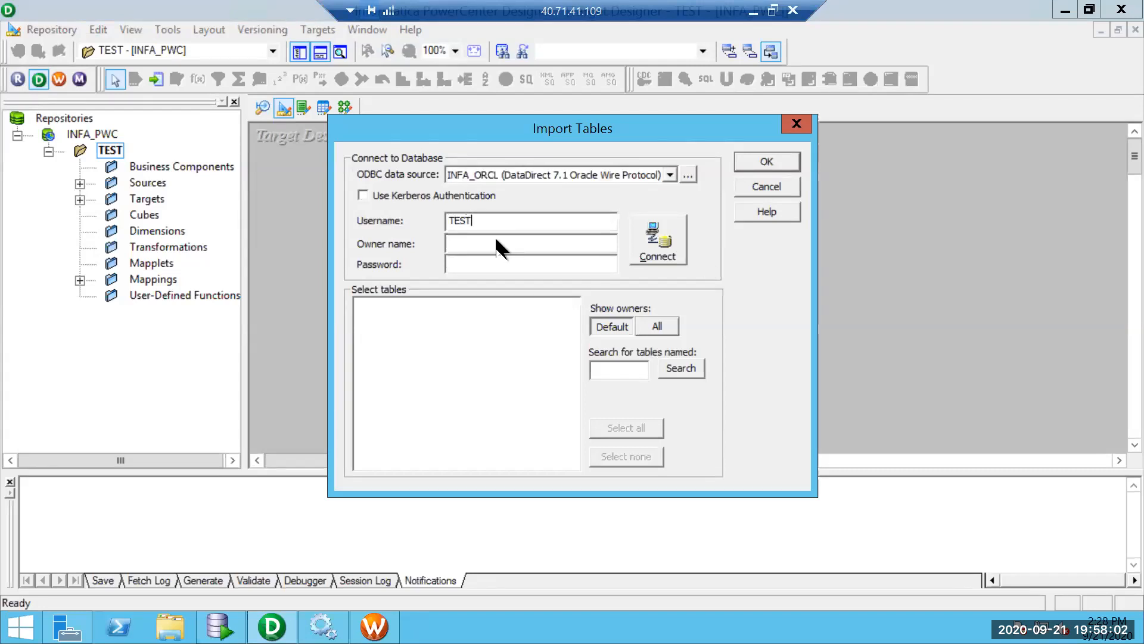
drag(456, 225, 398, 218)
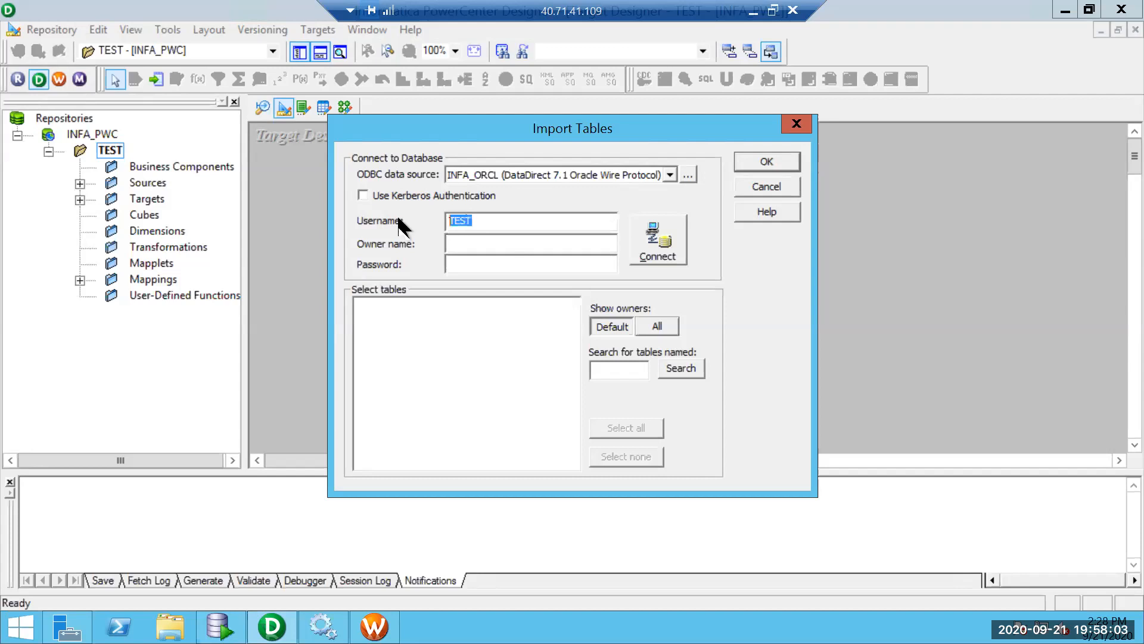
click(508, 258)
text(****)
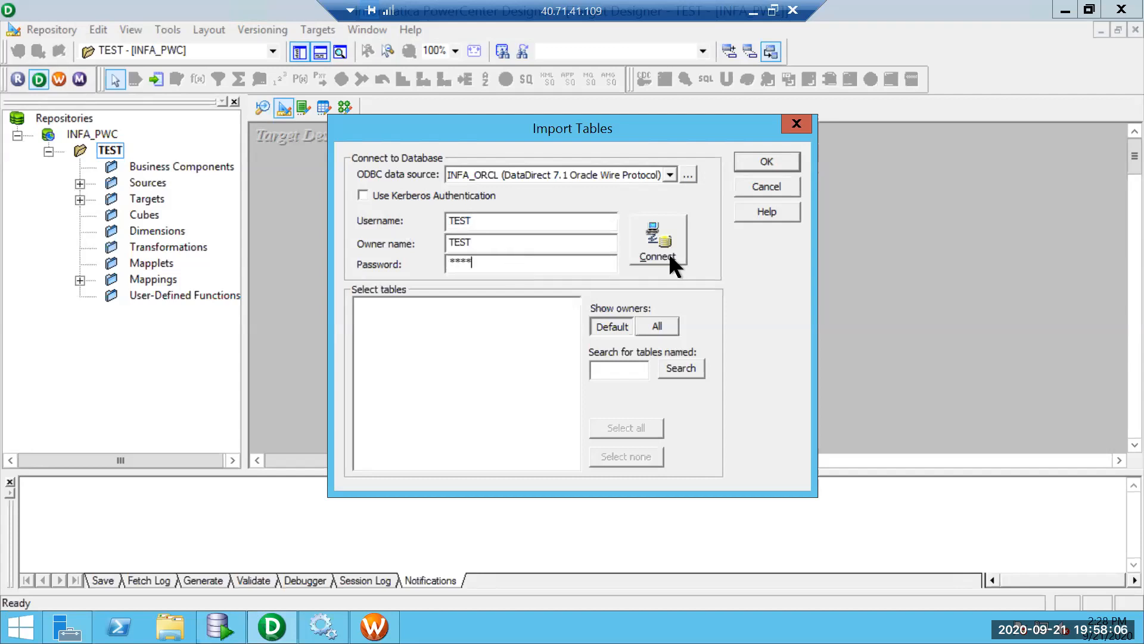
click(673, 259)
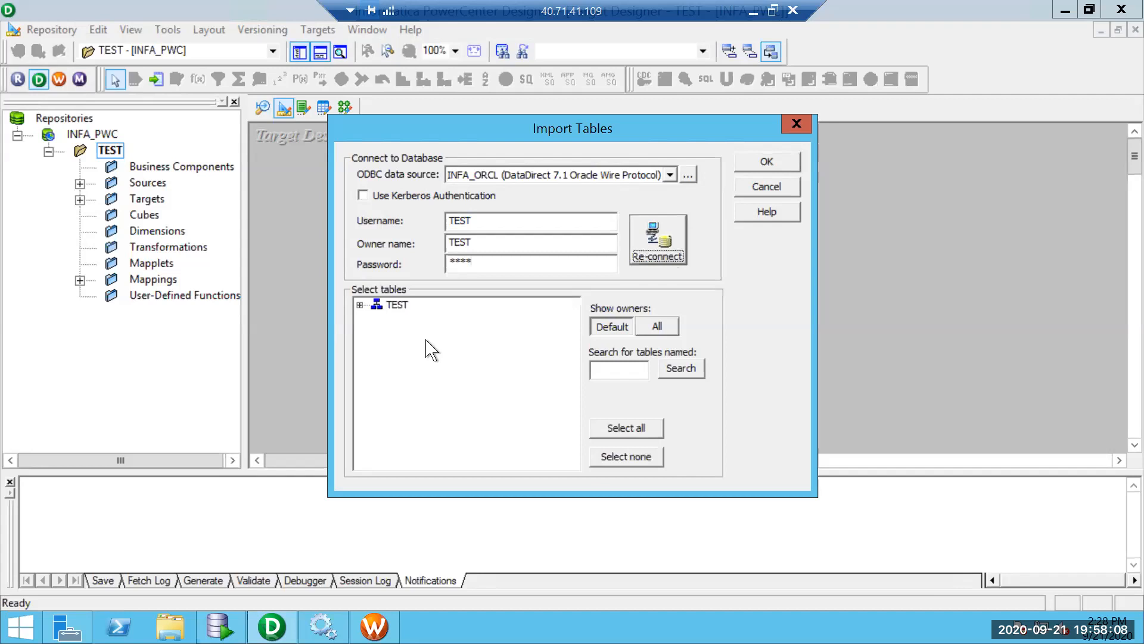
Import the COUNTRIES table from TEST's tables as a target definition and save the repository.
click(360, 304)
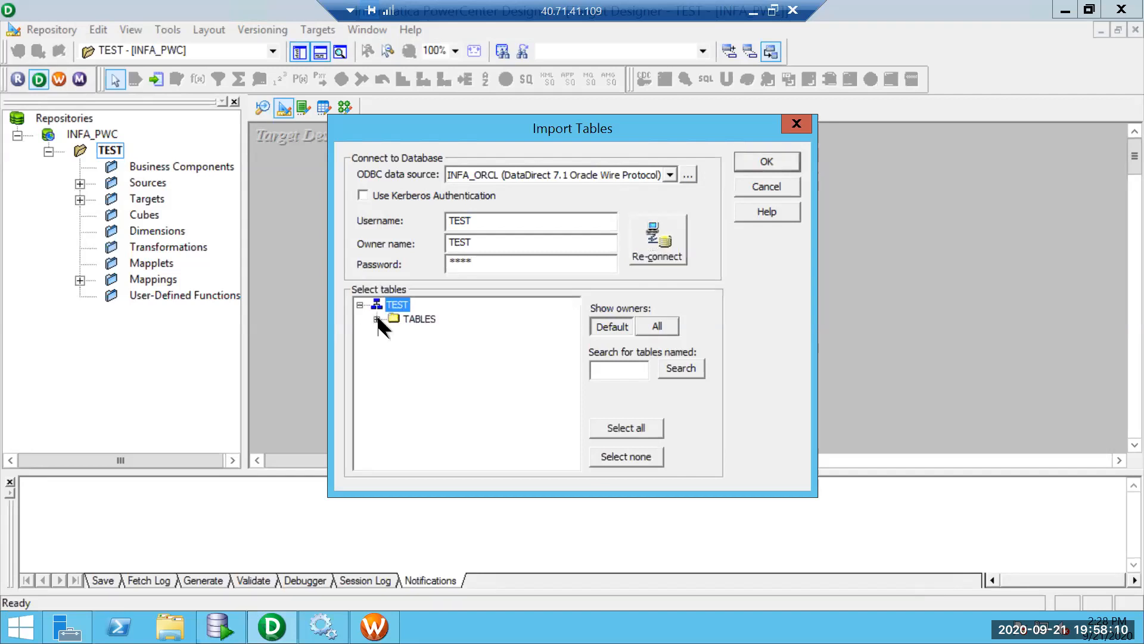
click(376, 319)
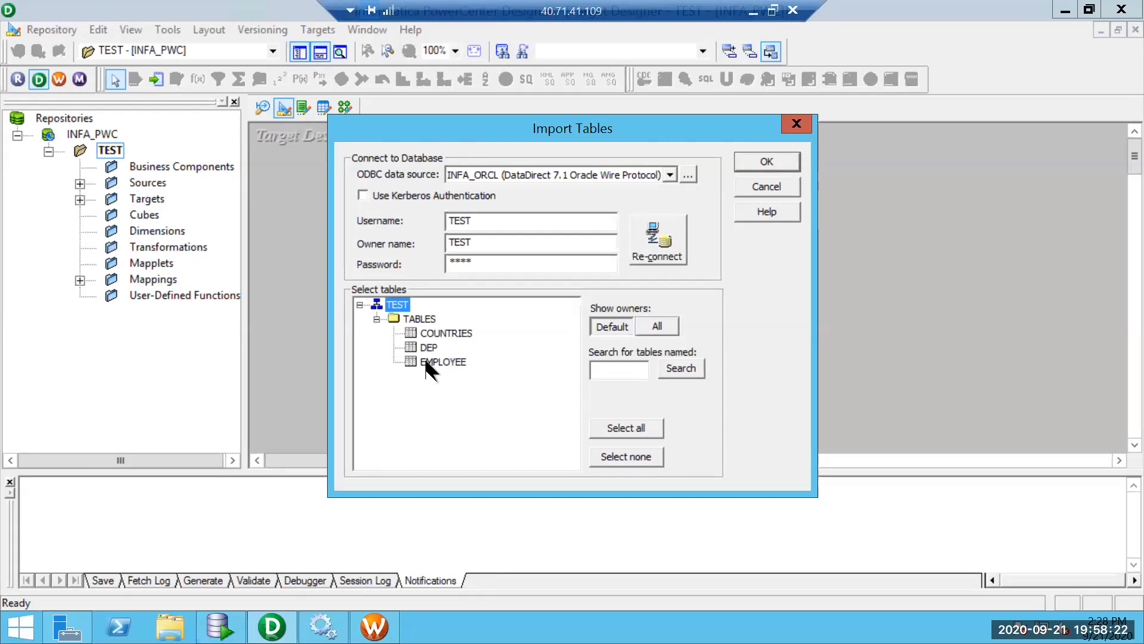
click(435, 362)
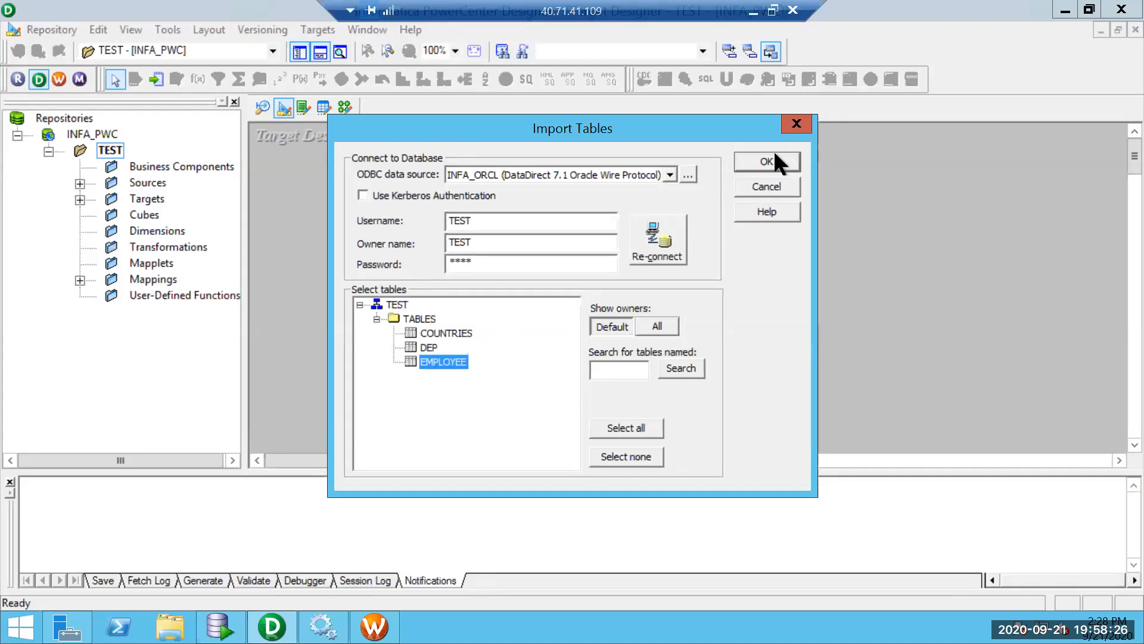
click(461, 333)
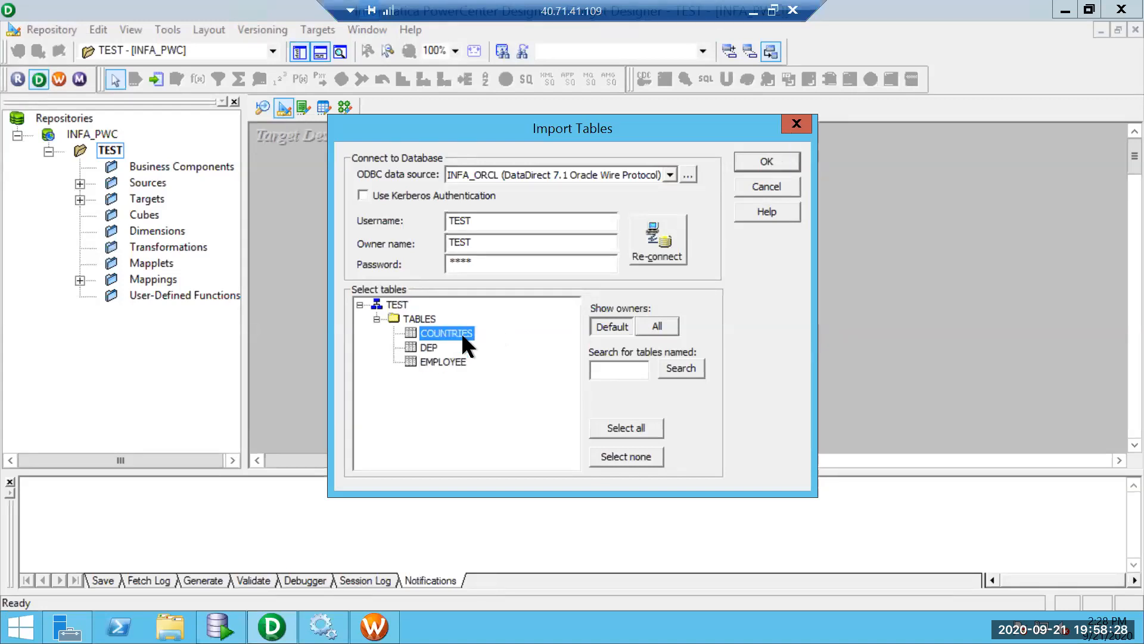
click(764, 163)
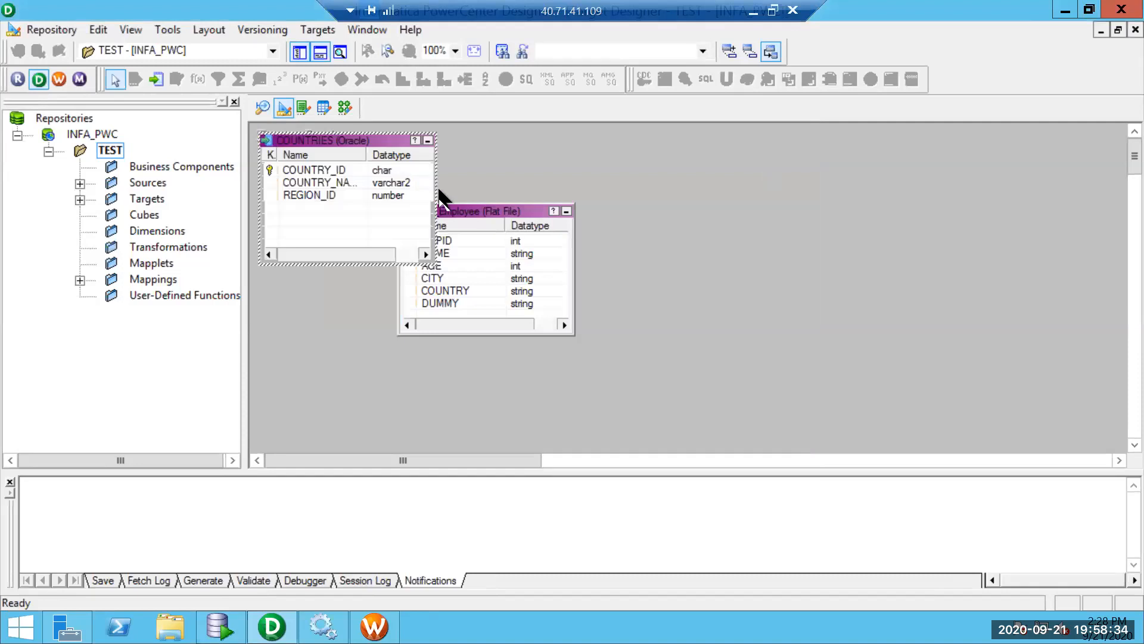
key(ctrl+s)
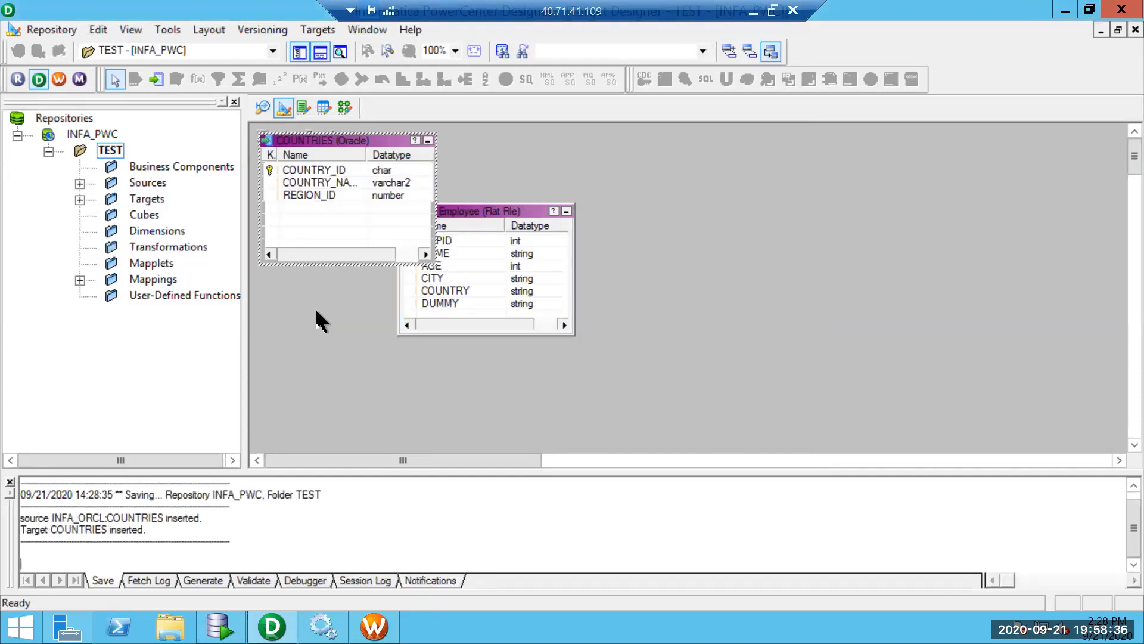
Create a mapping named m_stg_Countries in the Mapping Designer and save it.
click(347, 112)
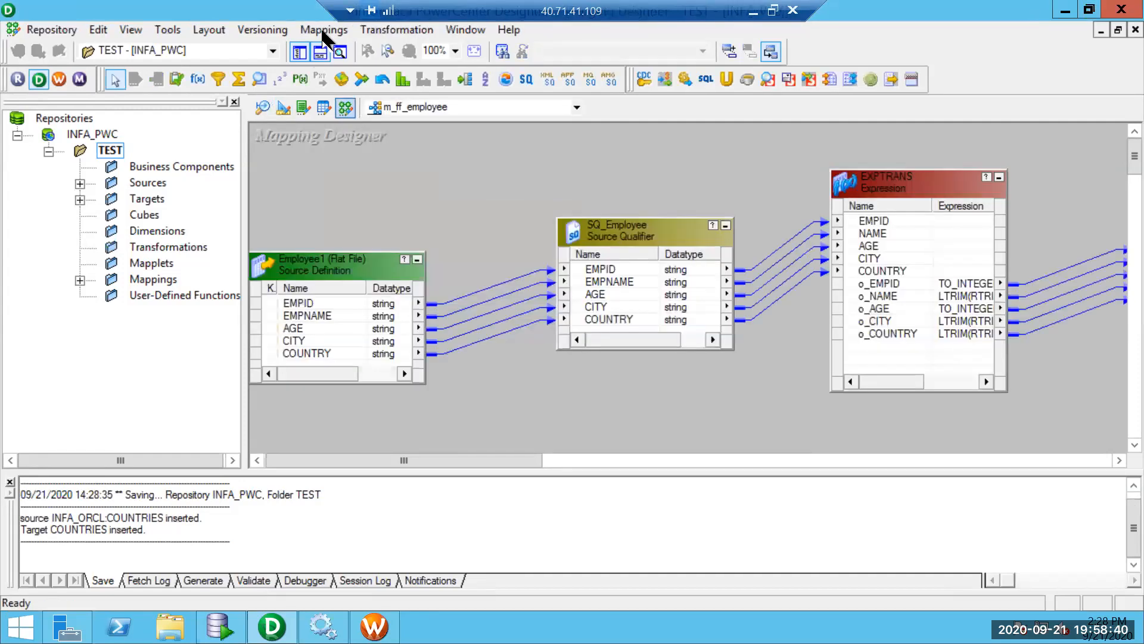
click(327, 30)
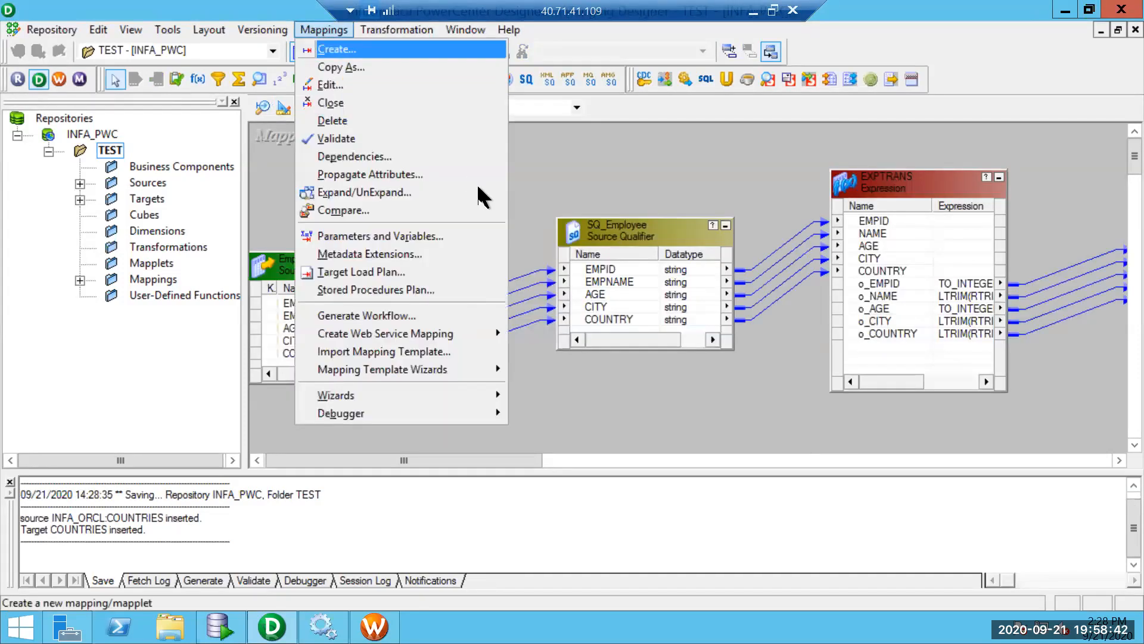
key(Return)
text(m)
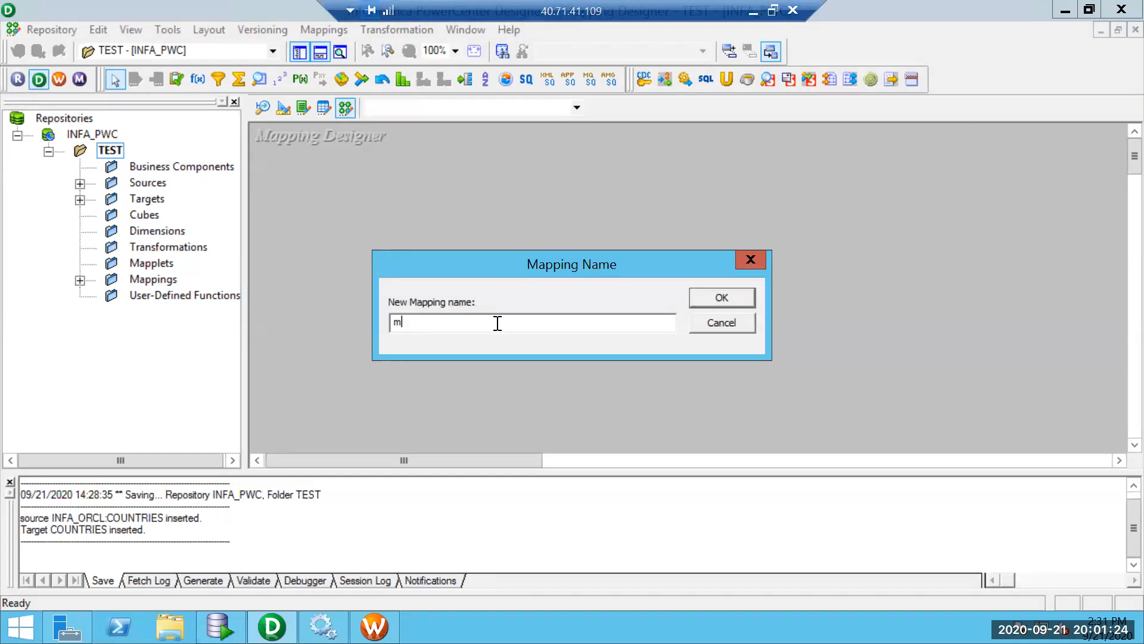
text(_)
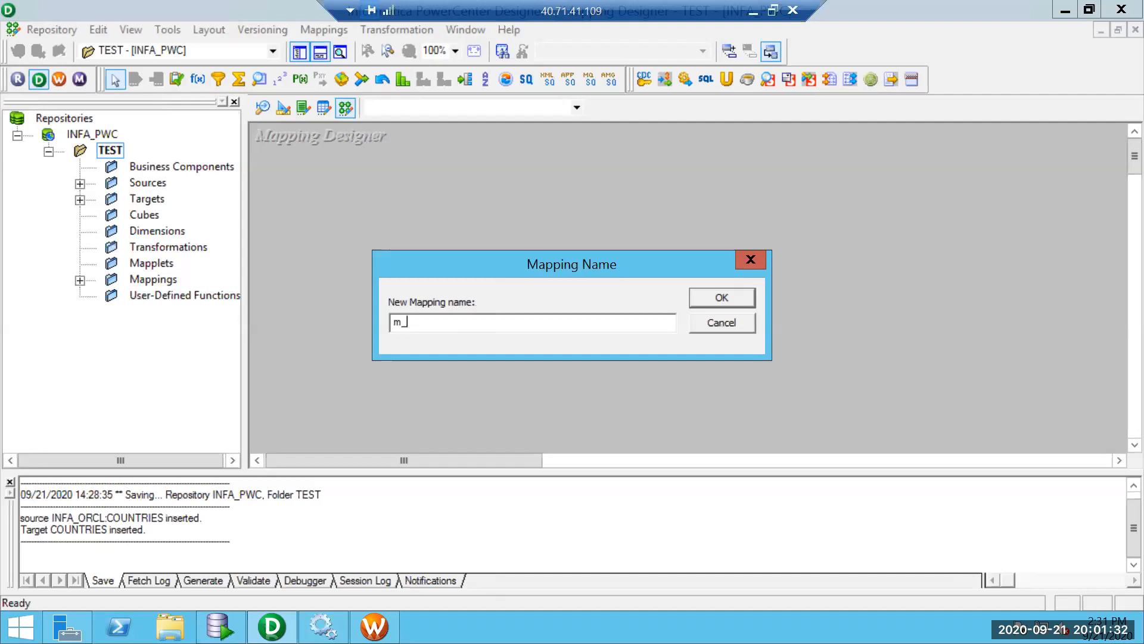
text(stg_Cont)
key(BackSpace)
key(BackSpace)
text(untries)
key(Return)
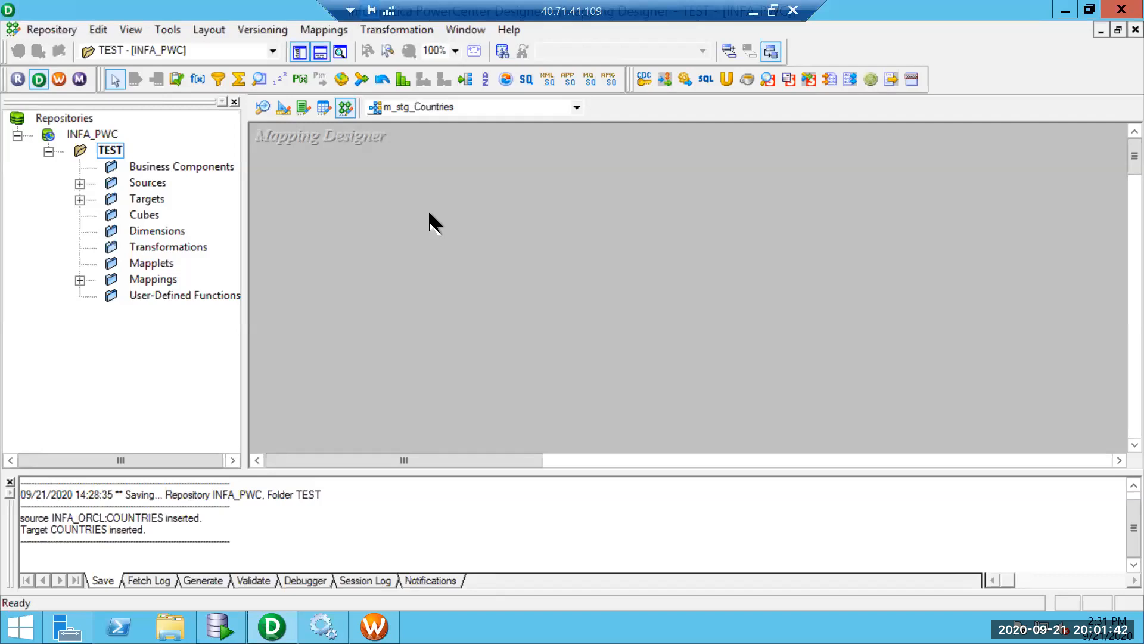
key(ctrl+s)
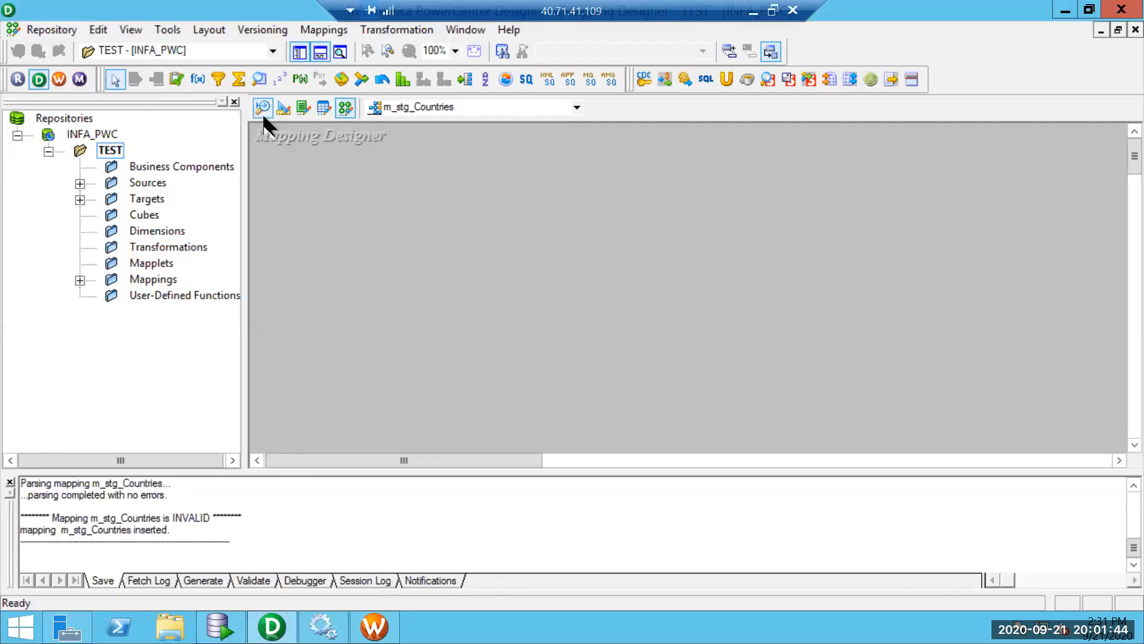
In Source Analyzer, start a new source definition with database type Flat File.
click(263, 114)
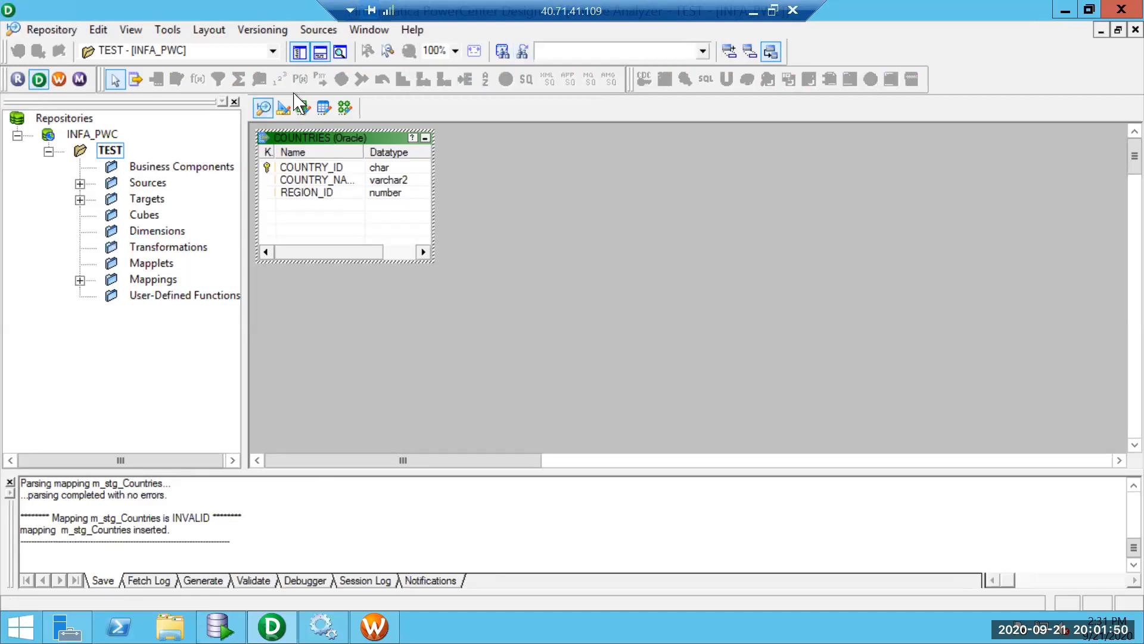
click(318, 30)
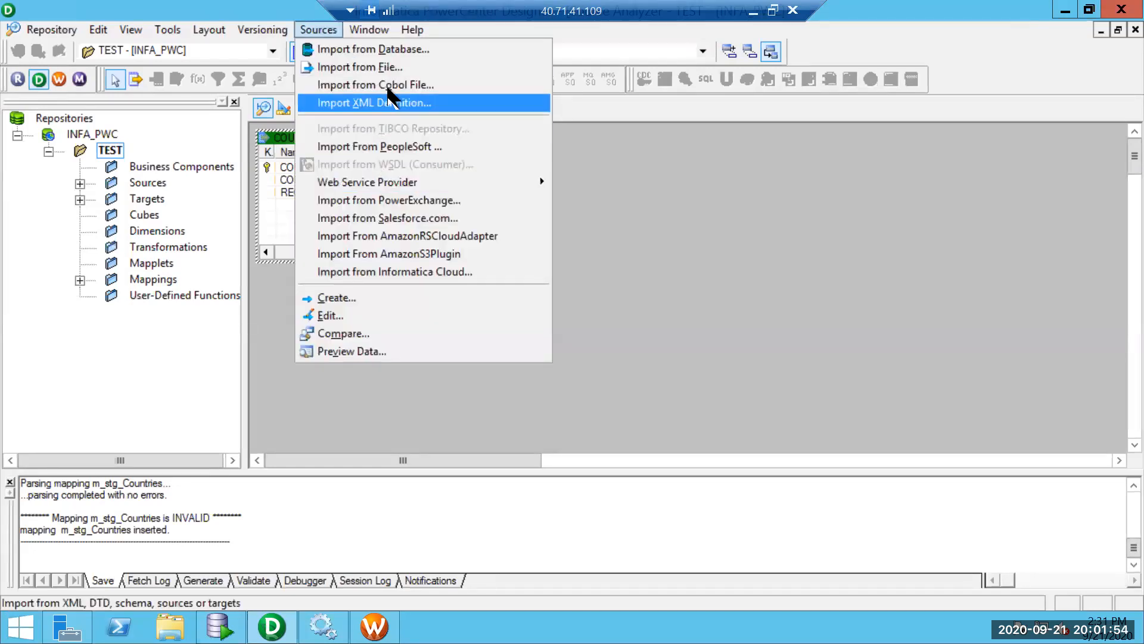
click(335, 297)
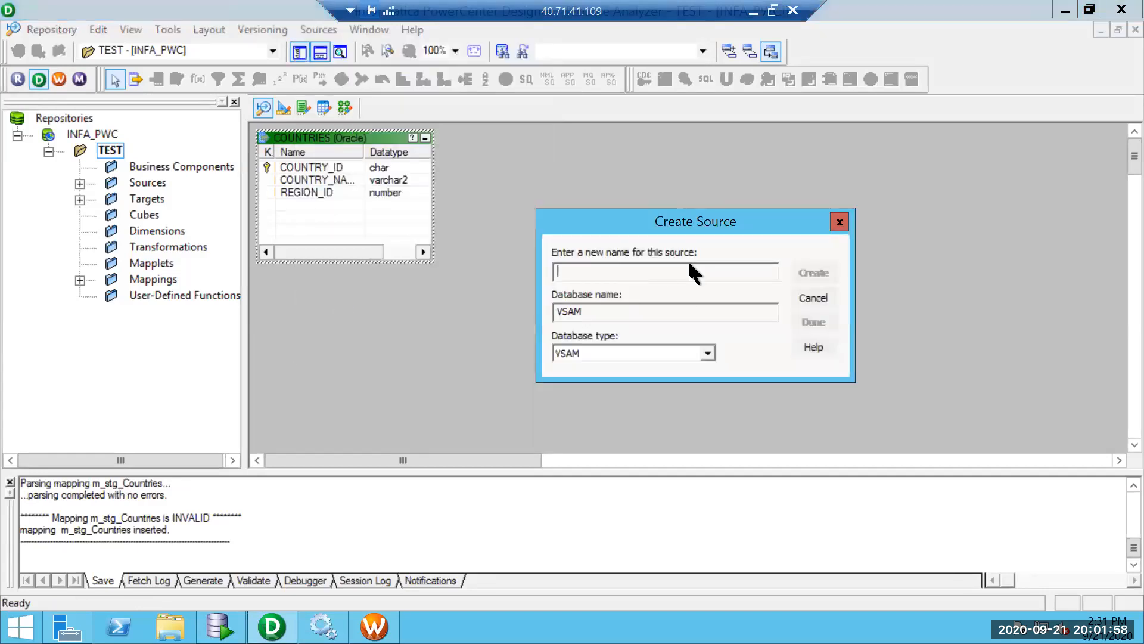
click(707, 355)
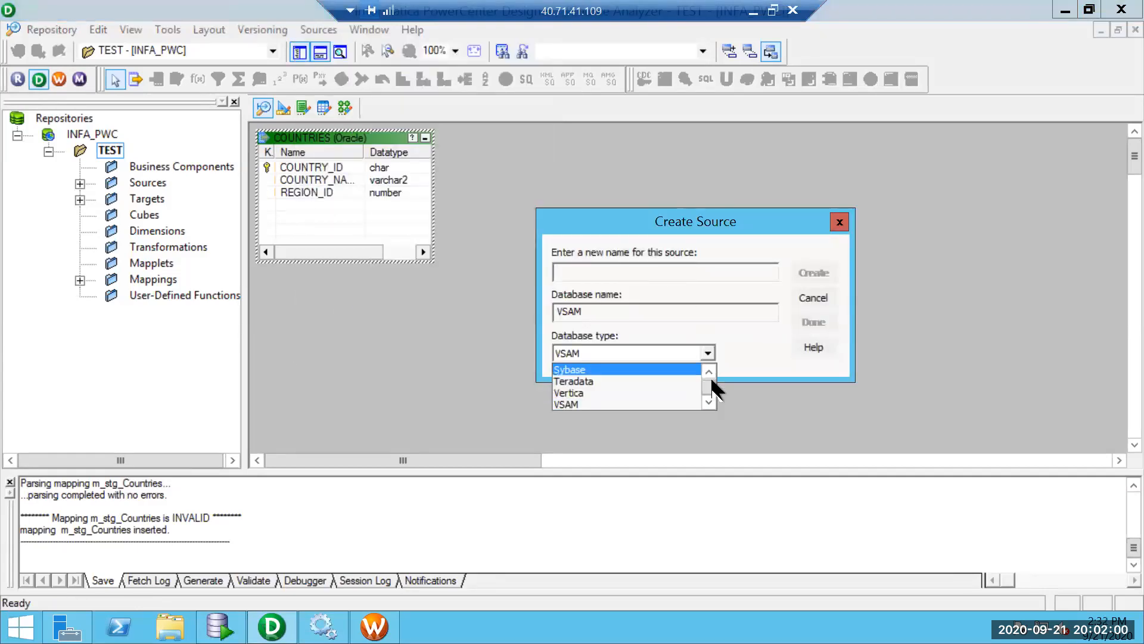
scroll(708, 371, up, 4)
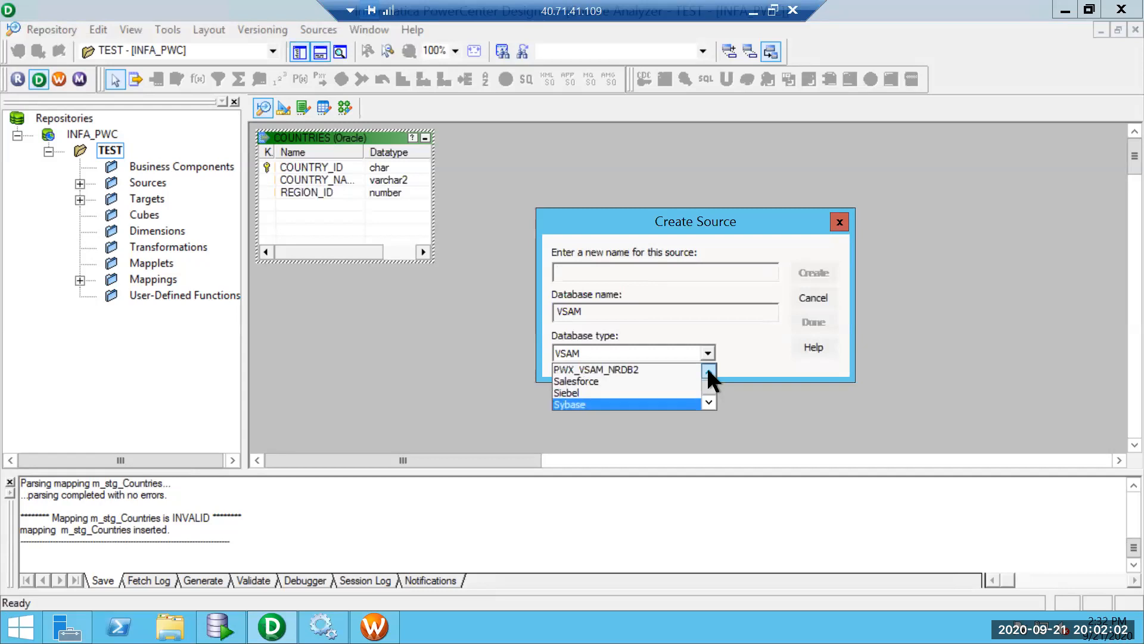
scroll(707, 367, up, 5)
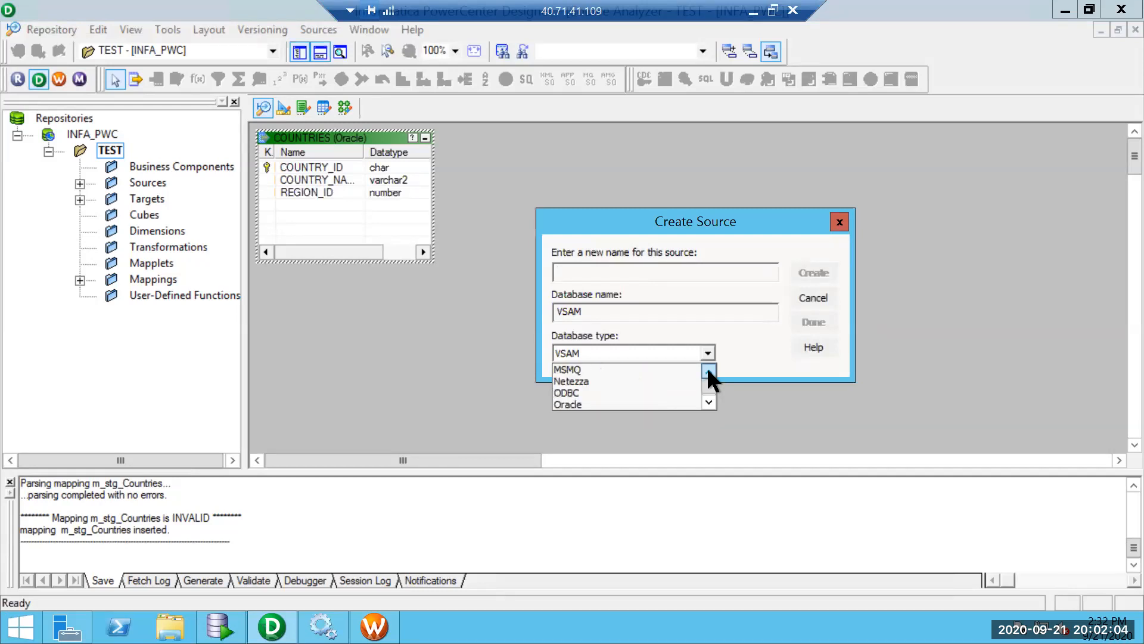
click(710, 399)
click(709, 399)
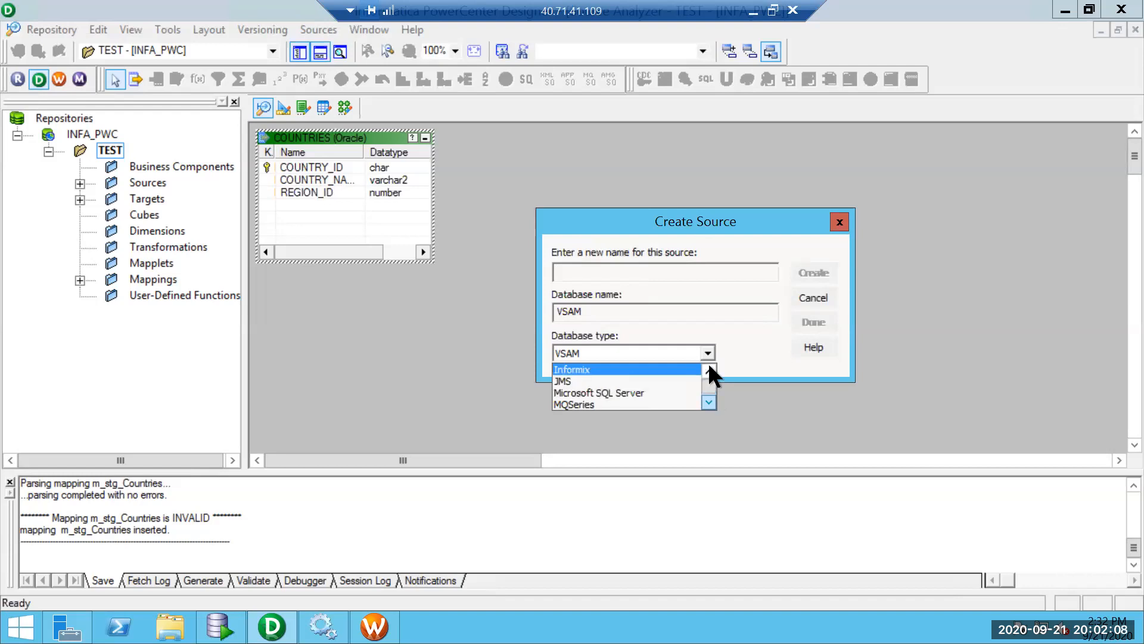
click(709, 371)
click(709, 370)
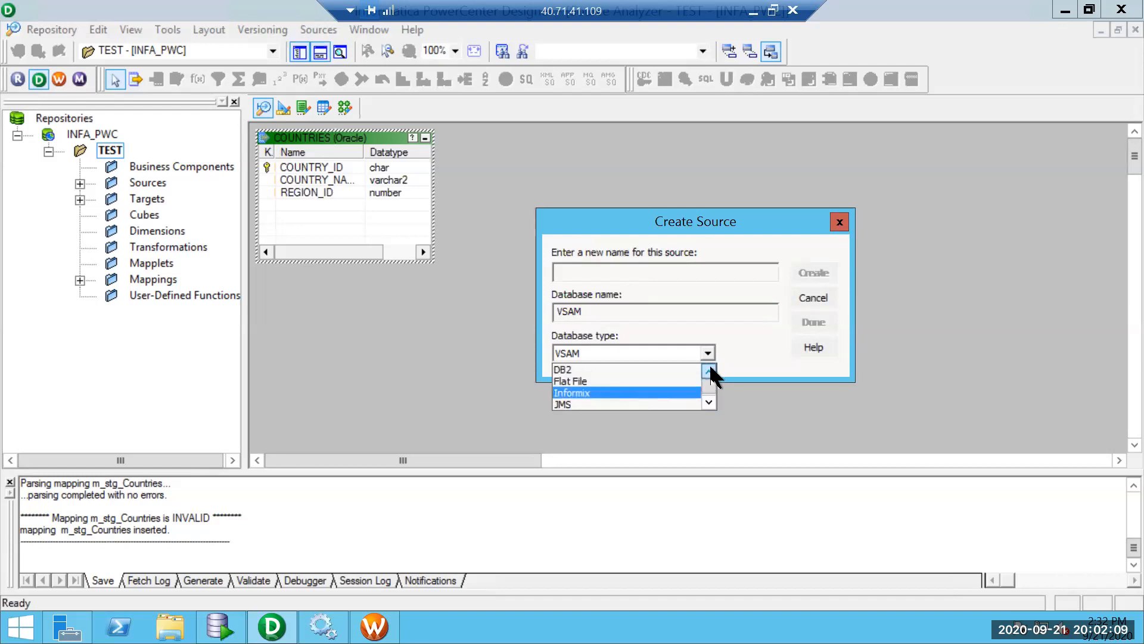
click(593, 381)
Name the new source FF_Sample, create it, and close the form.
click(613, 268)
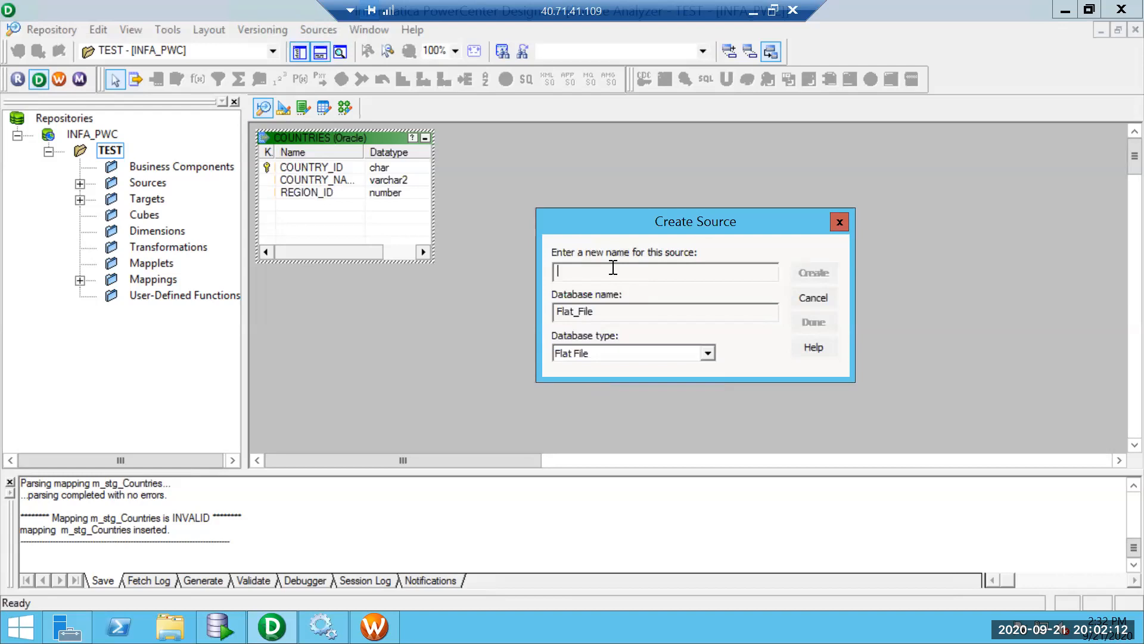
text(FF_Sample)
key(Return)
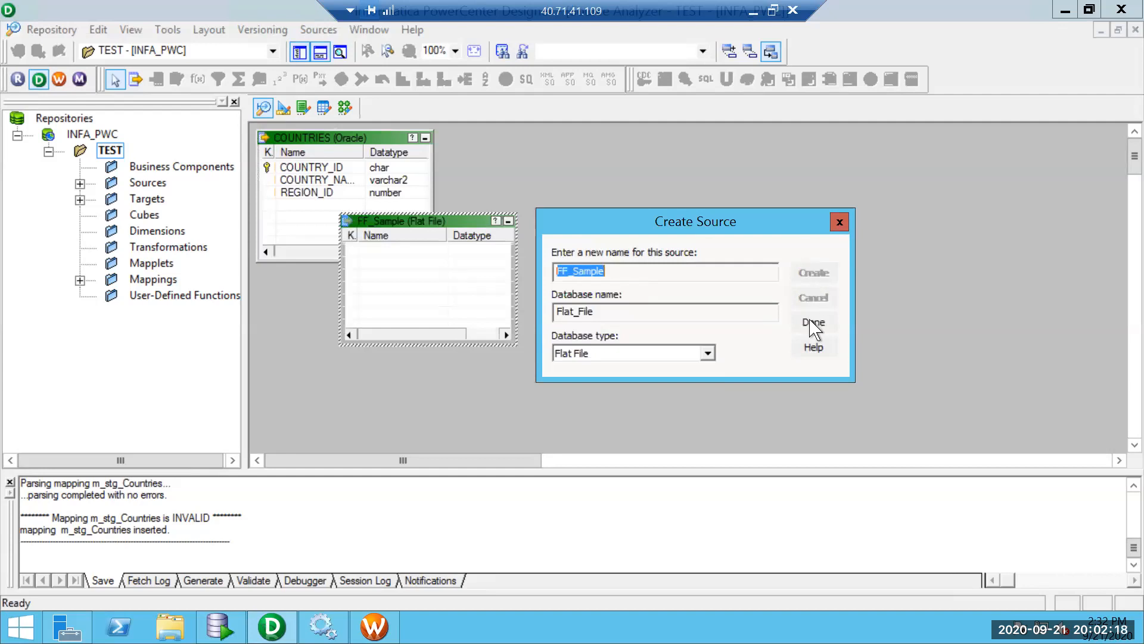
click(814, 325)
double_click(423, 219)
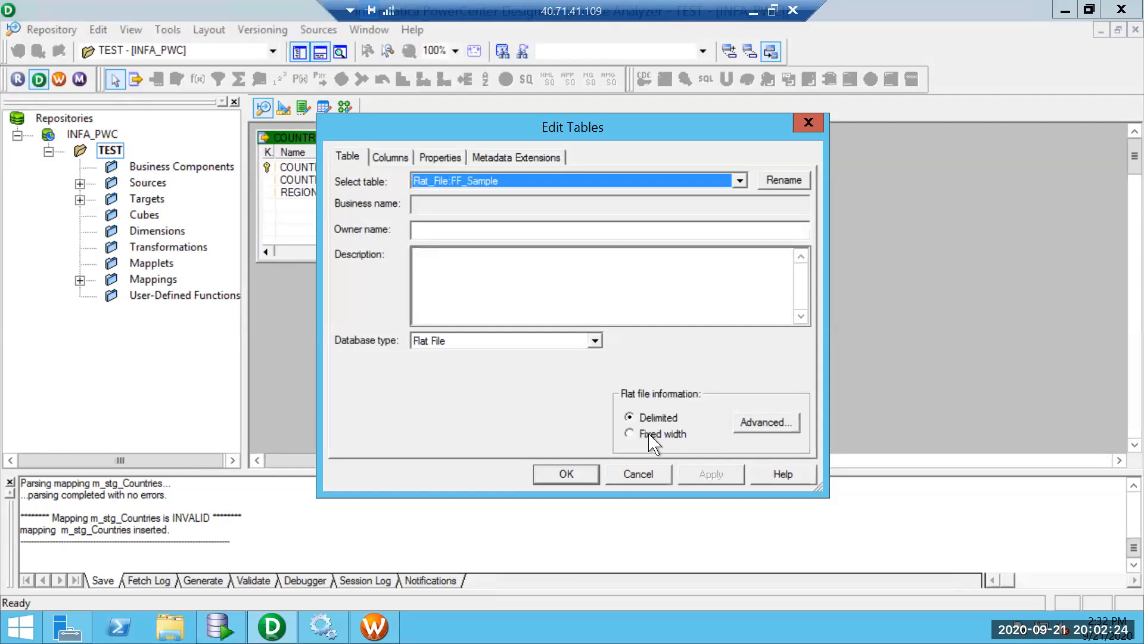
click(755, 420)
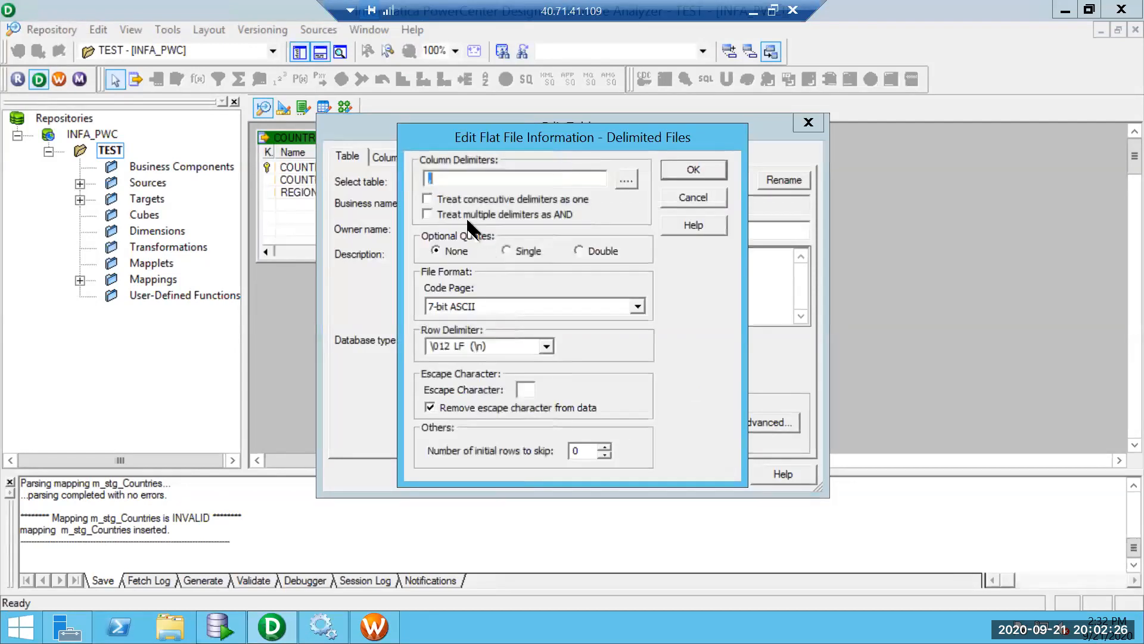
click(707, 200)
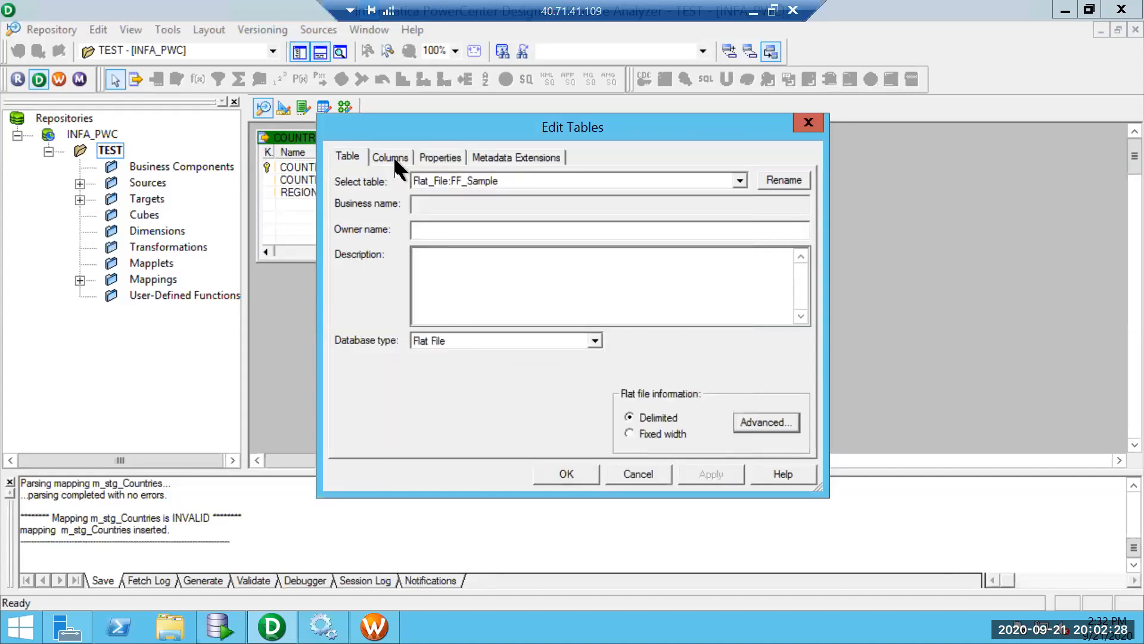
click(391, 159)
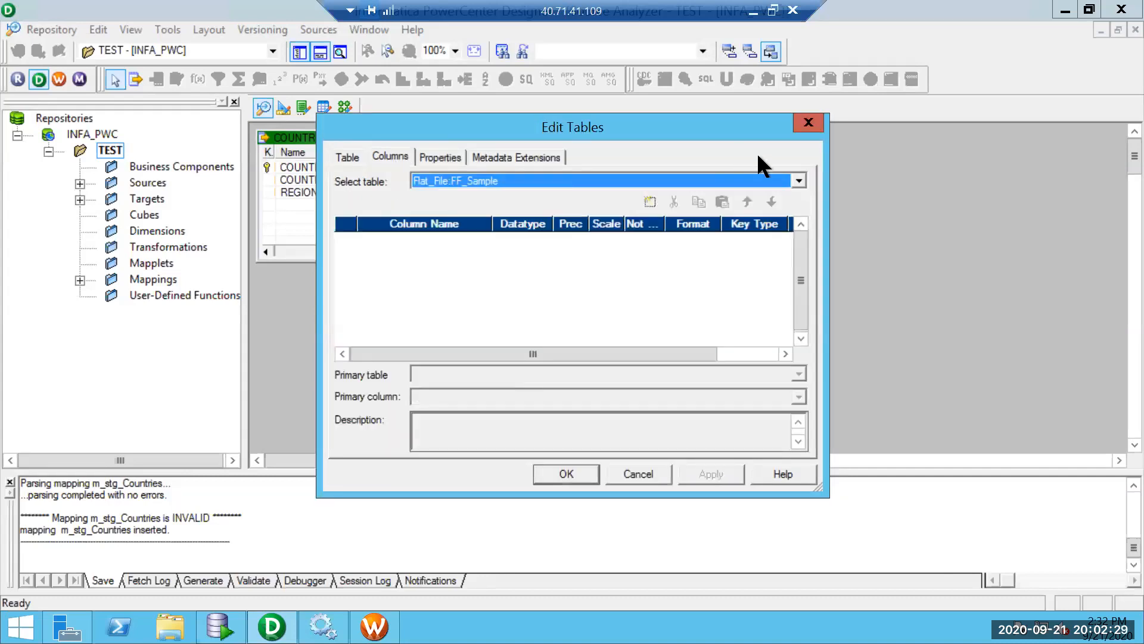
click(650, 201)
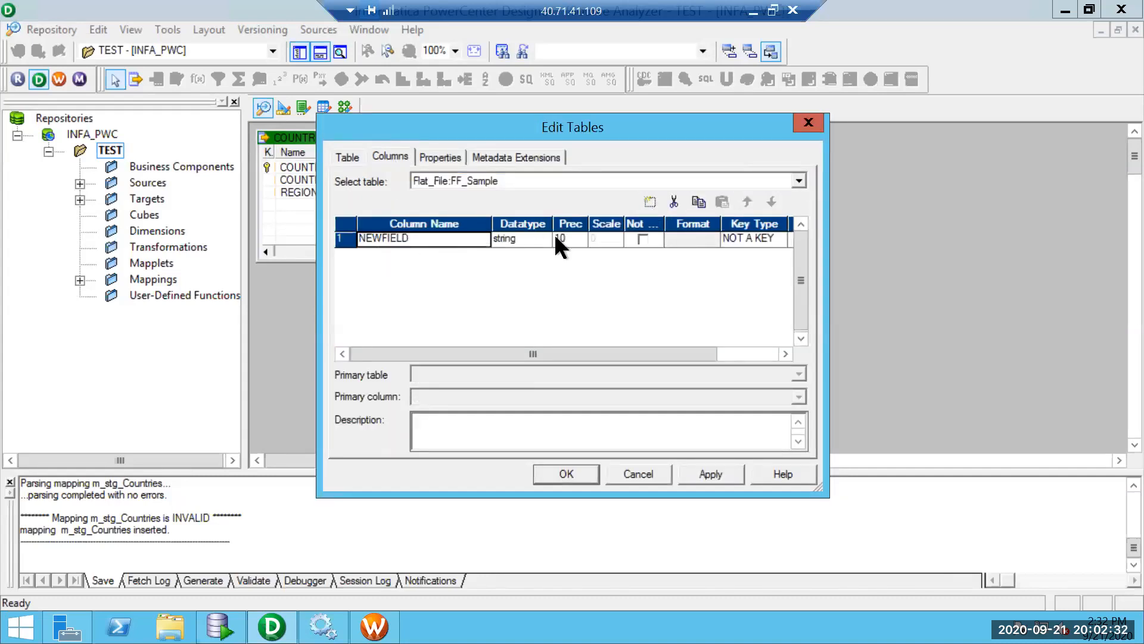
click(645, 205)
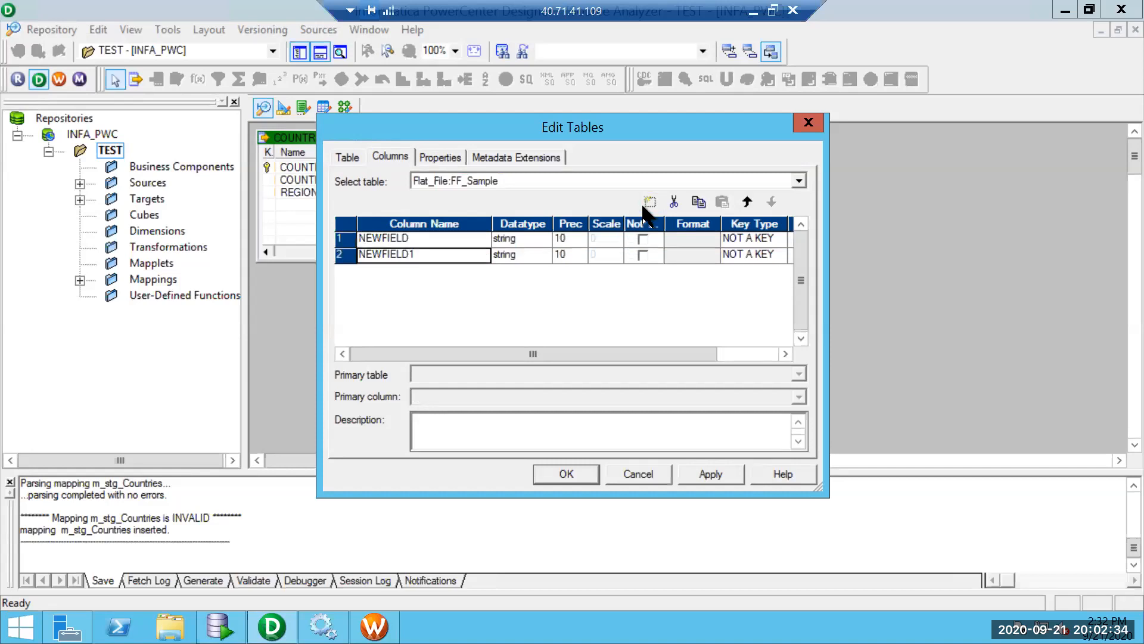
click(647, 204)
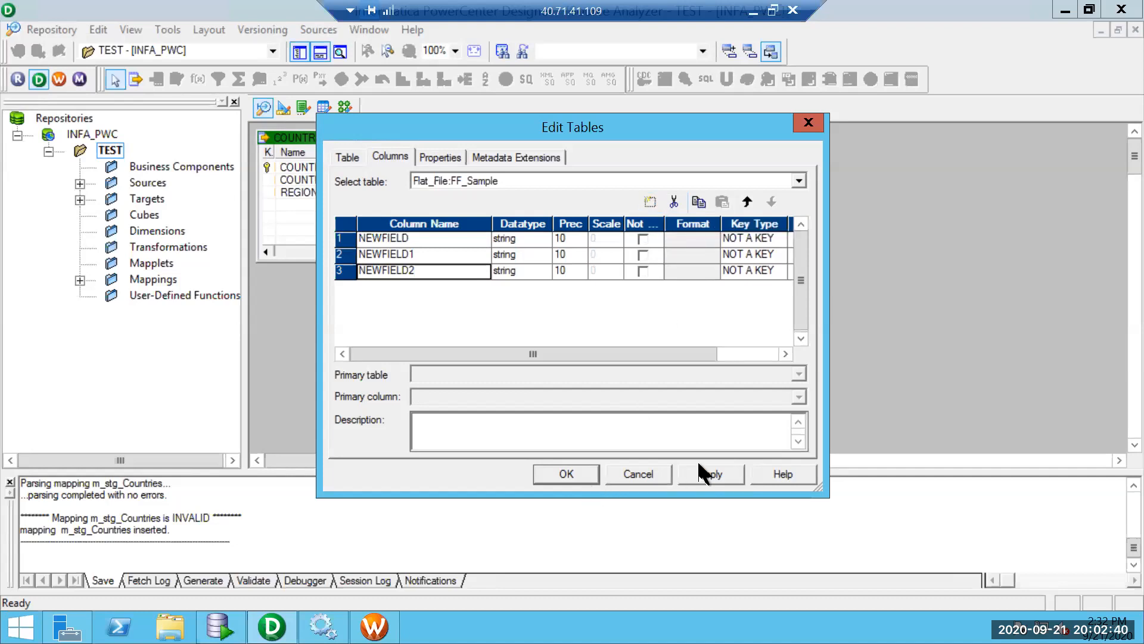
click(612, 477)
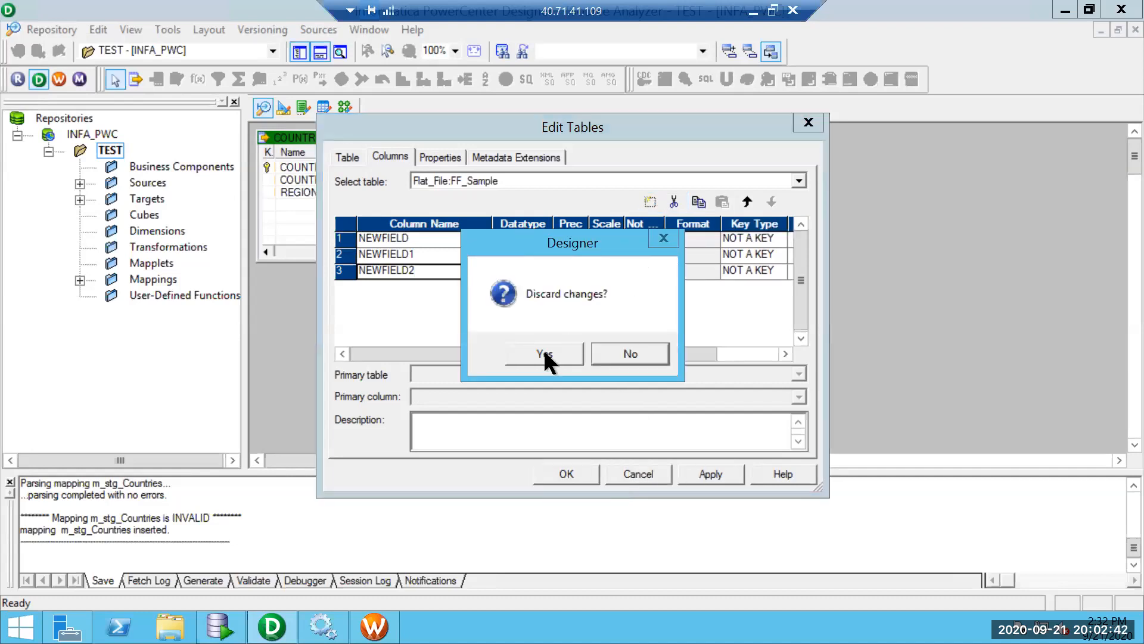
click(543, 350)
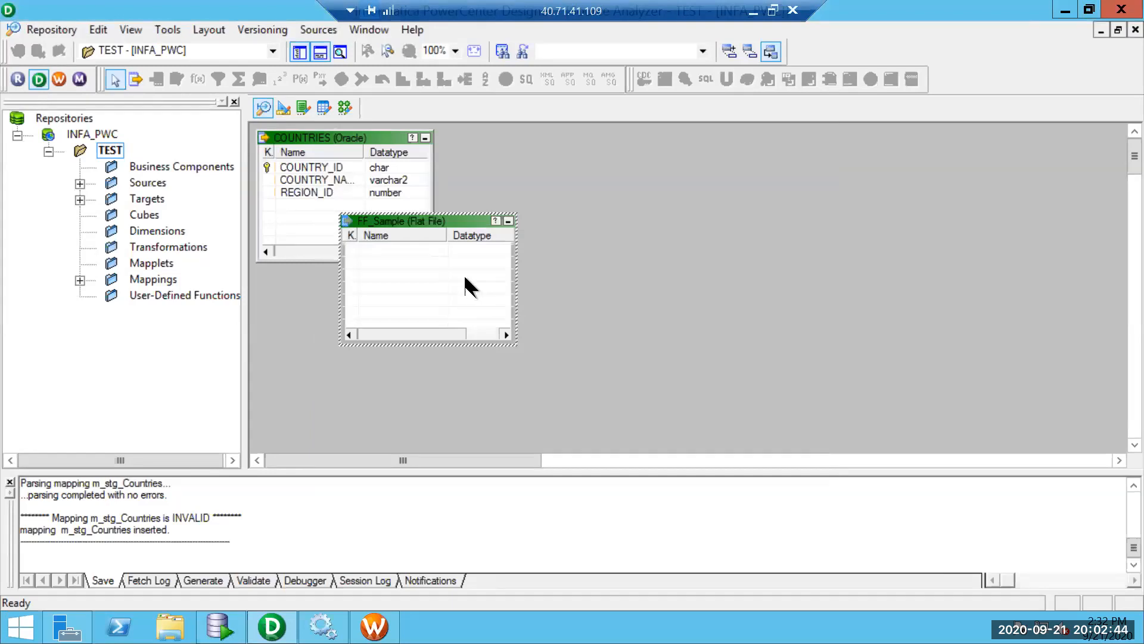
Try converting FF_Sample to an Oracle table Employee under INFA_ORCL, then discard those edits.
double_click(465, 279)
click(523, 339)
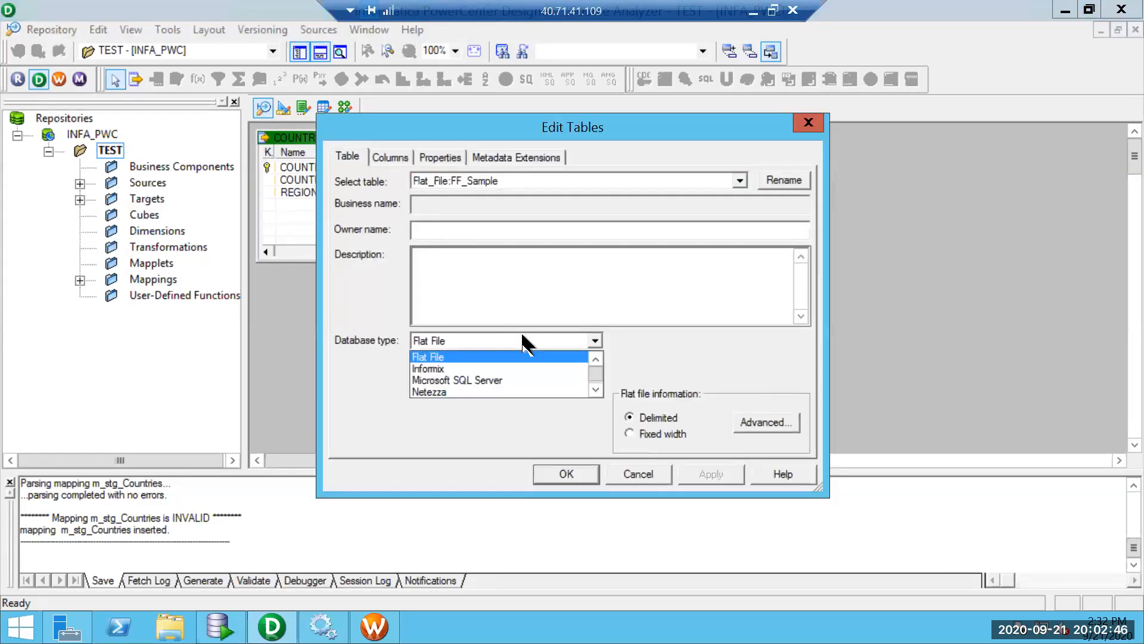
click(595, 358)
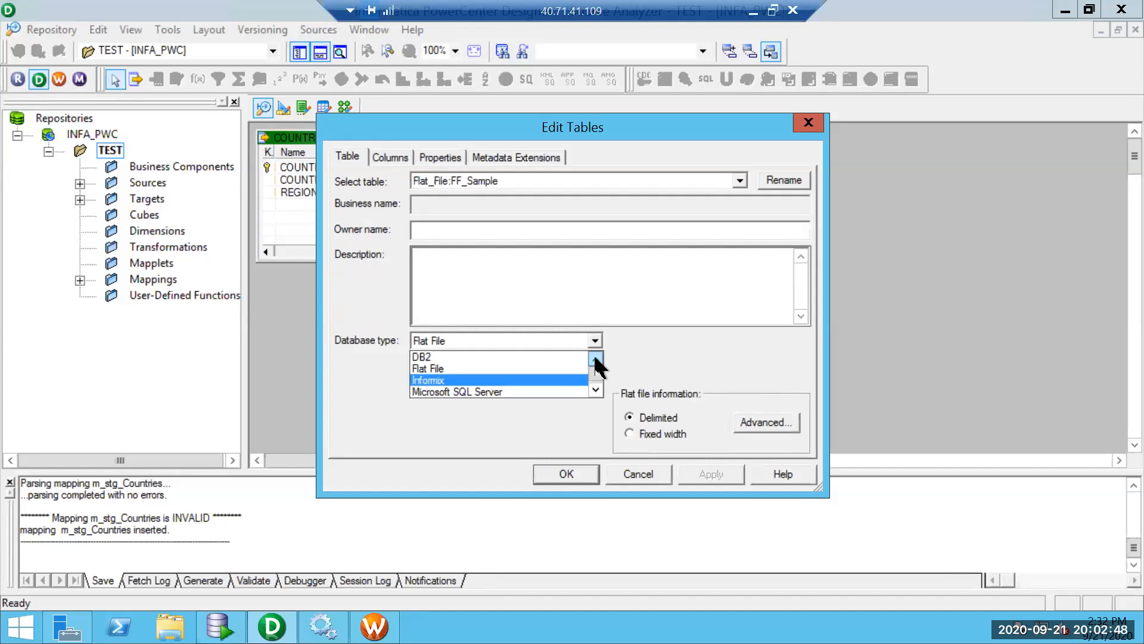
click(596, 389)
click(596, 389)
click(597, 386)
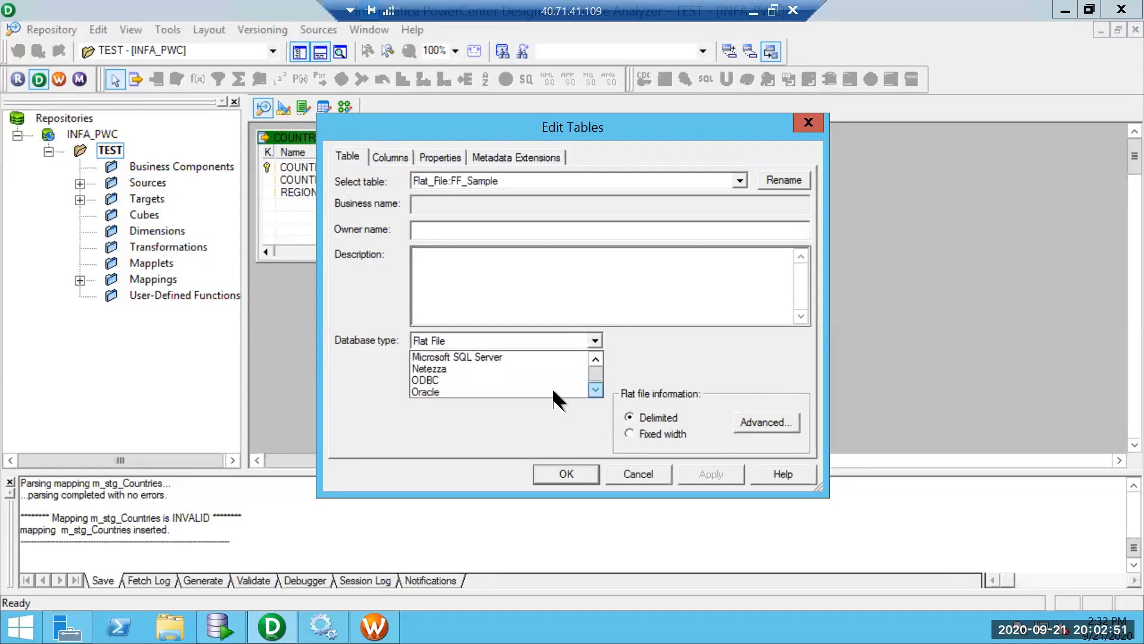
click(444, 391)
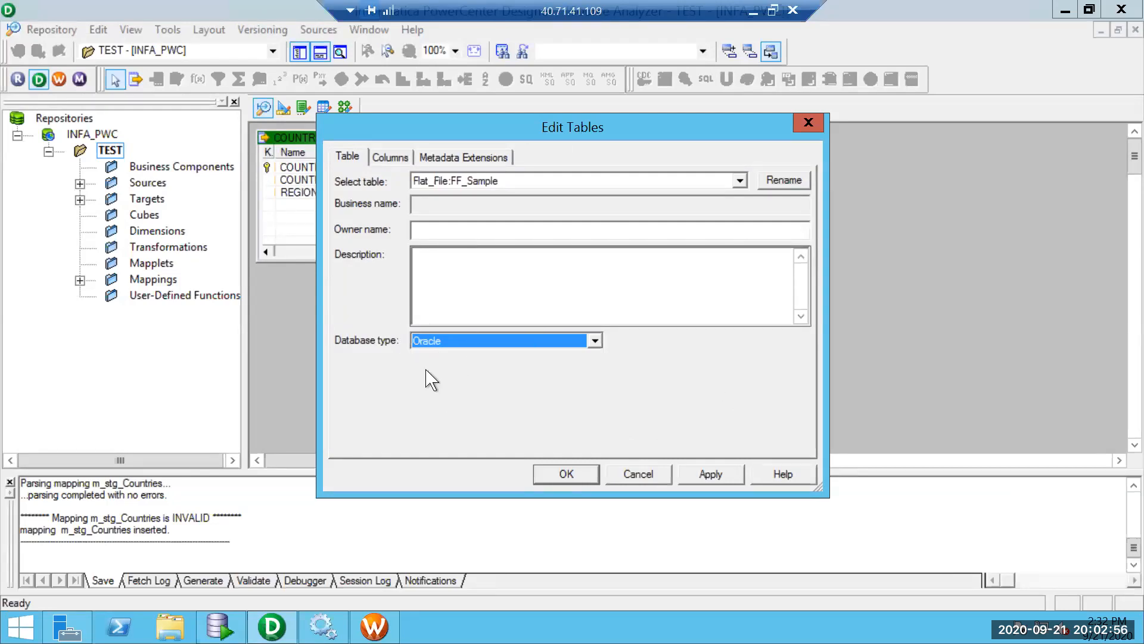
click(784, 179)
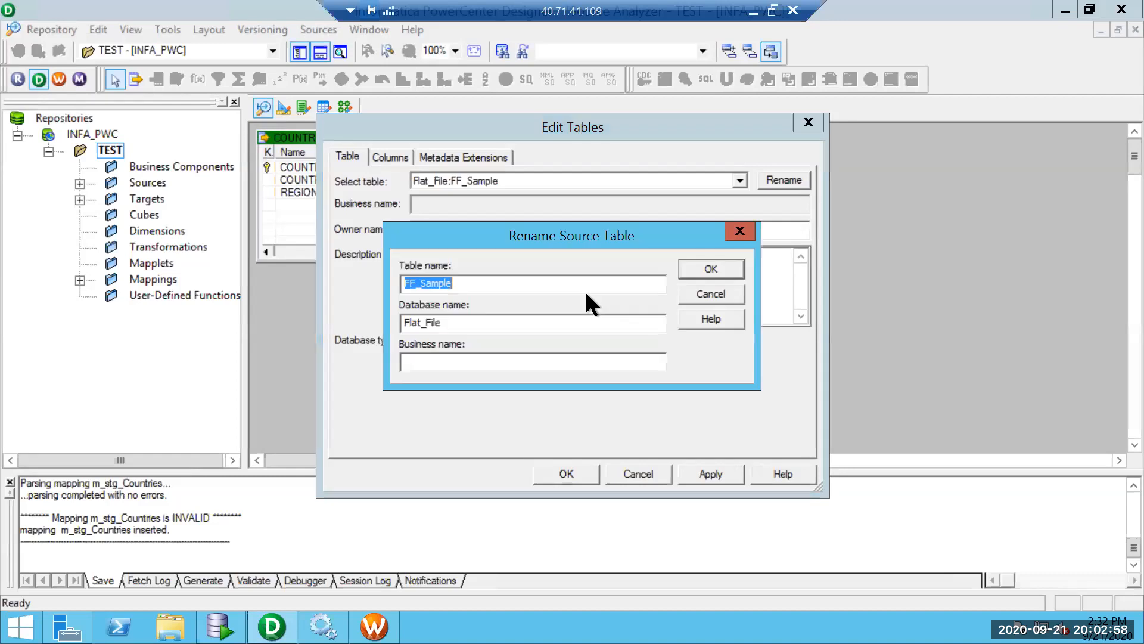
key(BackSpace)
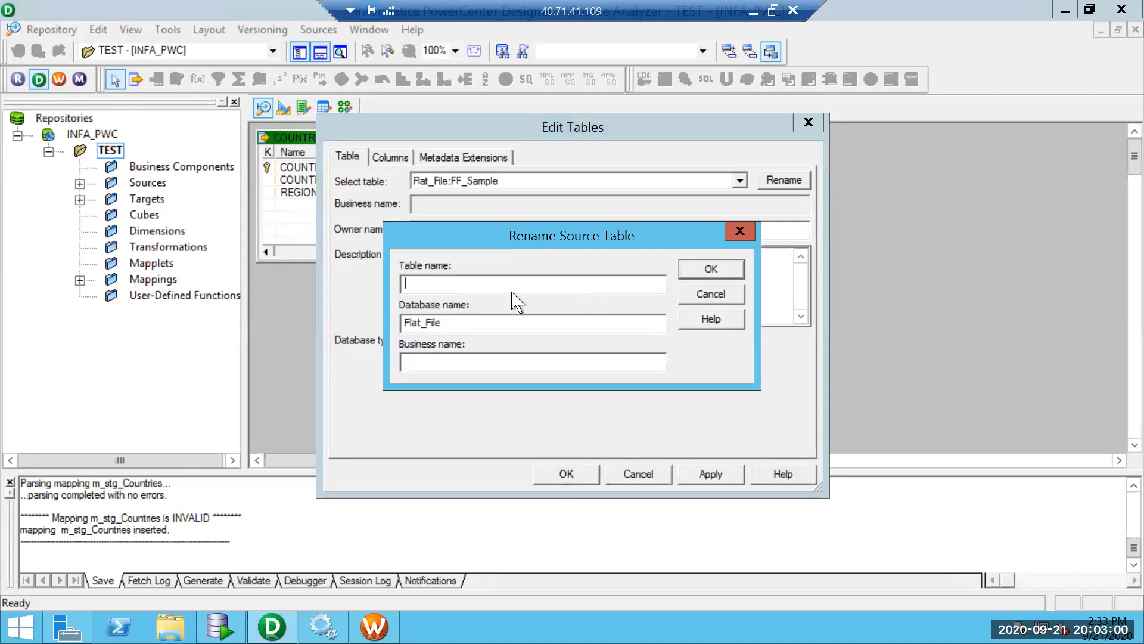
text(Employee)
key(Tab)
key(BackSpace)
text(INFA)
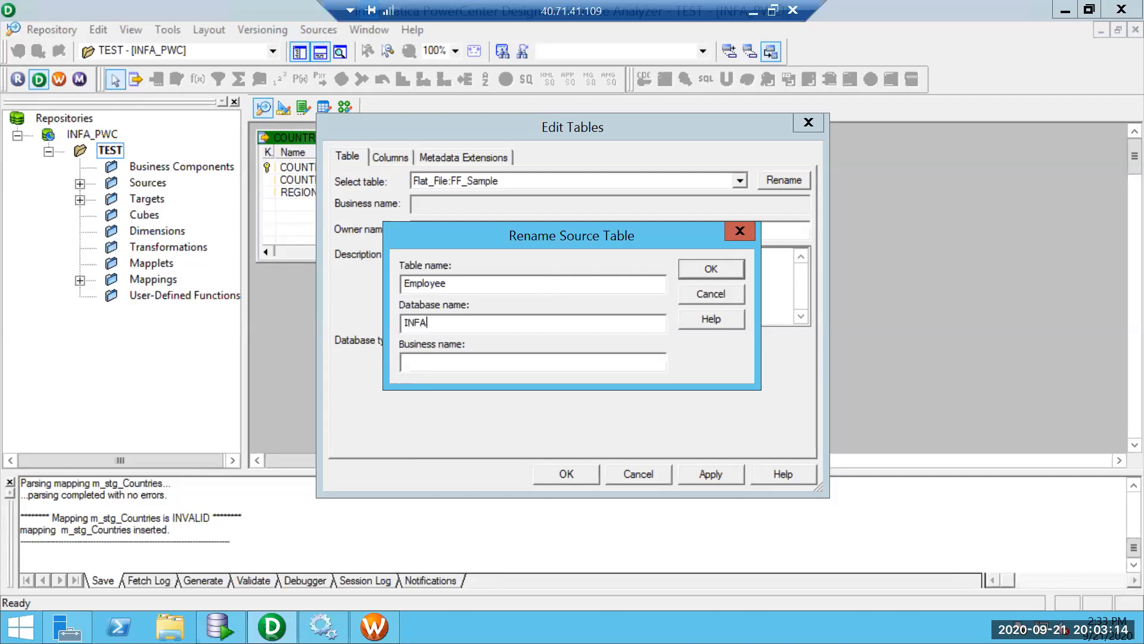
text(_ORCL)
click(692, 298)
click(647, 474)
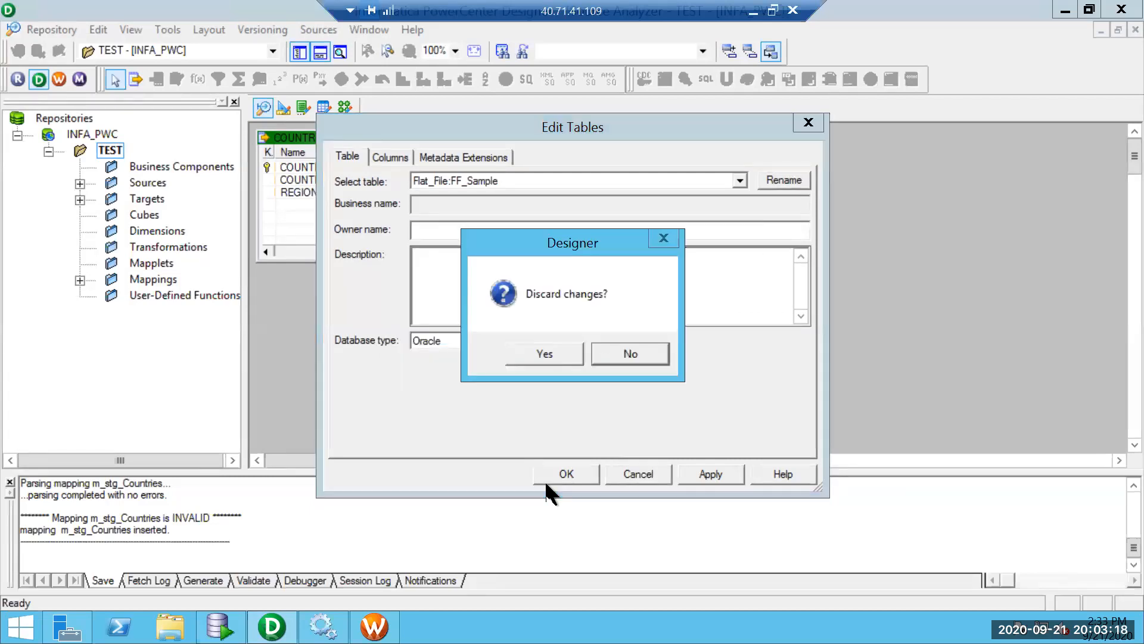
click(543, 355)
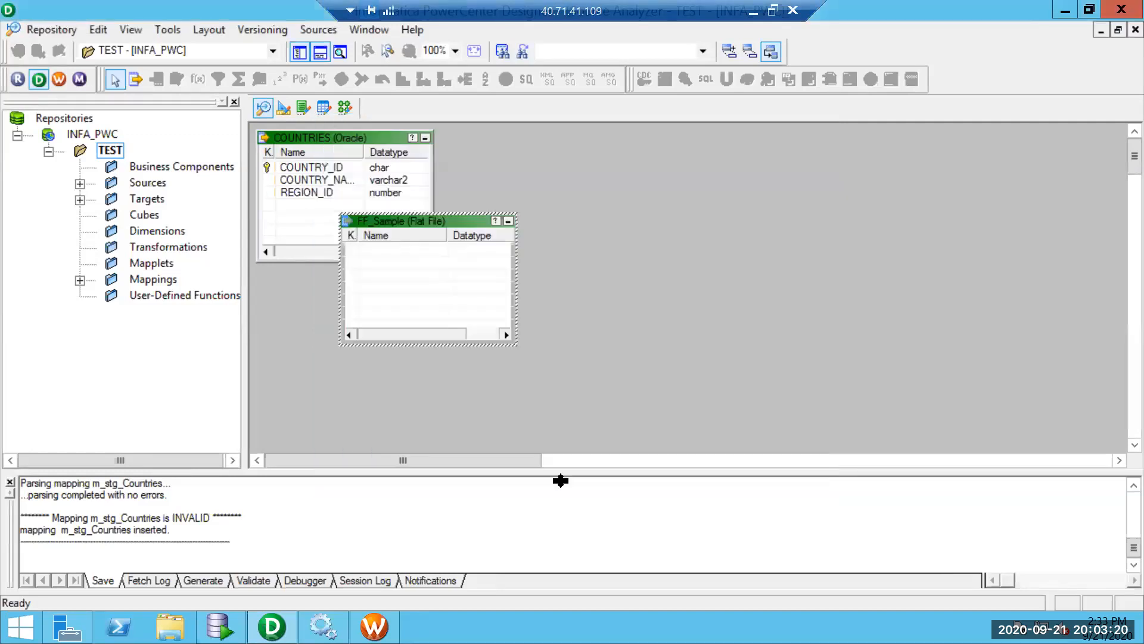
Reopen FF_Sample, set it to Oracle and rename it Employee with database INFA_ORCL.
click(78, 184)
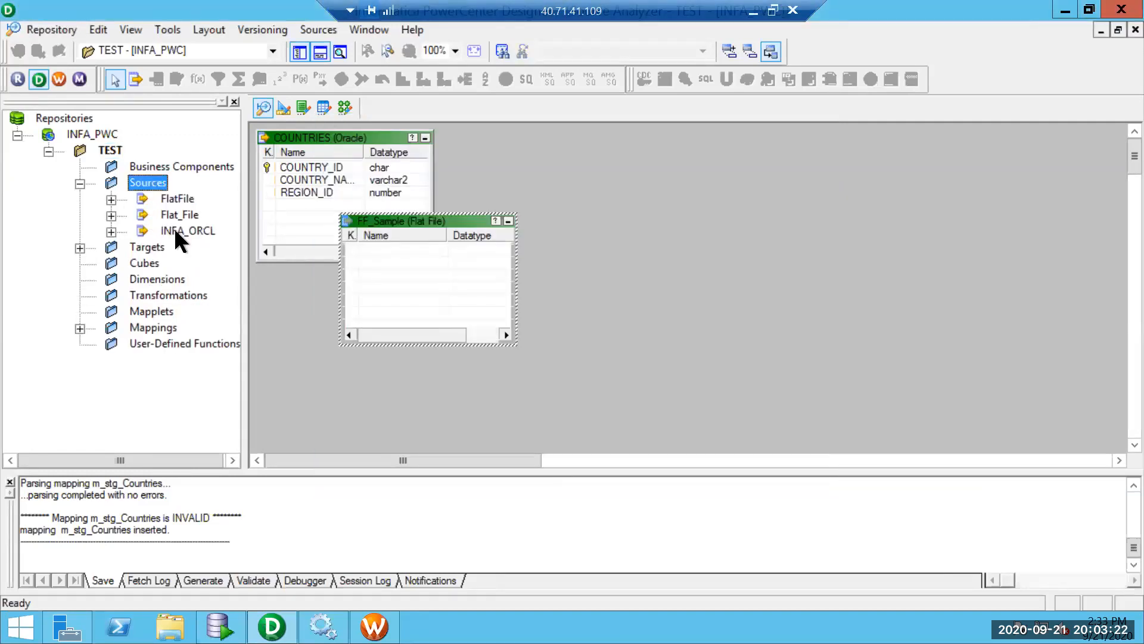
double_click(395, 237)
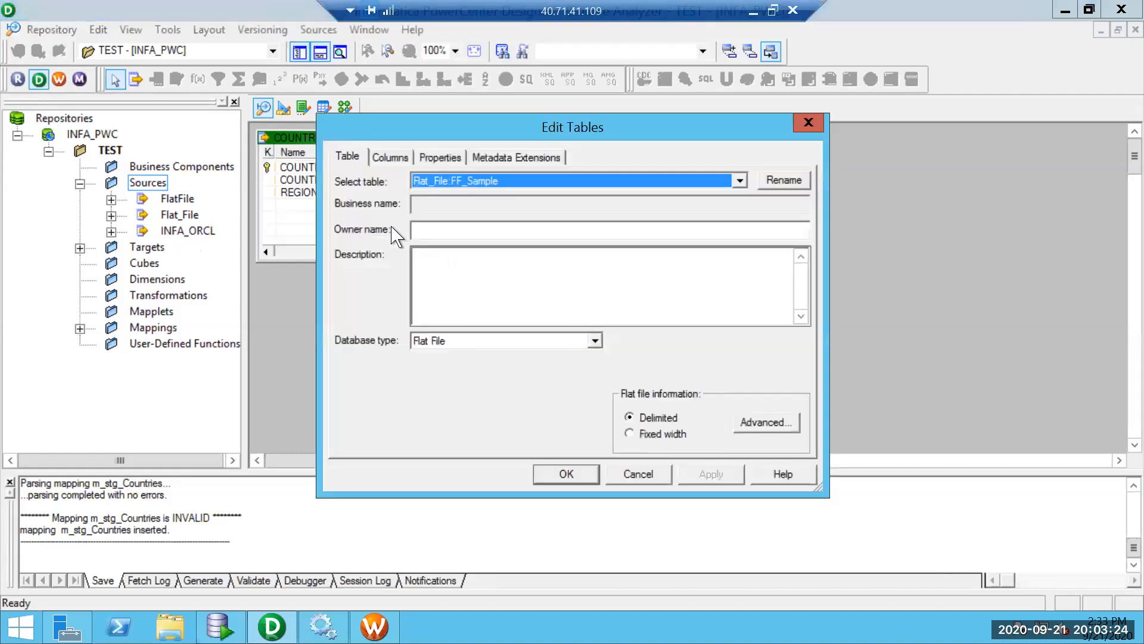
click(598, 340)
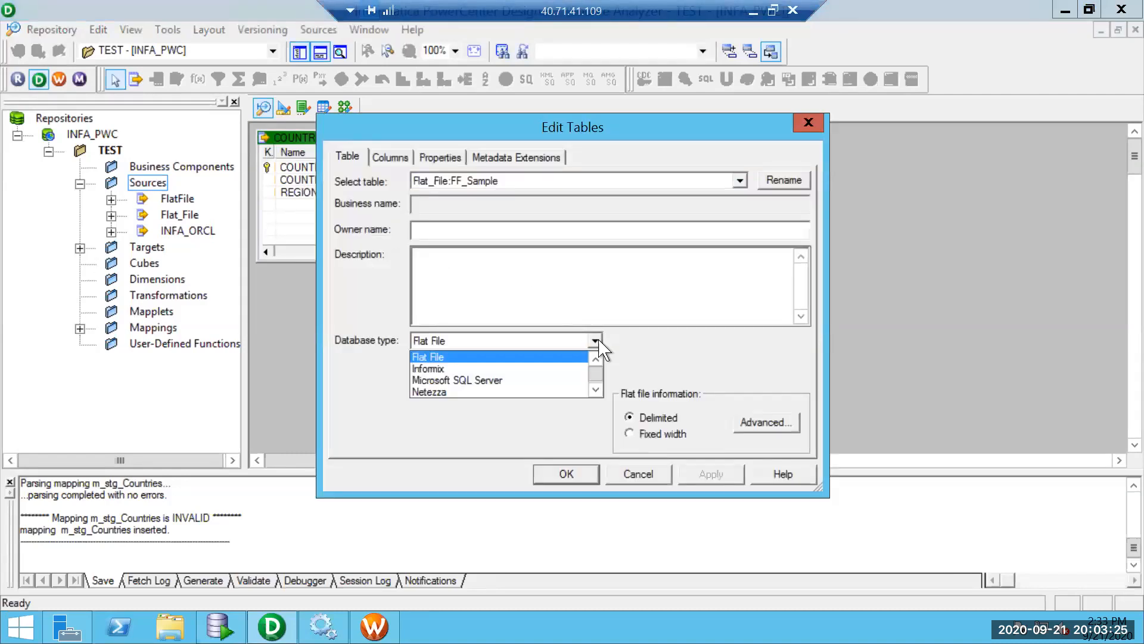
click(595, 391)
click(595, 391)
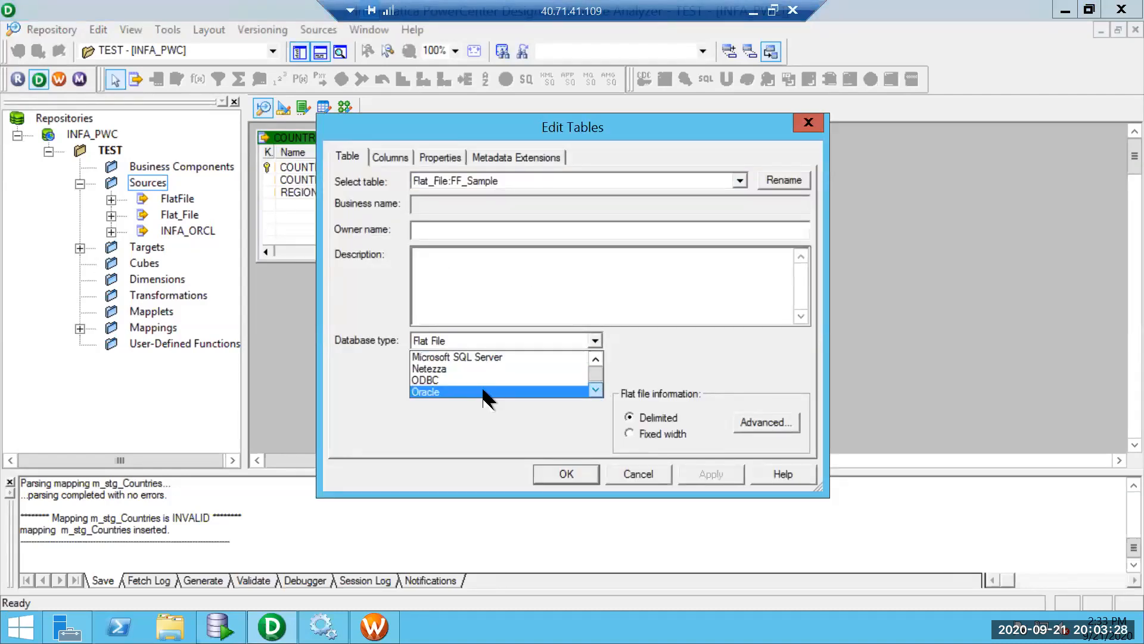
click(485, 391)
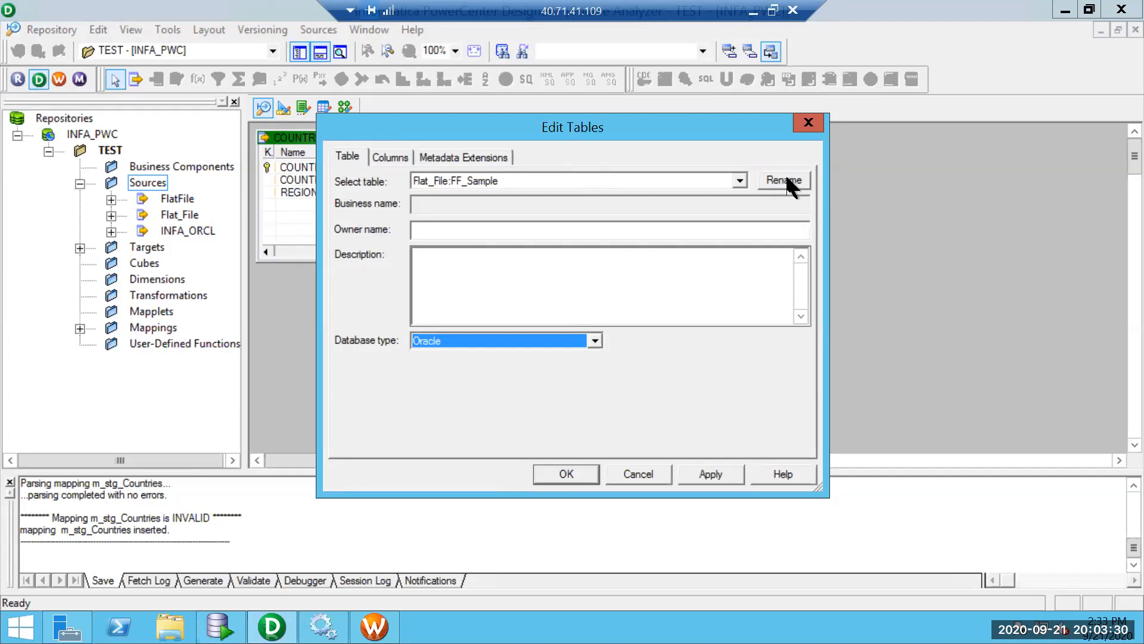
click(784, 177)
text(Employee)
key(Tab)
key(BackSpace)
text(INFA_ORCL)
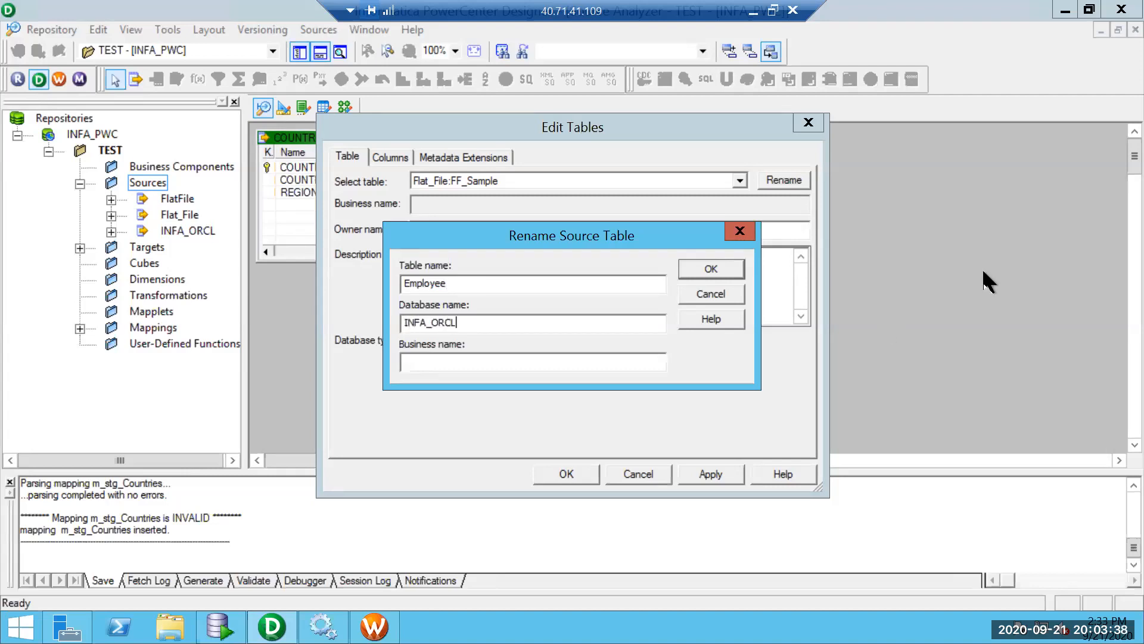
click(719, 262)
Add a single number column EMPID to Employee and close the table properties.
click(391, 158)
click(651, 201)
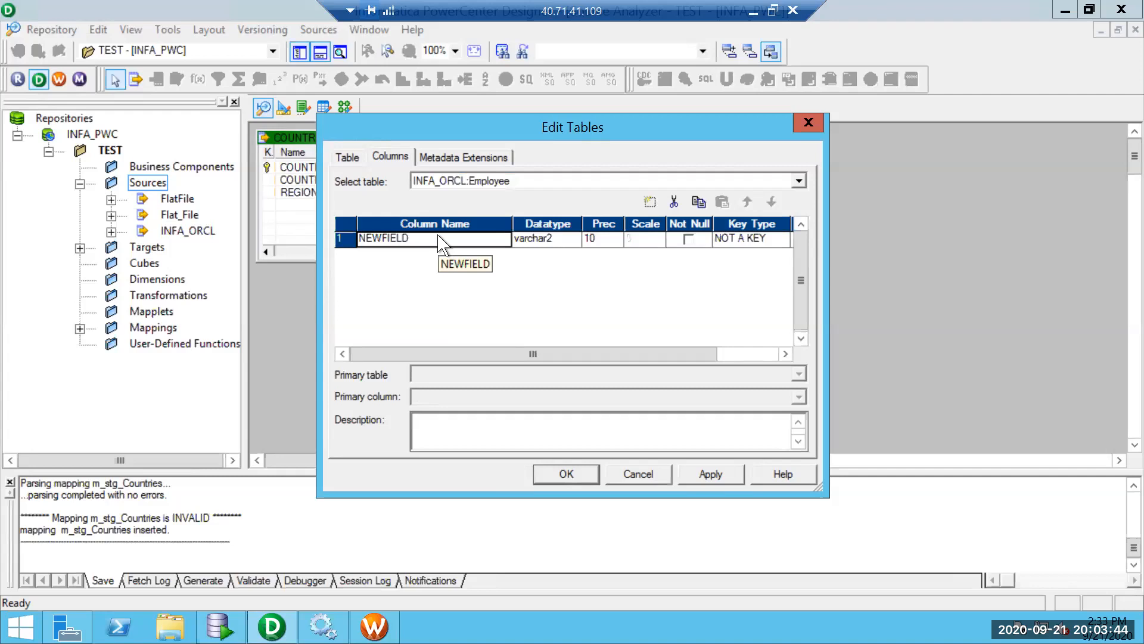
text(Empig)
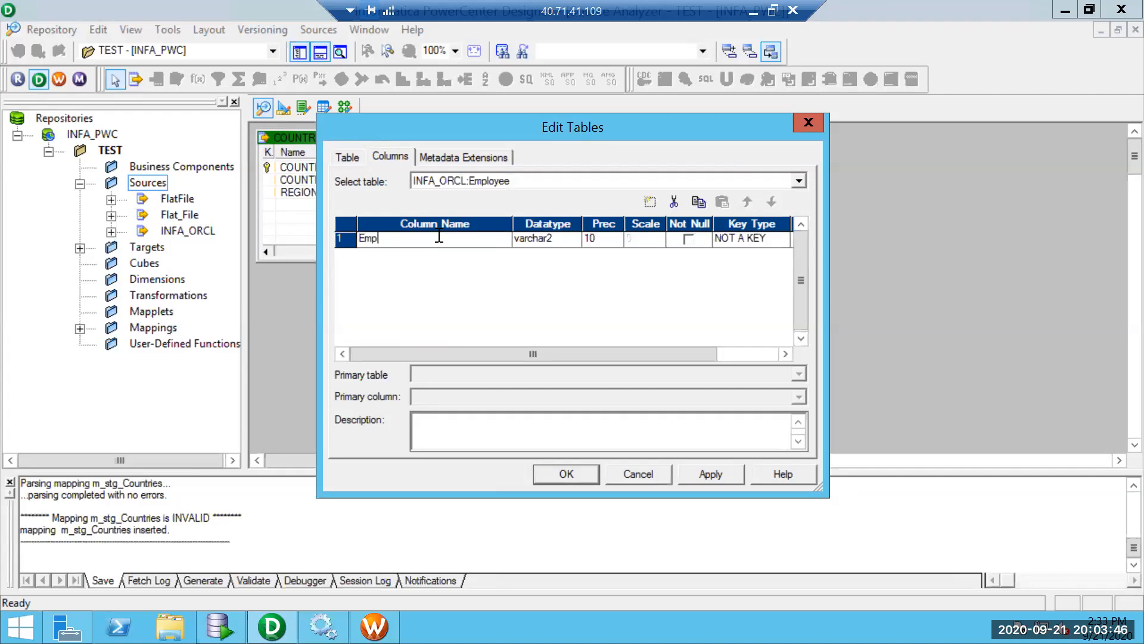
text(MPID)
click(546, 238)
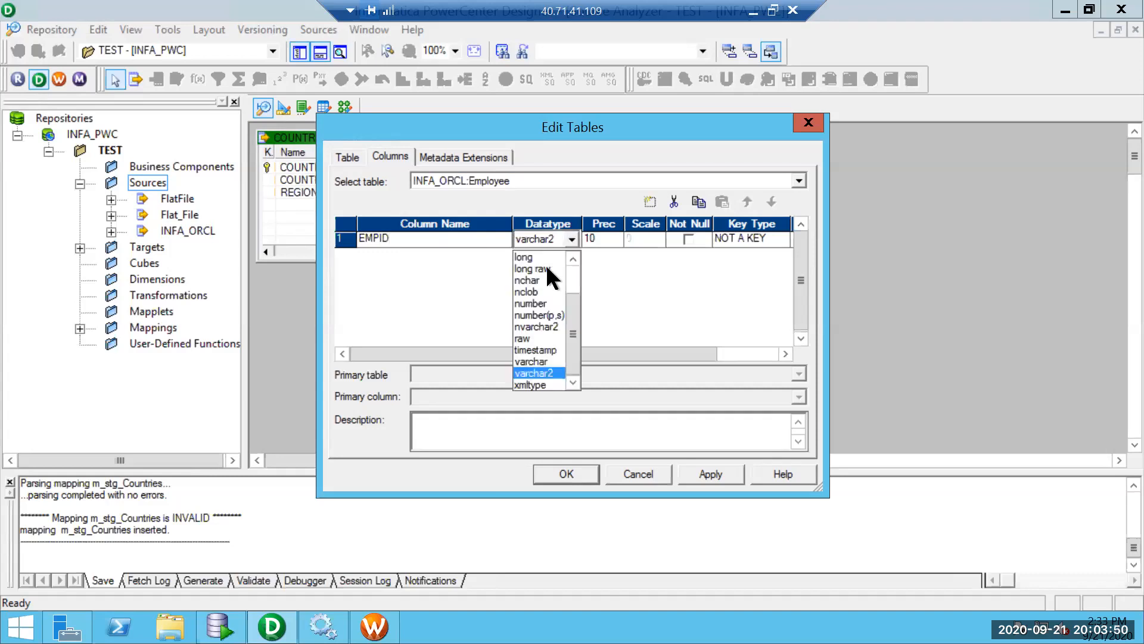
drag(570, 301, 569, 272)
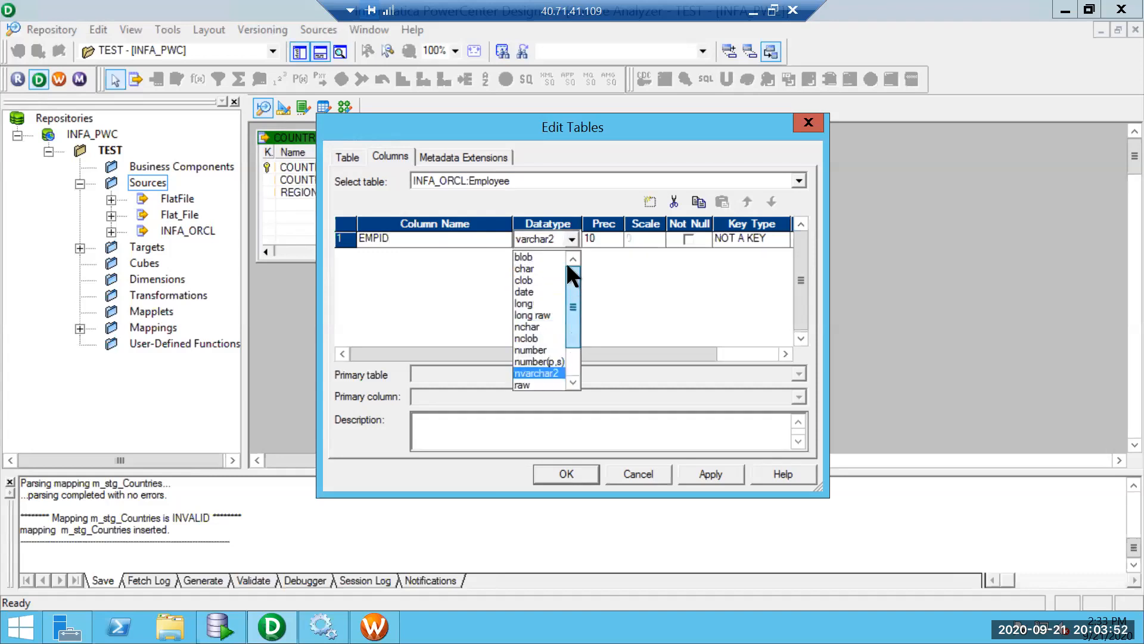
click(535, 350)
click(708, 473)
click(577, 479)
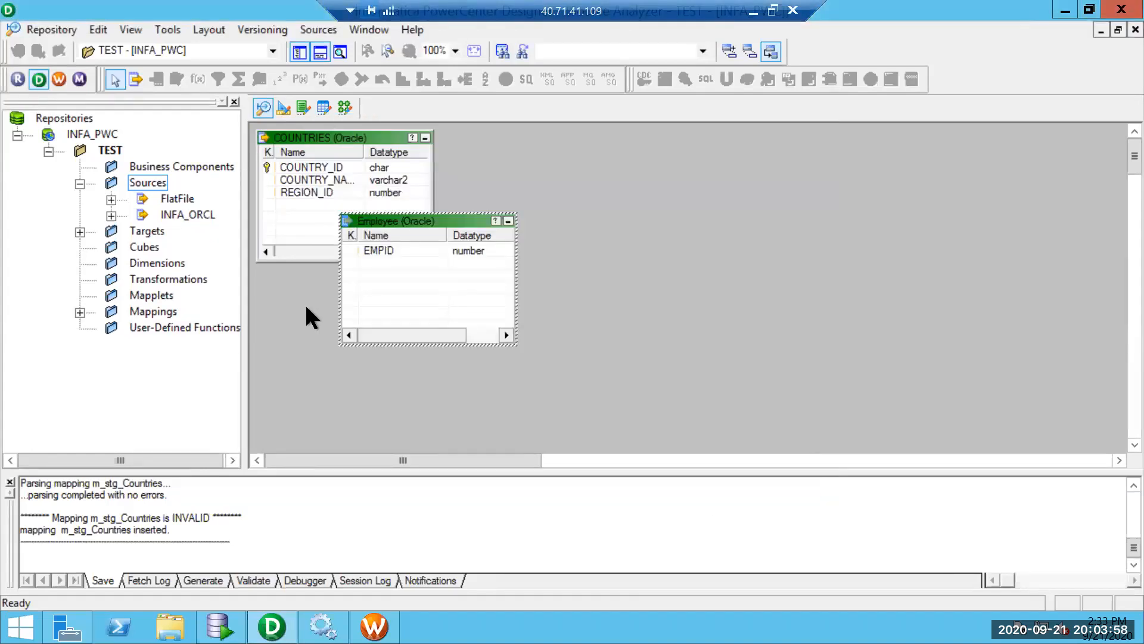
Save the Employee source and locate it under INFA_ORCL in the repository tree.
key(ctrl+s)
click(111, 214)
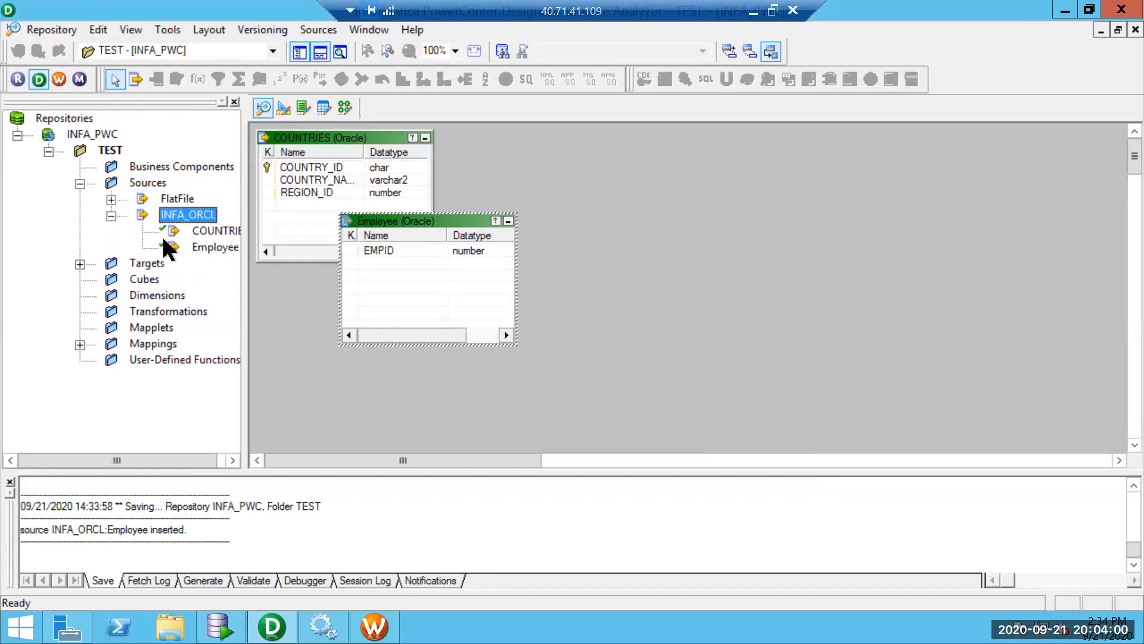
click(205, 248)
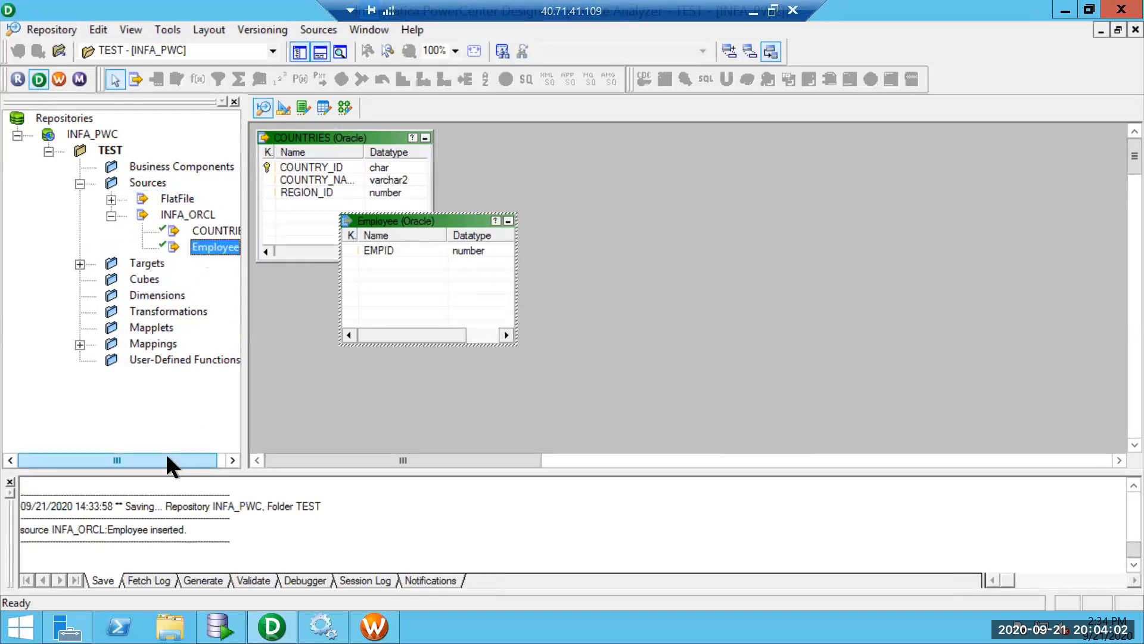
drag(205, 465, 214, 465)
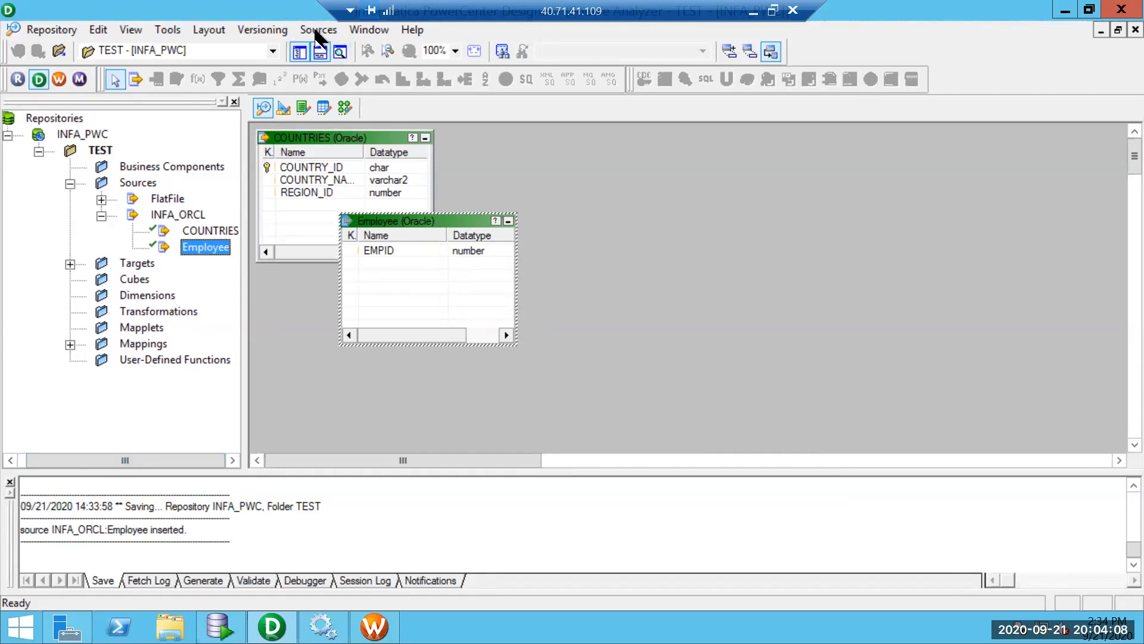
Look through the Source Analyzer and Target Designer menus, then show the m_stg_Countries mapping.
click(317, 31)
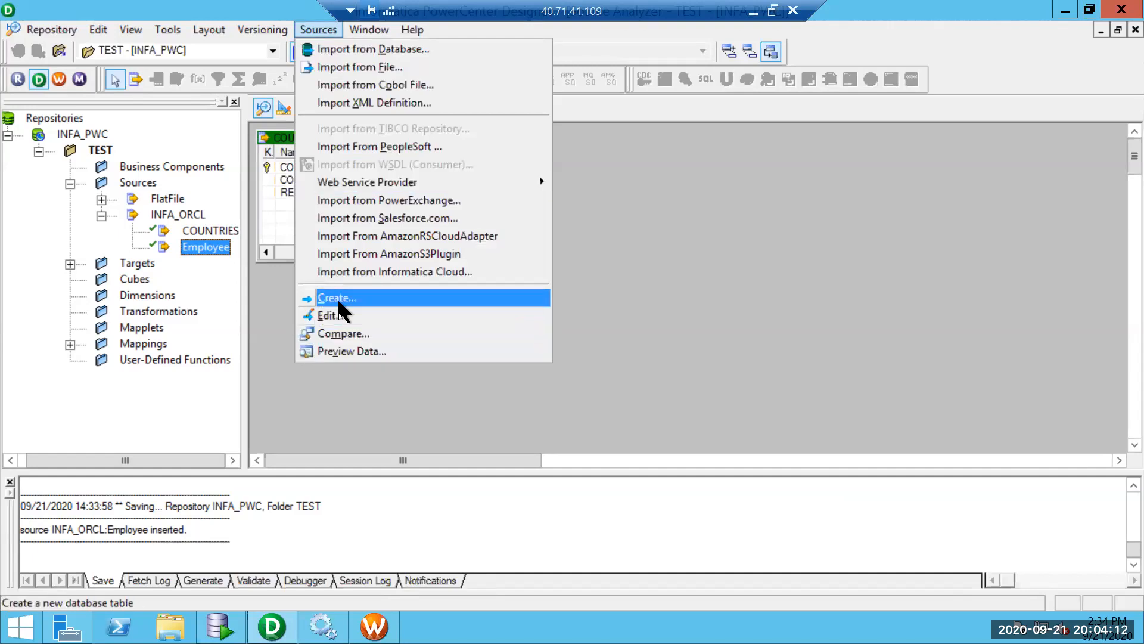
click(632, 311)
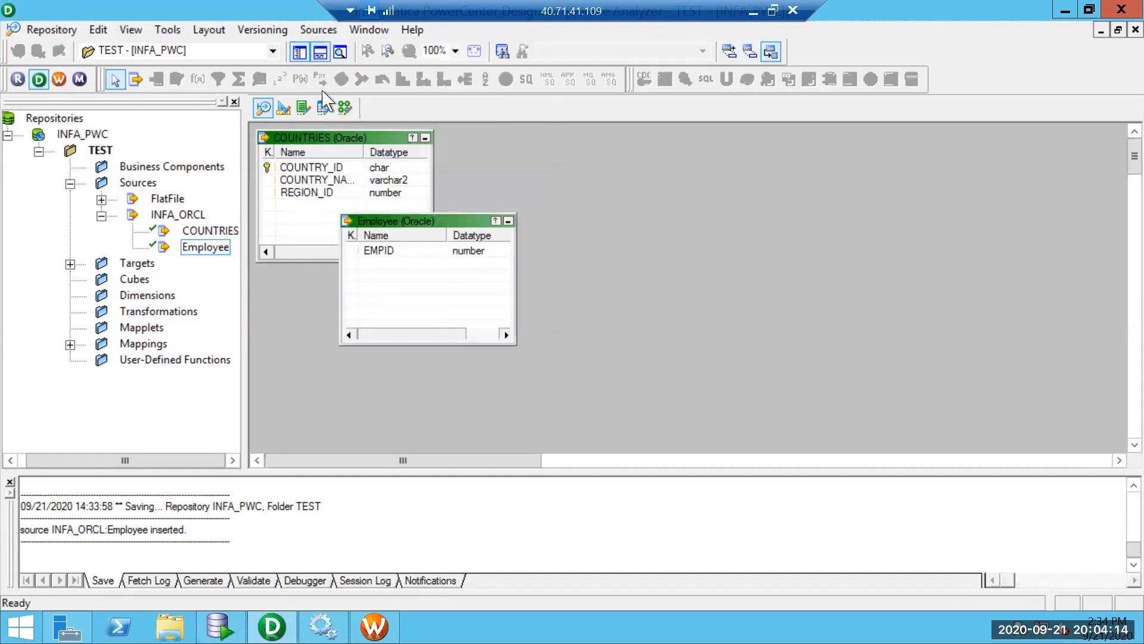
click(280, 104)
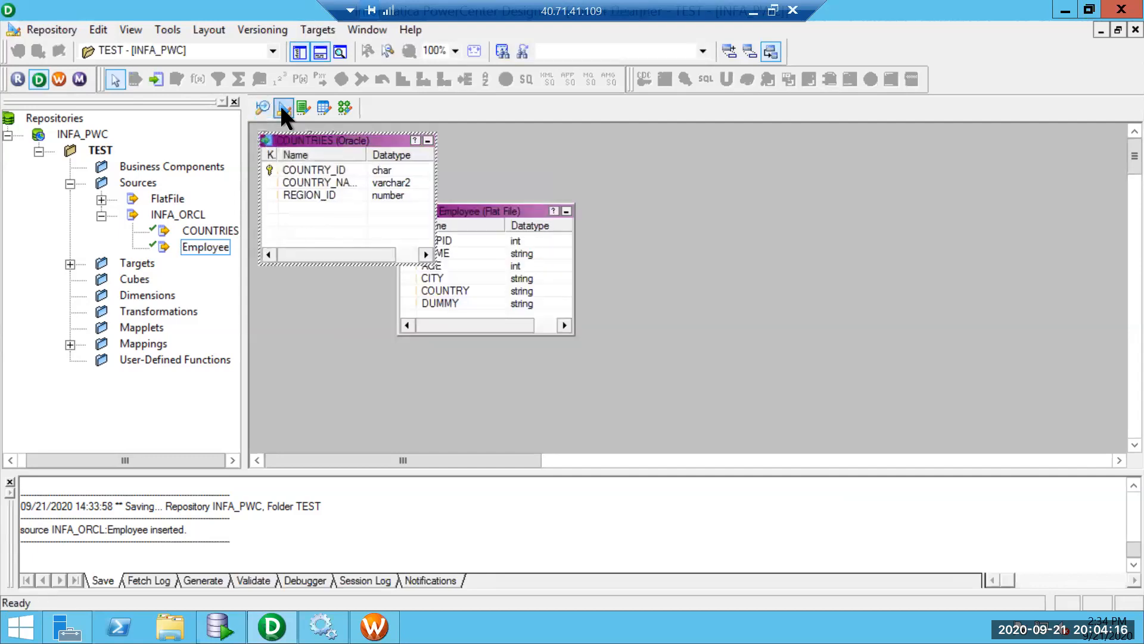
click(317, 30)
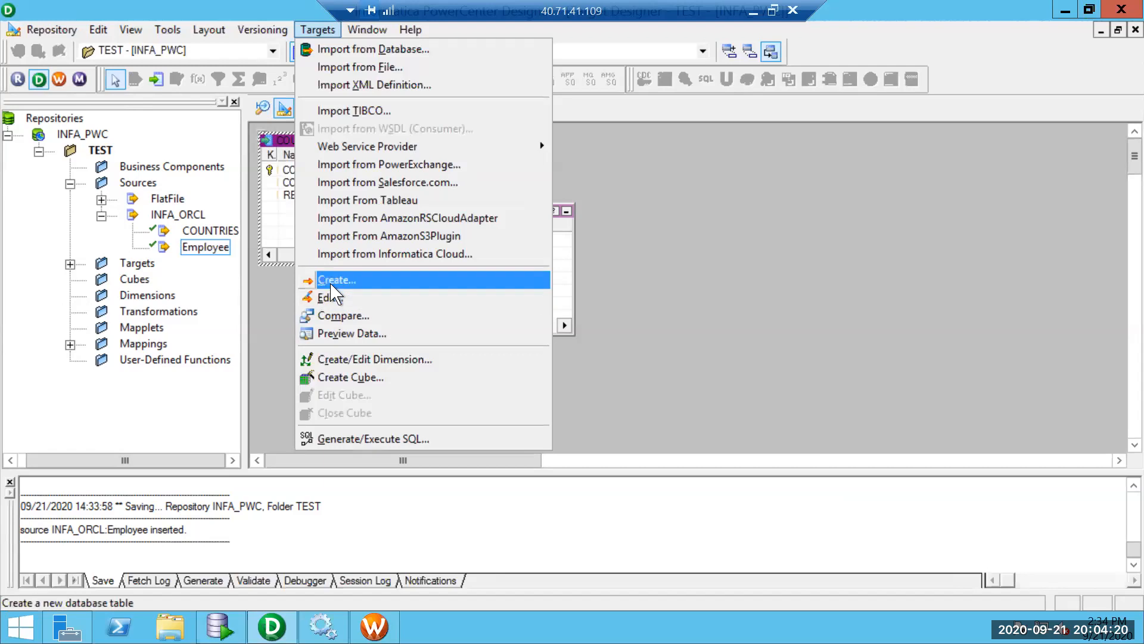
click(676, 216)
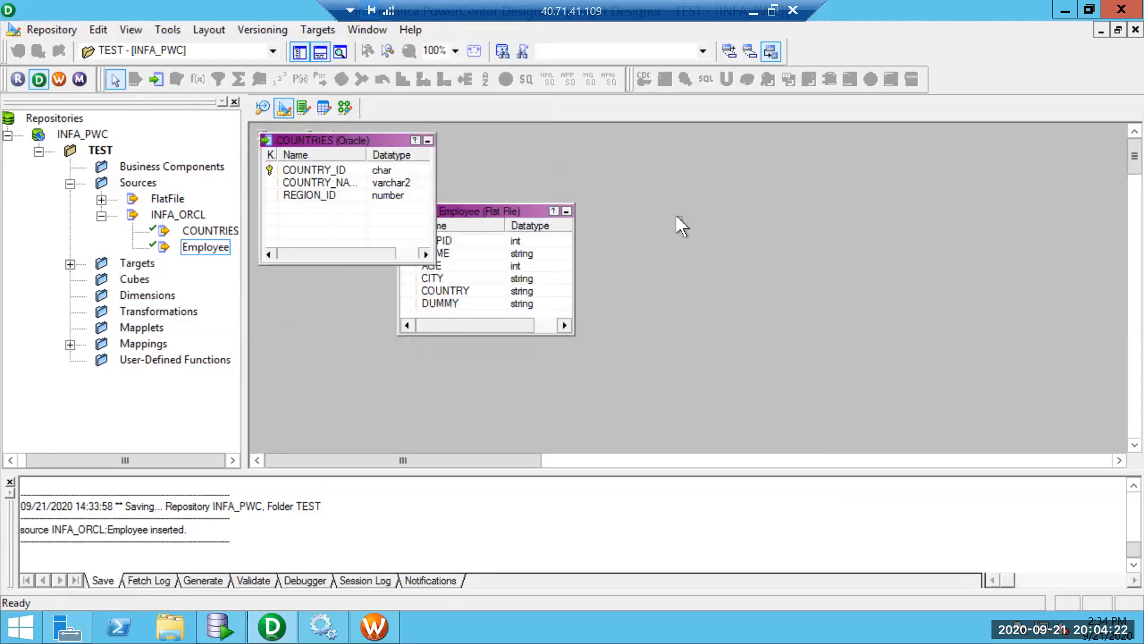
click(267, 100)
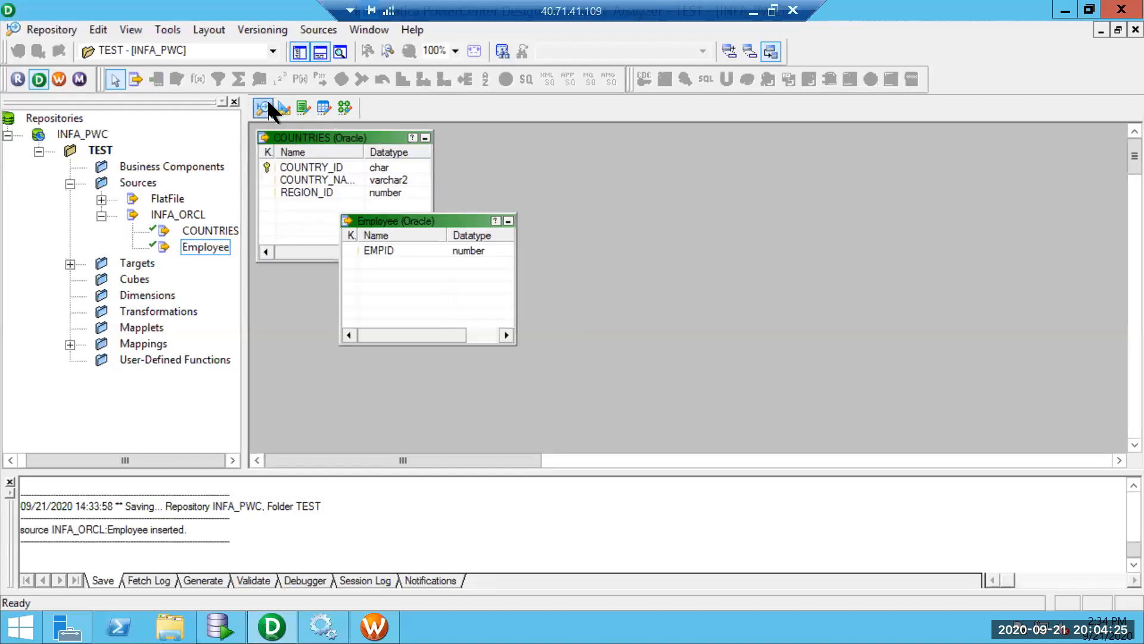
click(312, 29)
click(738, 267)
click(284, 106)
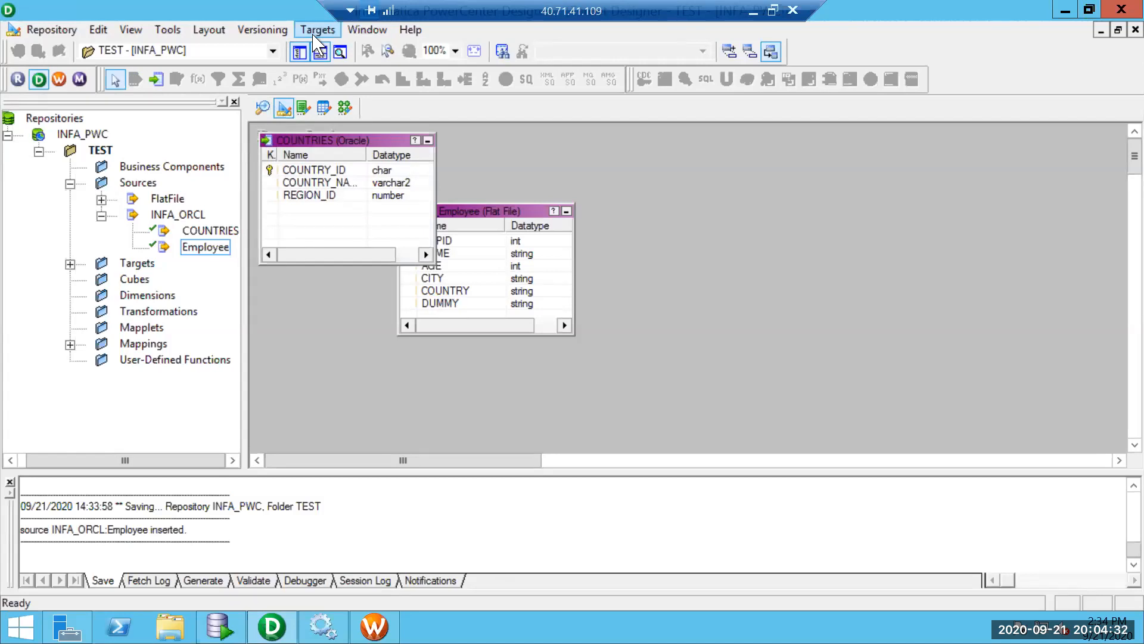
click(346, 106)
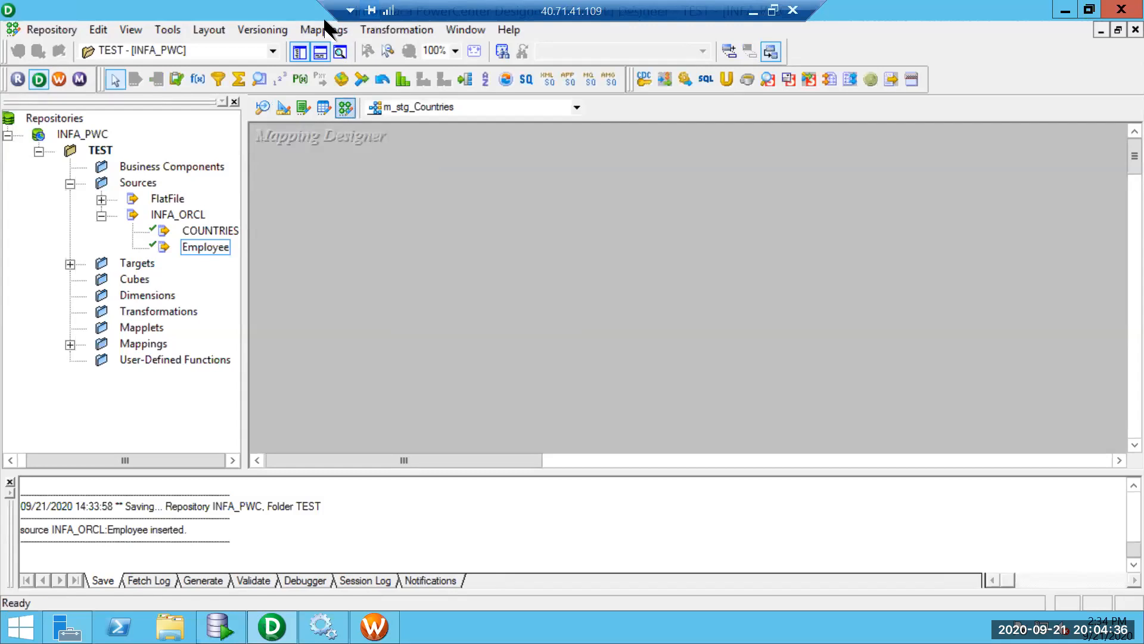
Place the COUNTRIES source in the mapping and arrange it beside SQ_COUNTRIES.
click(325, 30)
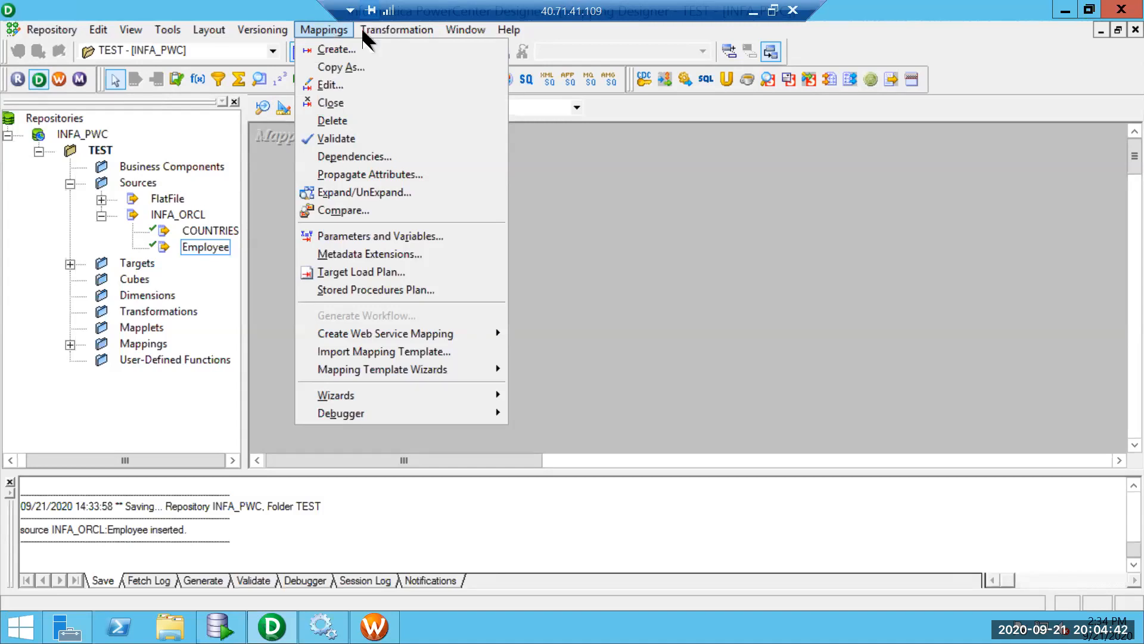
click(626, 176)
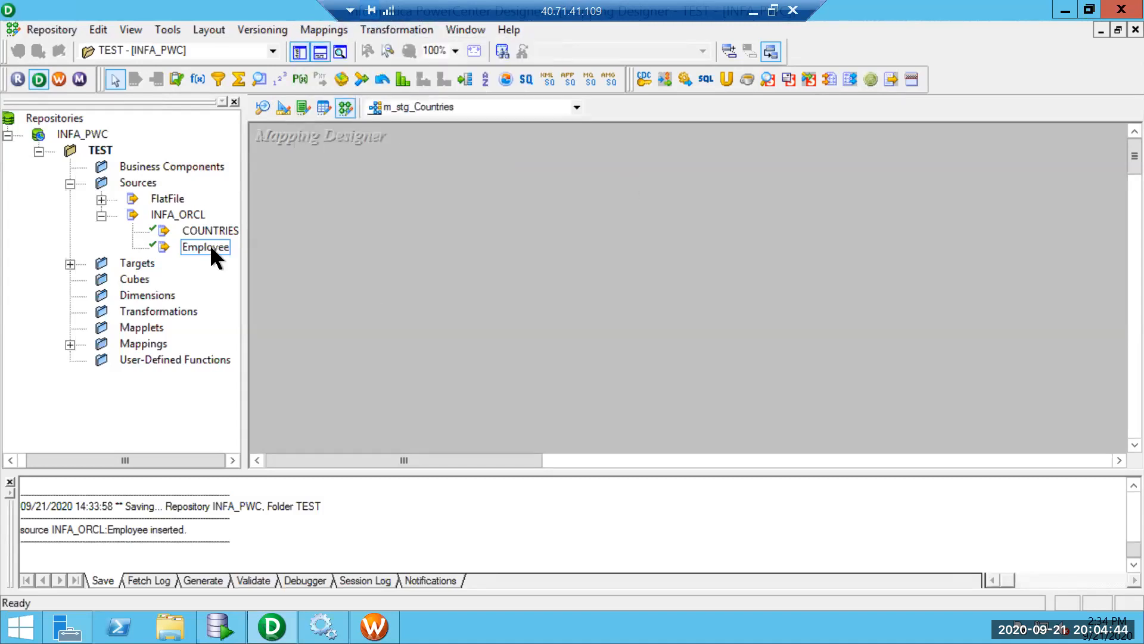
drag(212, 233, 318, 203)
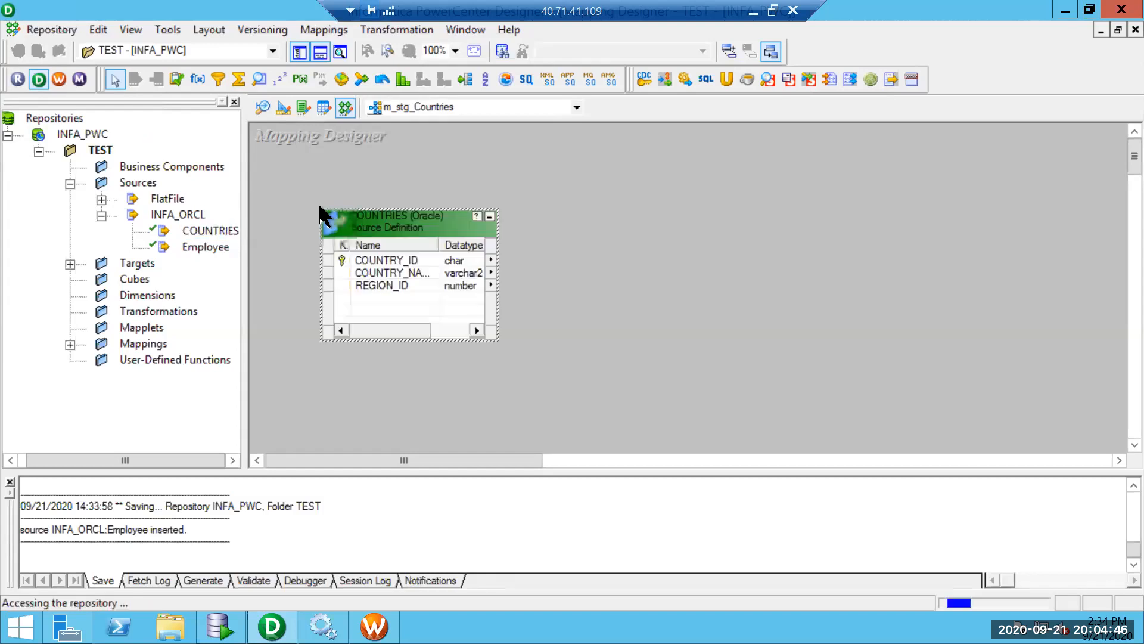
click(527, 311)
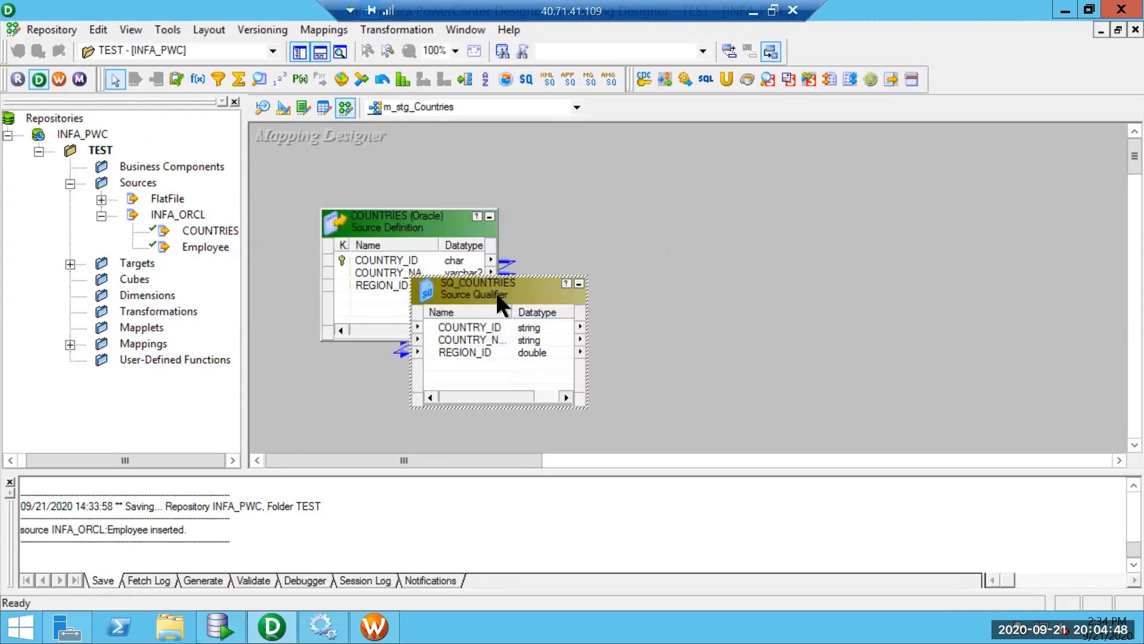
drag(666, 247, 686, 245)
drag(416, 229, 382, 242)
drag(650, 250, 608, 243)
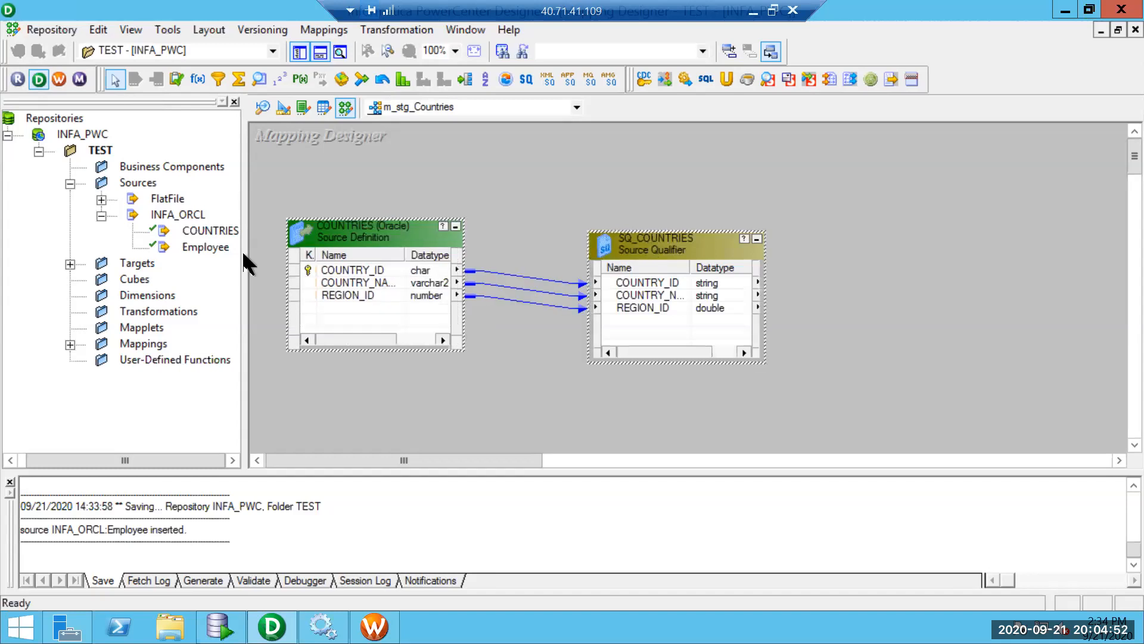
Add the COUNTRIES target, link all three SQ_COUNTRIES ports to COUNTRIES1, and save.
click(71, 264)
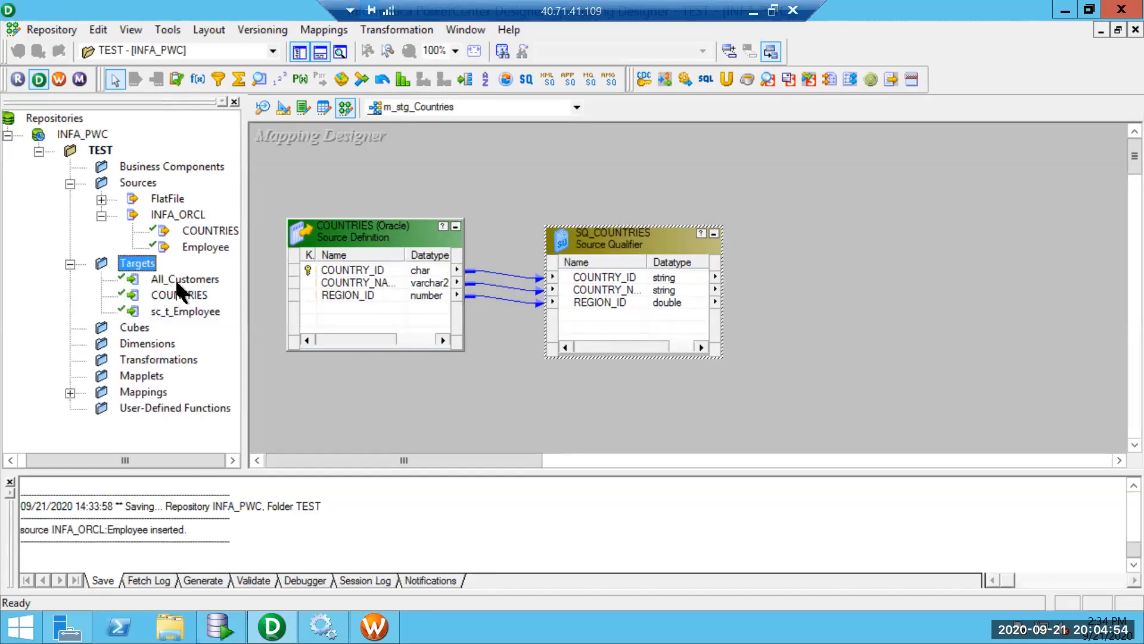
drag(183, 294, 847, 244)
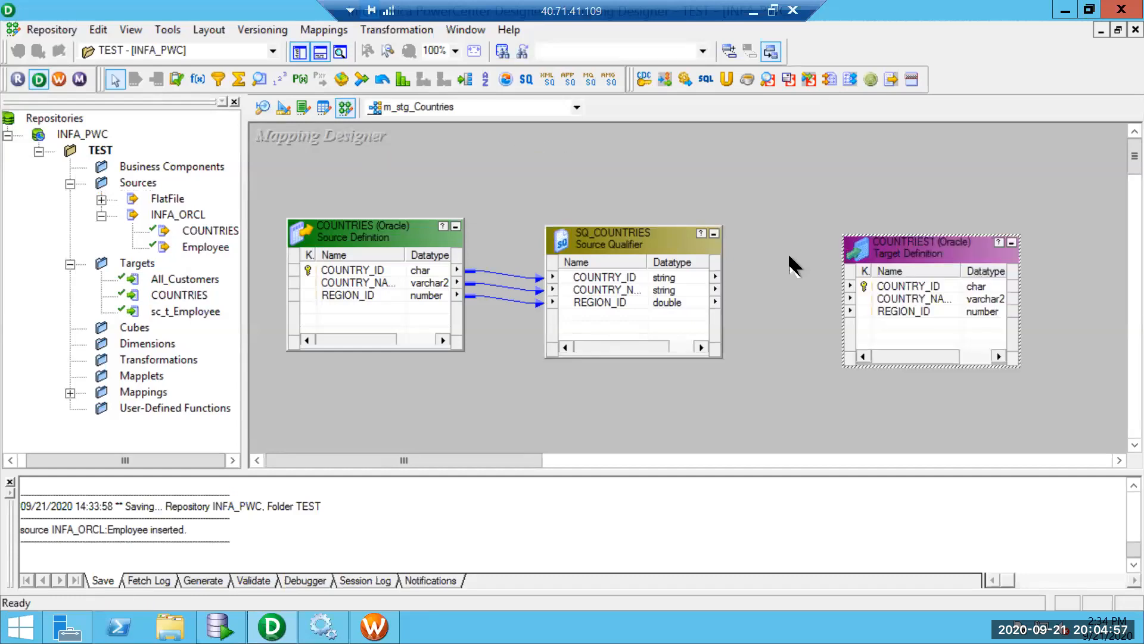
click(651, 279)
shift+click(651, 304)
drag(615, 282, 915, 286)
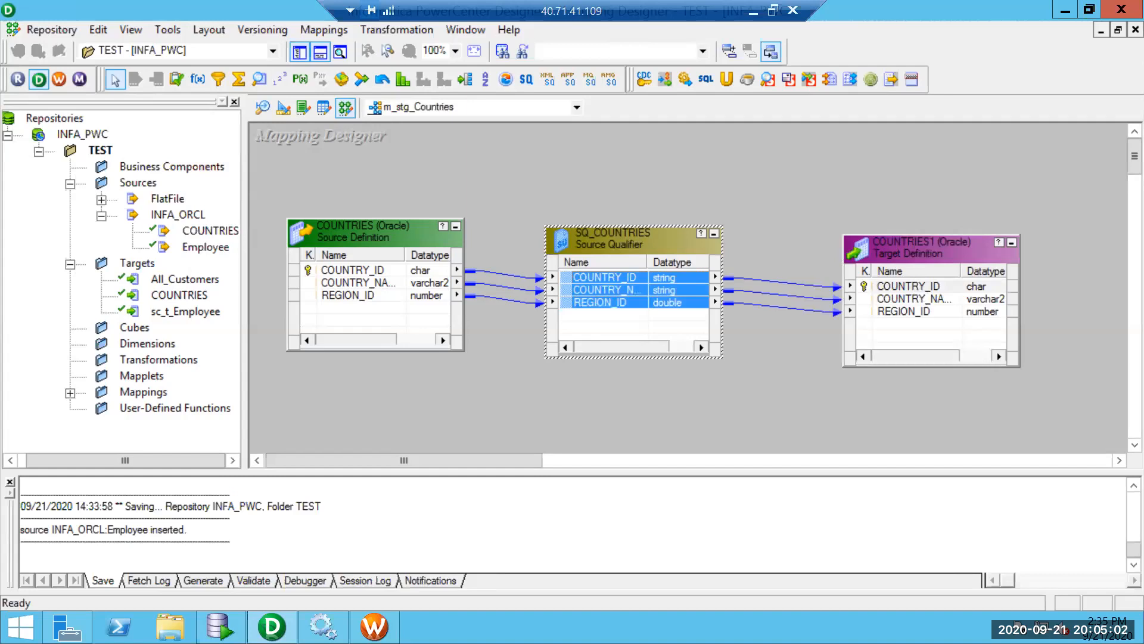
key(ctrl+s)
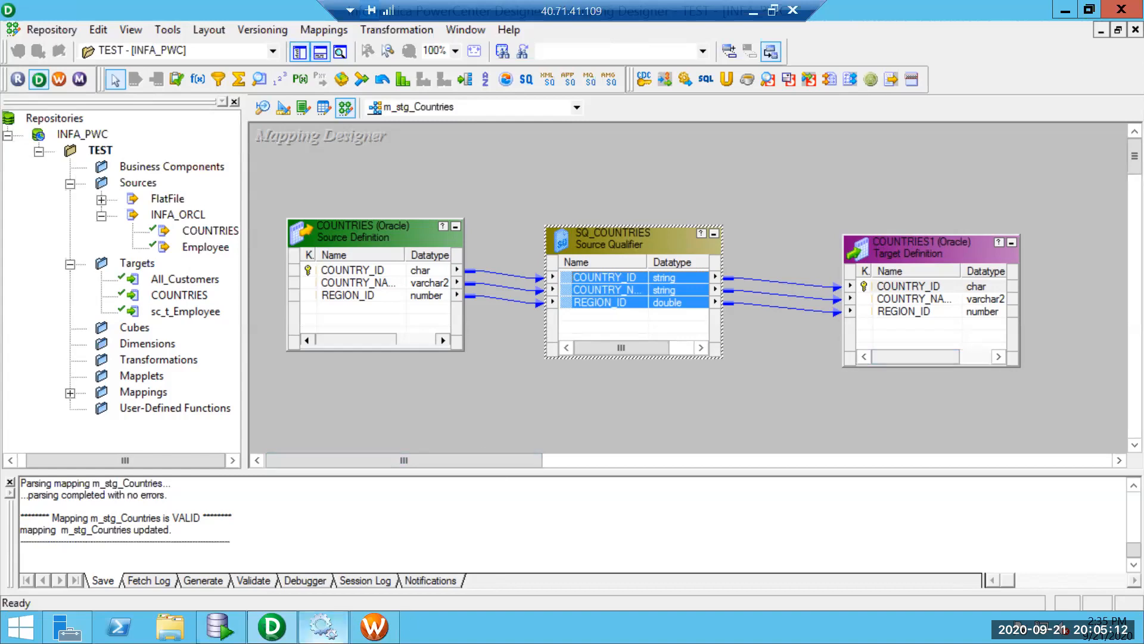
Create session s_m_stg_Countries from mapping m_stg_Countries and link it from Start.
click(374, 626)
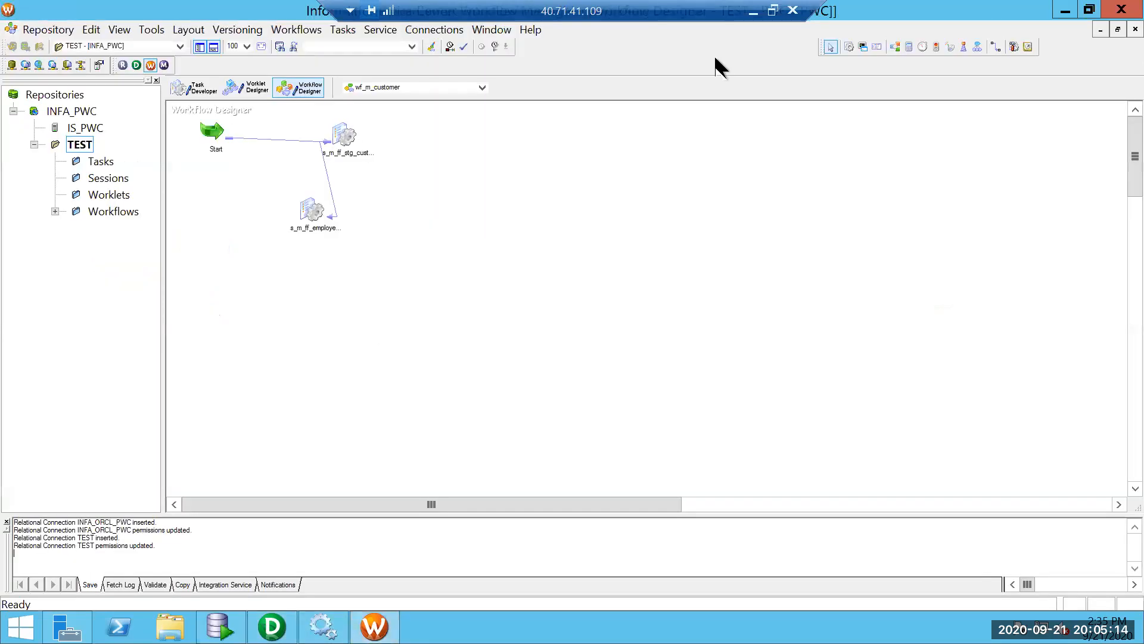
click(850, 47)
click(251, 277)
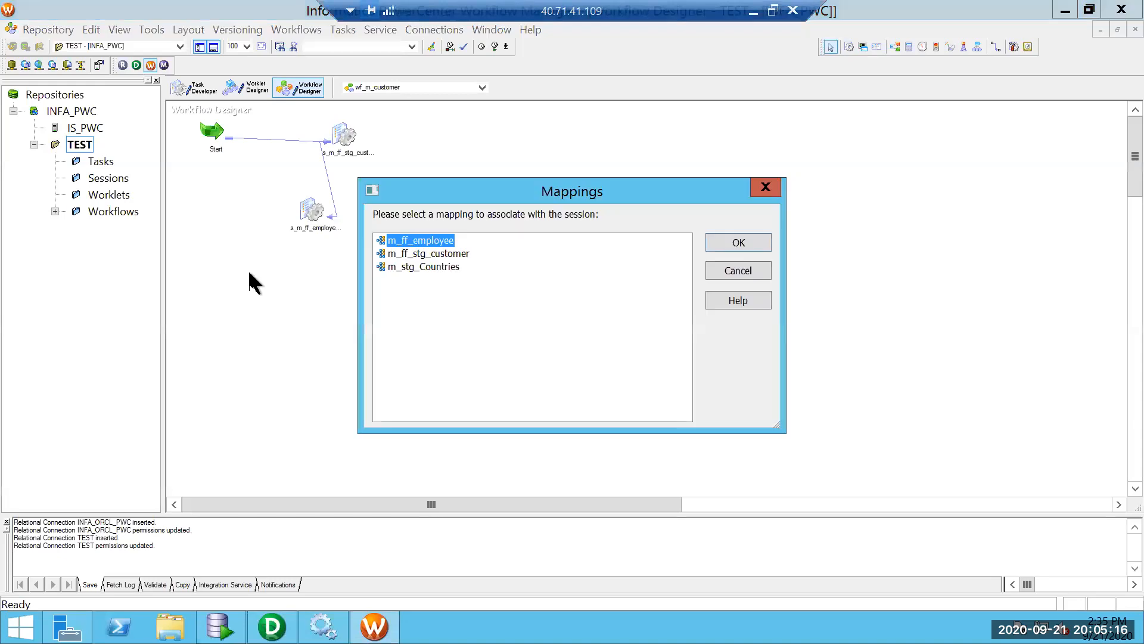
click(450, 268)
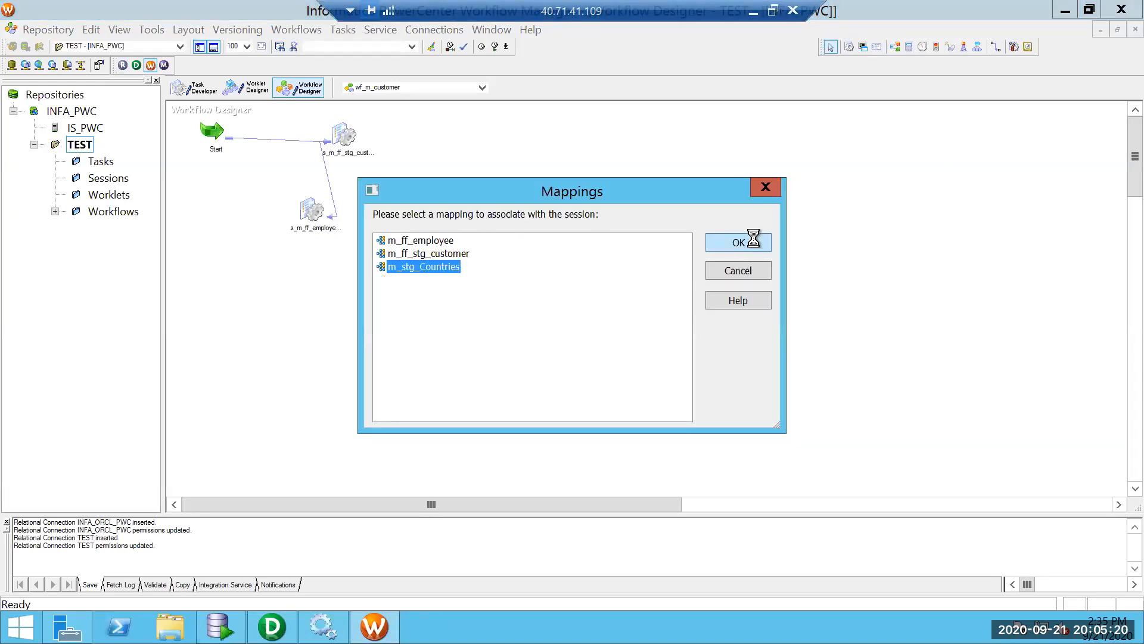
click(752, 242)
click(996, 46)
drag(213, 136, 273, 286)
Set the COUNTRIES1 target's relational connection to TEST in the session's Mapping connections.
double_click(274, 287)
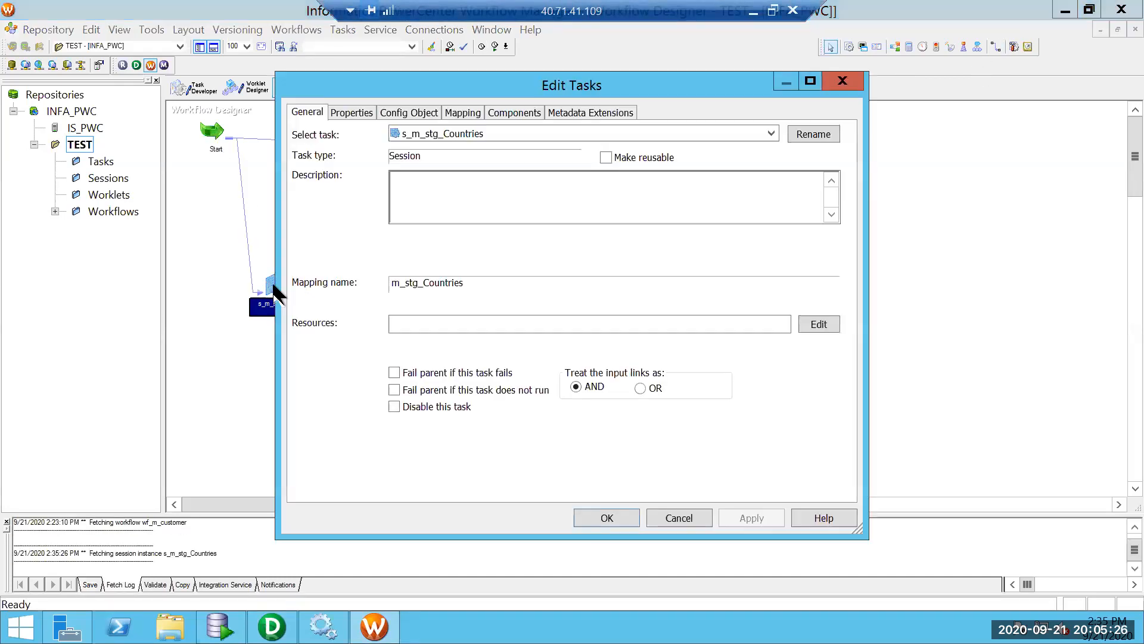
click(467, 112)
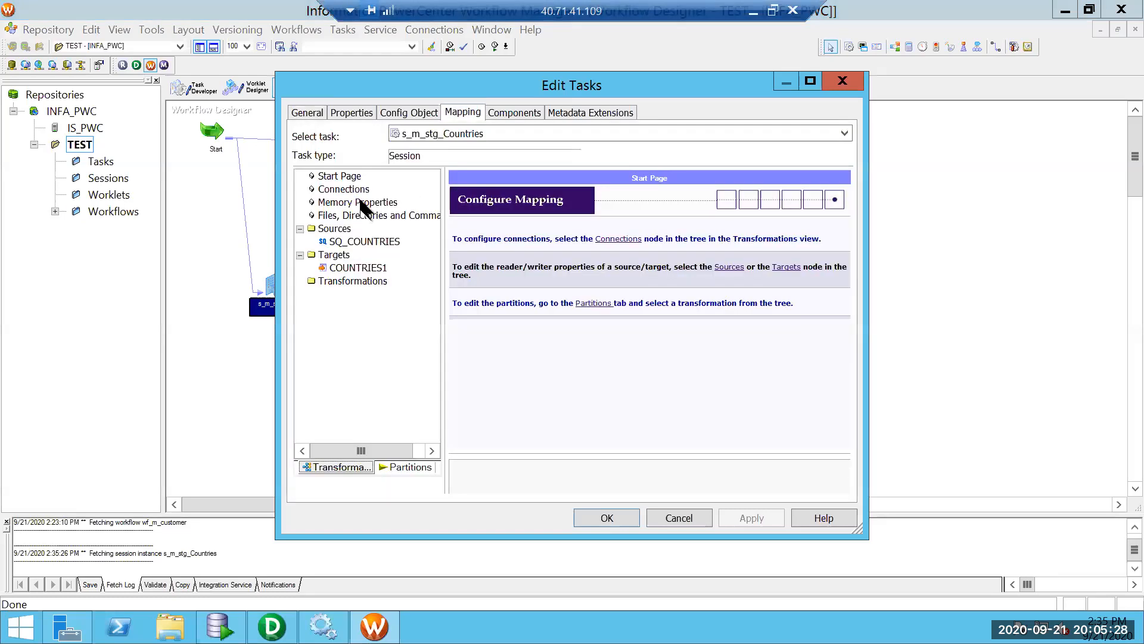
click(349, 190)
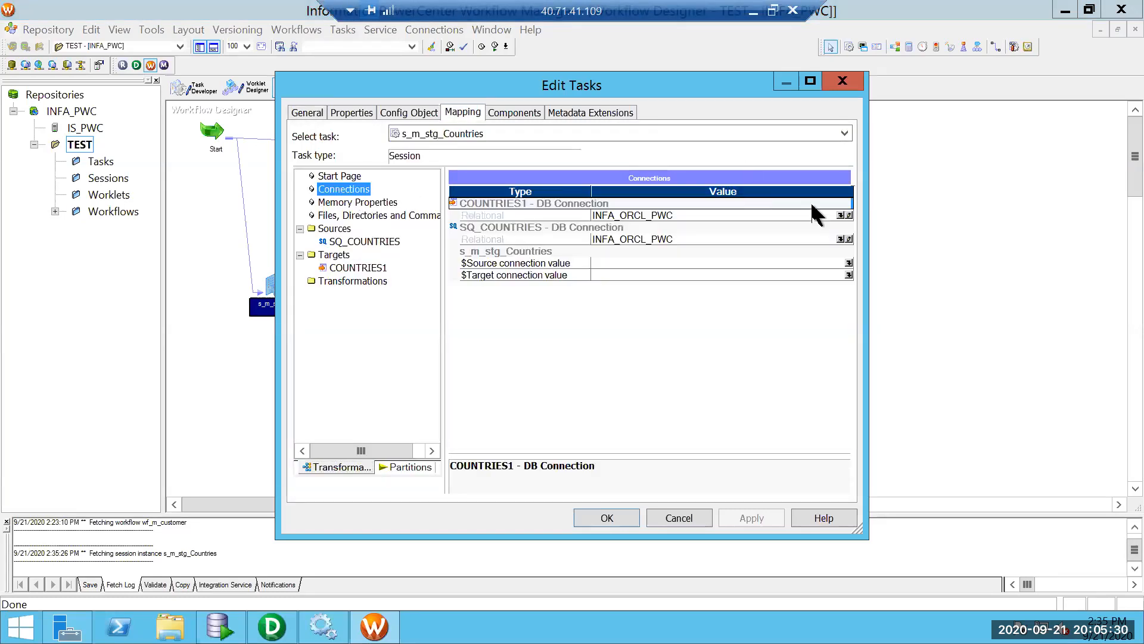
click(835, 213)
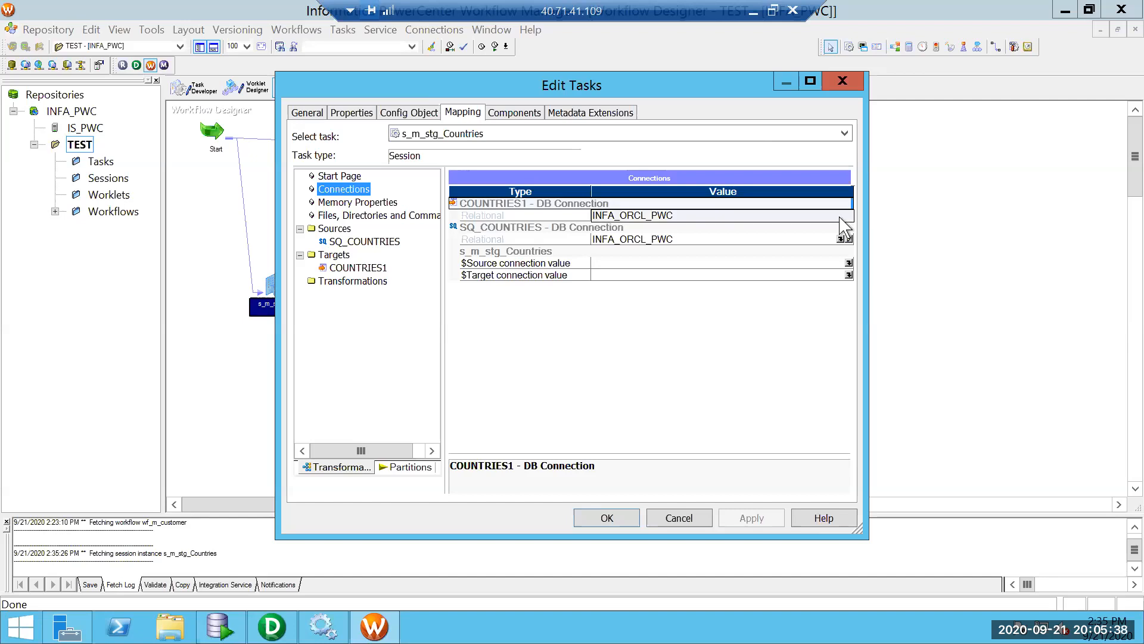
click(841, 216)
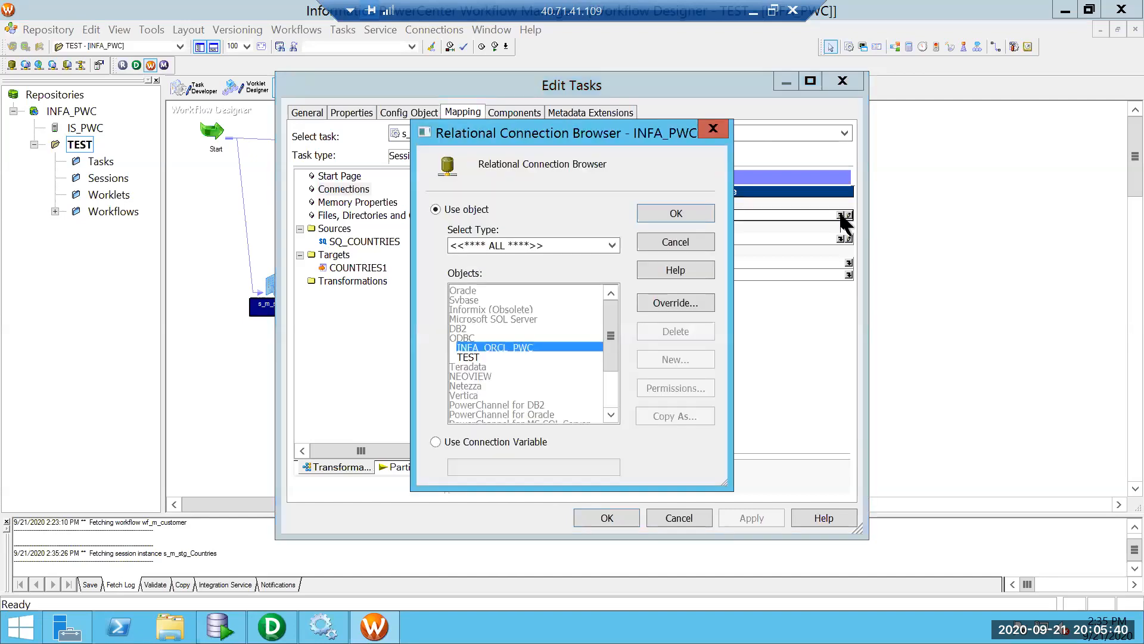
click(477, 356)
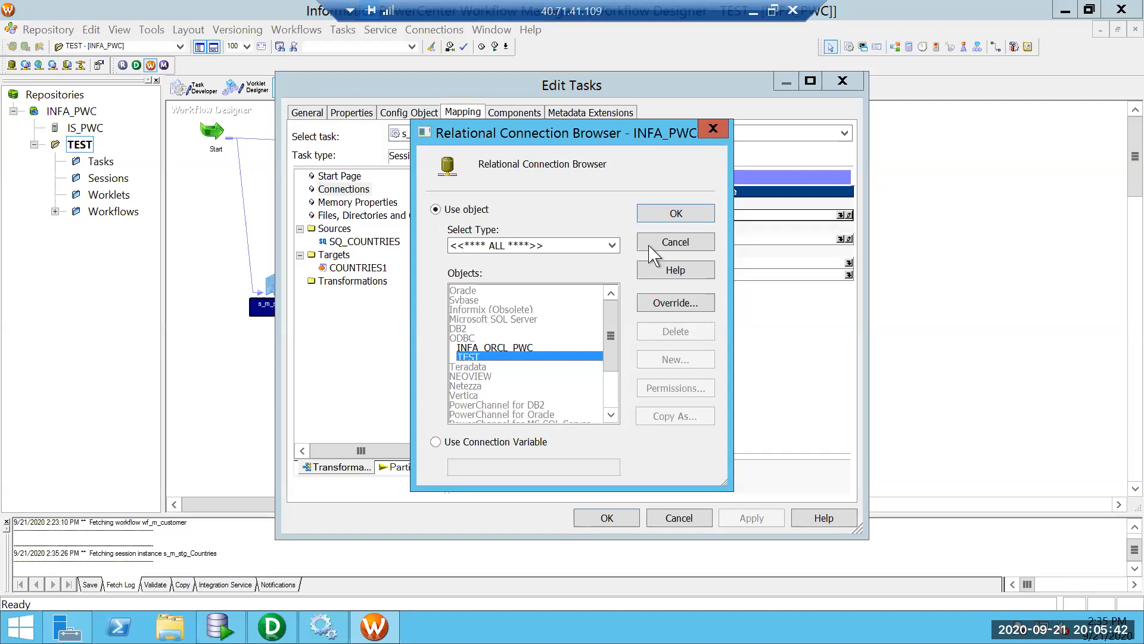
click(672, 213)
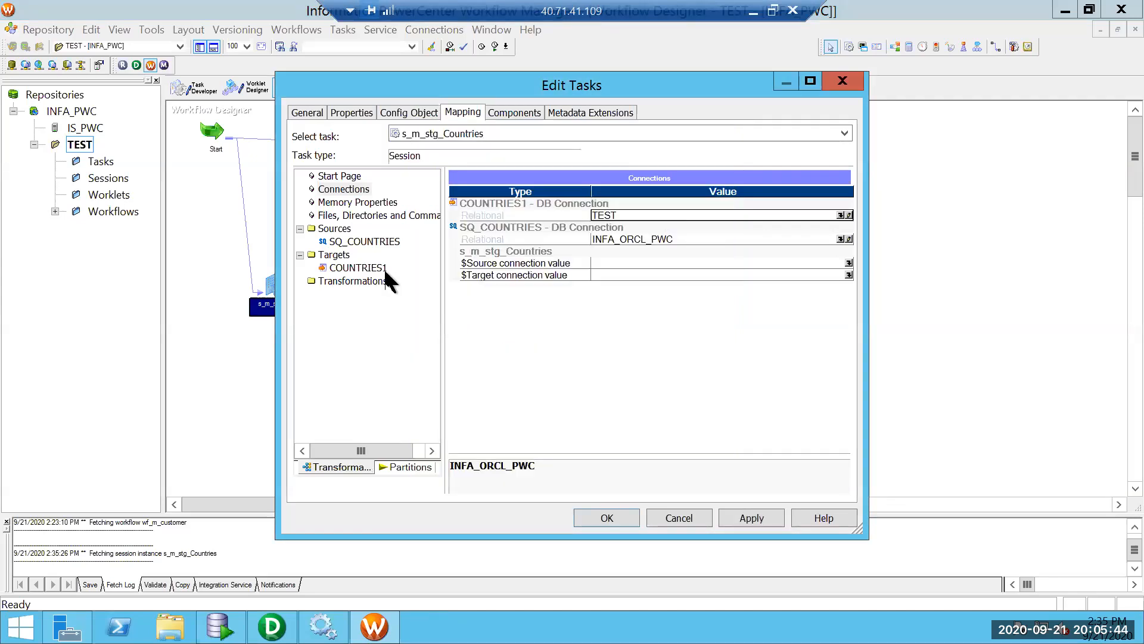
Show the SQ_COUNTRIES source settings and maximize the session settings window.
click(361, 243)
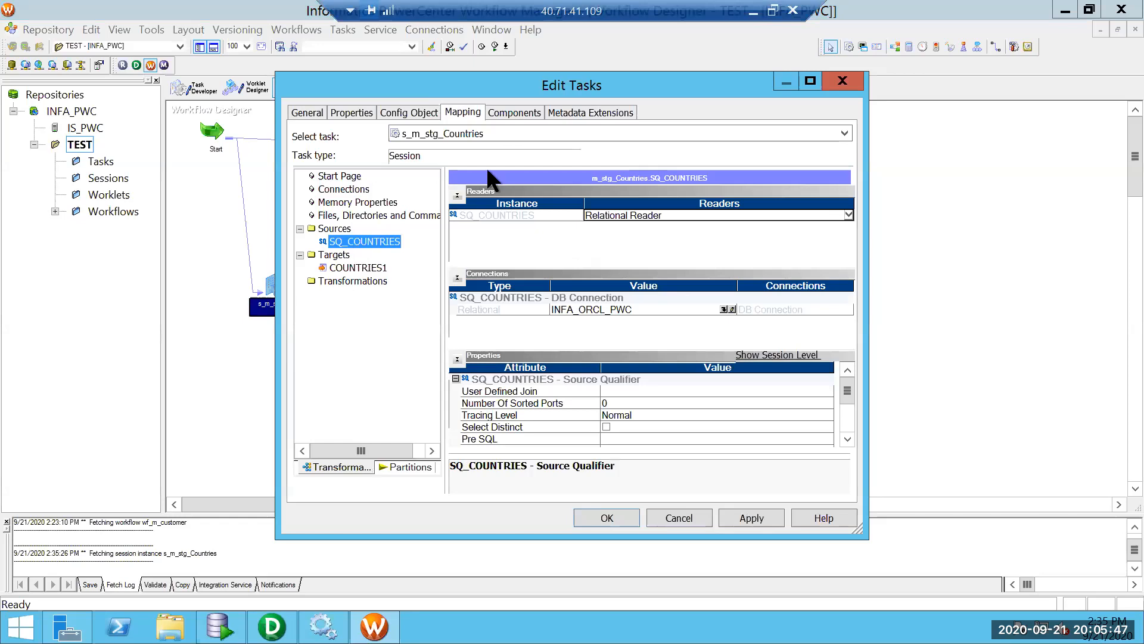
click(457, 195)
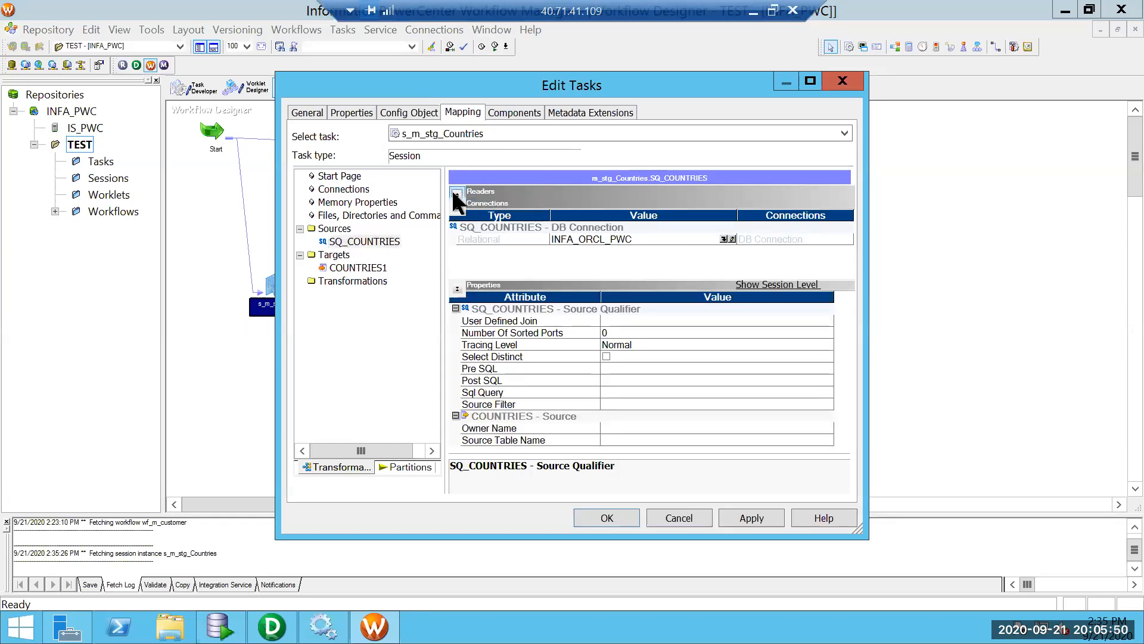
click(804, 76)
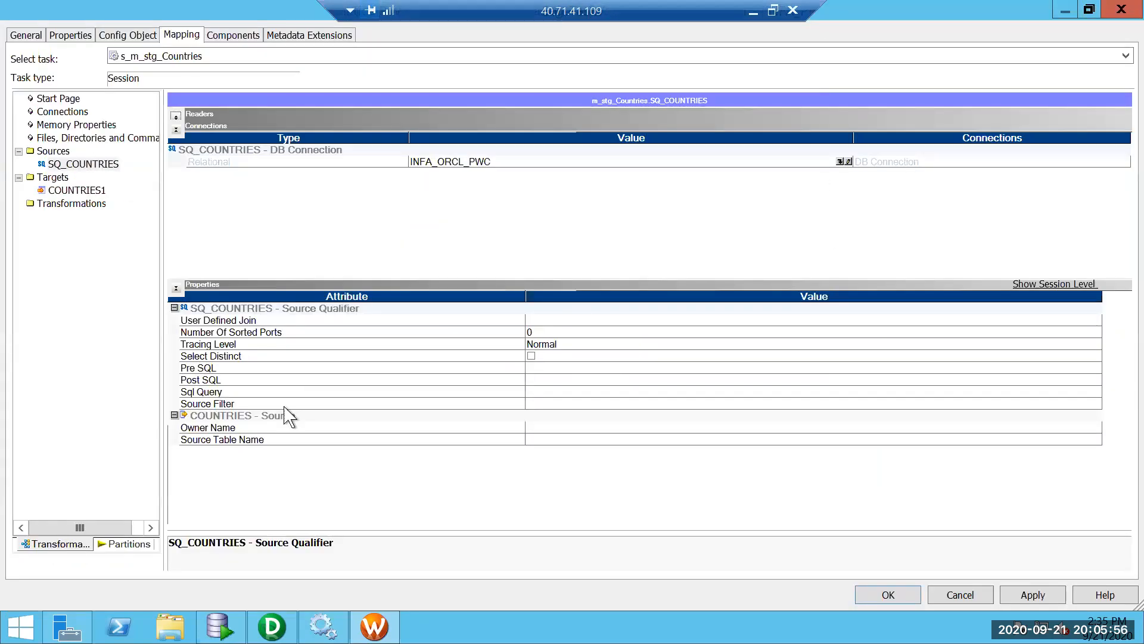
Set the COUNTRIES source Owner Name to HR and review the INFA_ORCL_PWC connection unchanged.
click(540, 428)
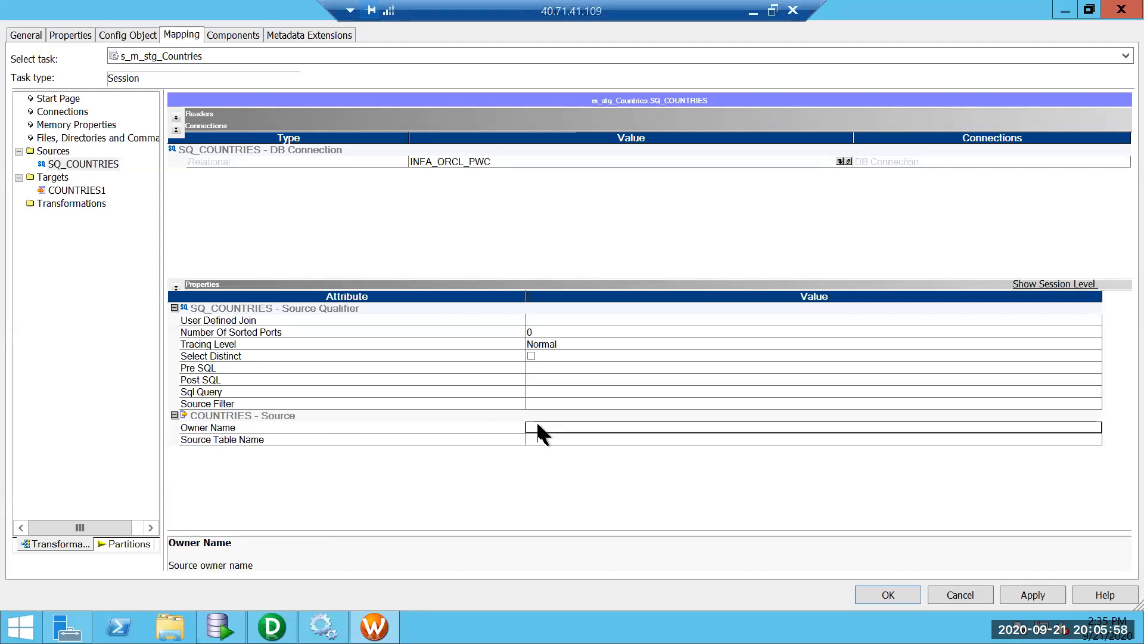
text(HR)
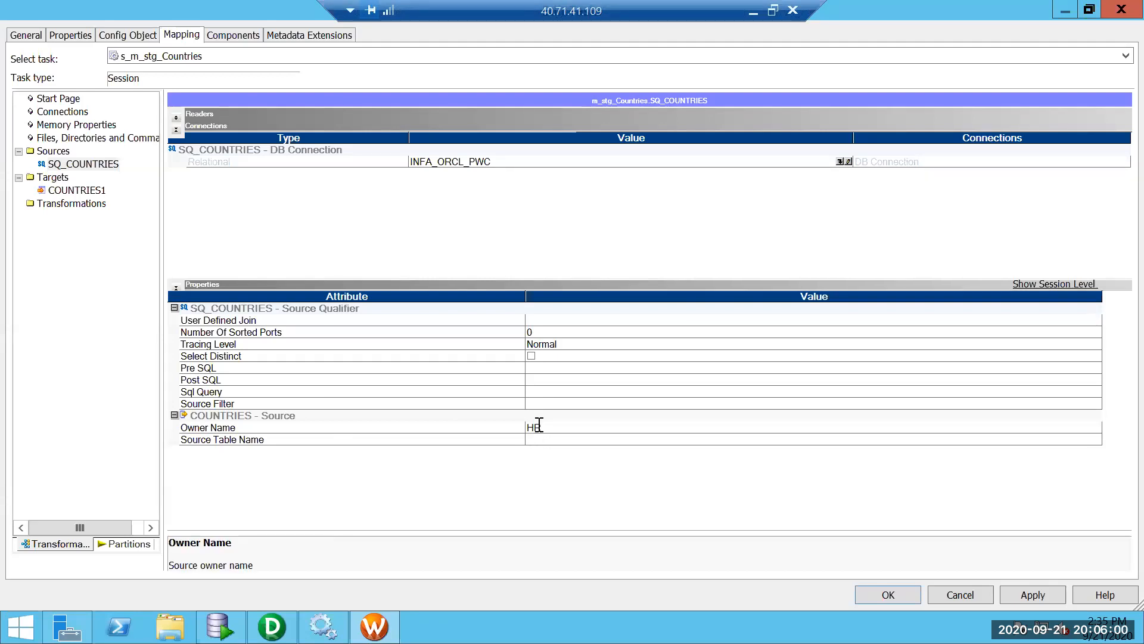
click(845, 162)
click(845, 162)
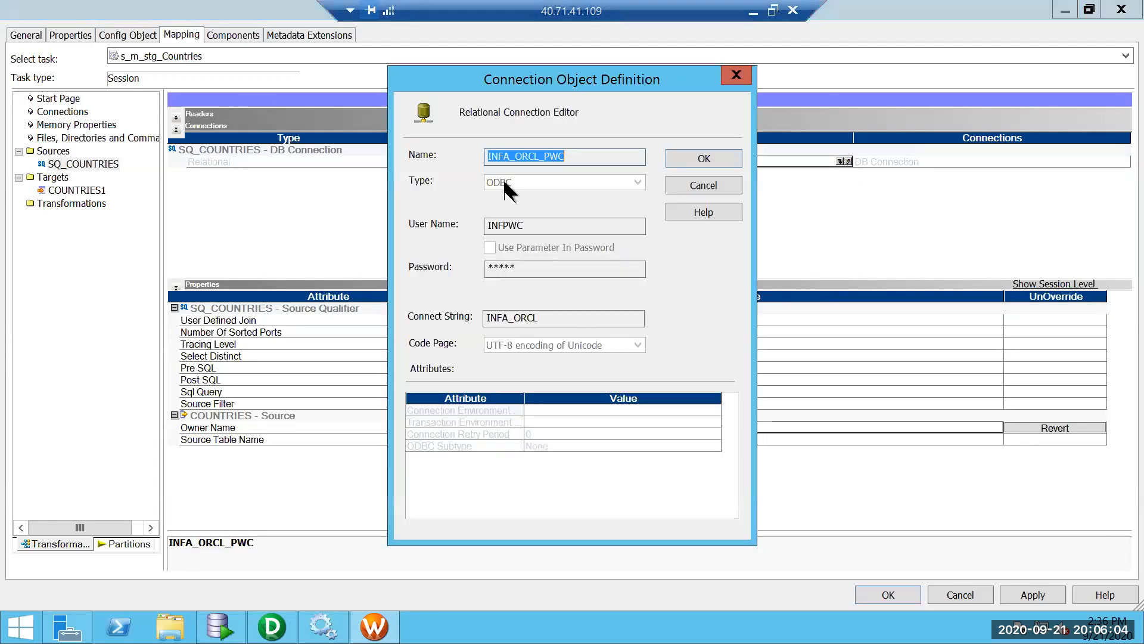
double_click(502, 225)
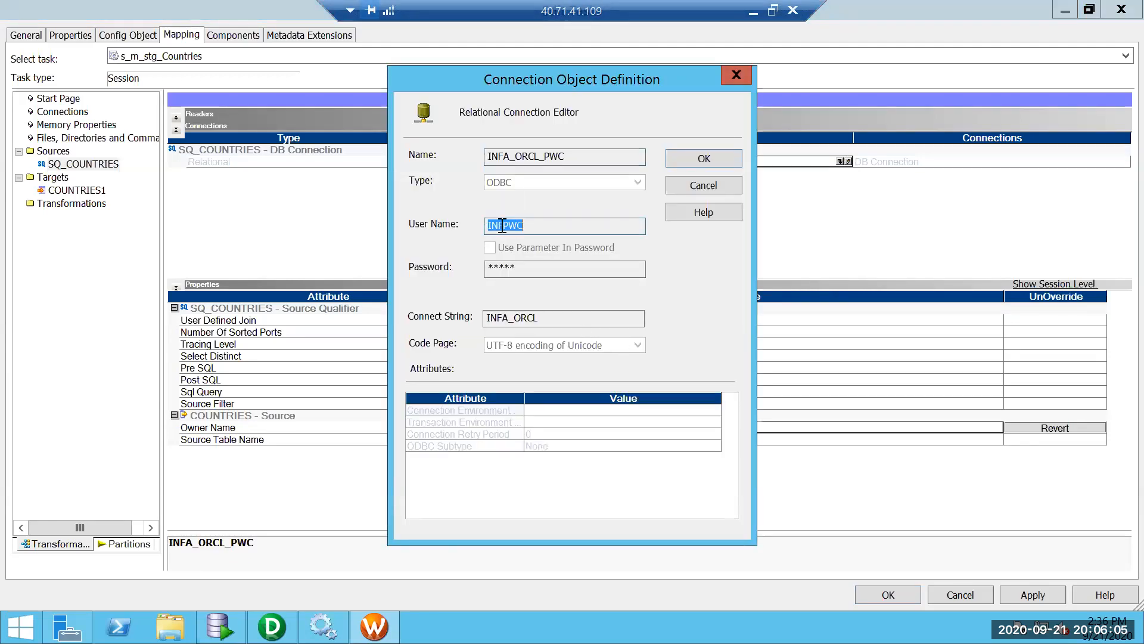
click(699, 186)
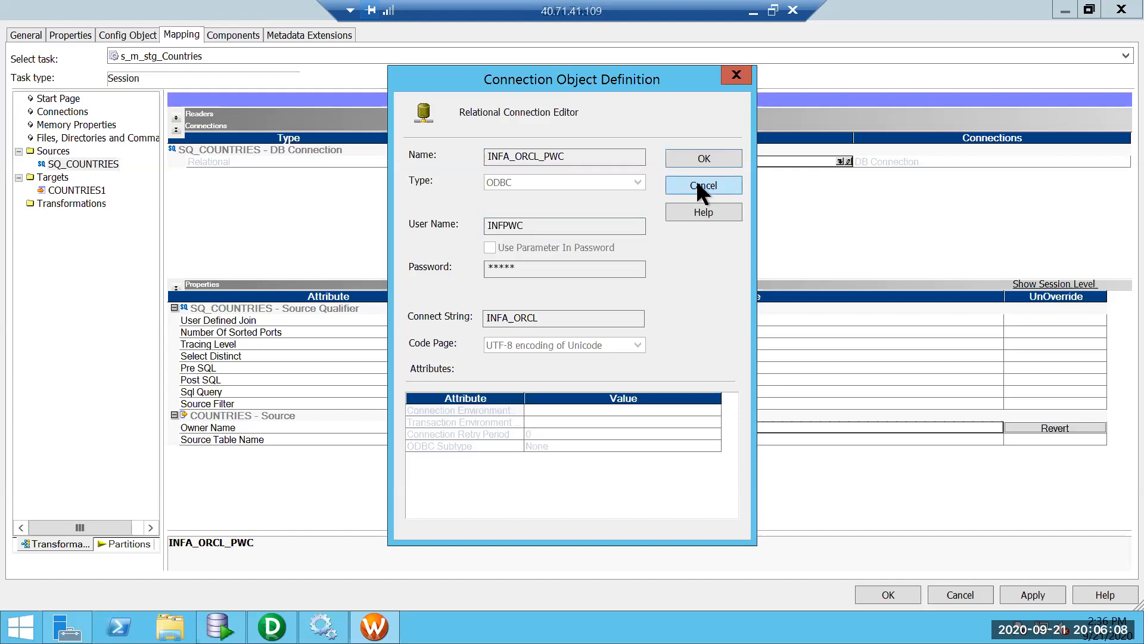
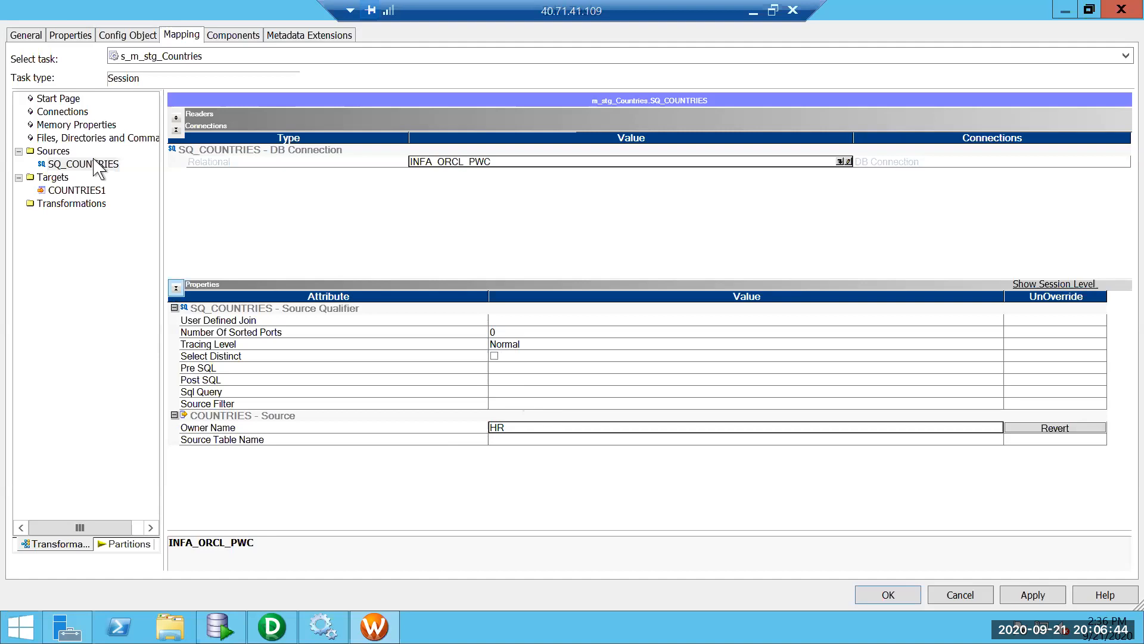
Check that COUNTRIES1 writes through the TEST connection, then apply and confirm the session edits.
click(77, 190)
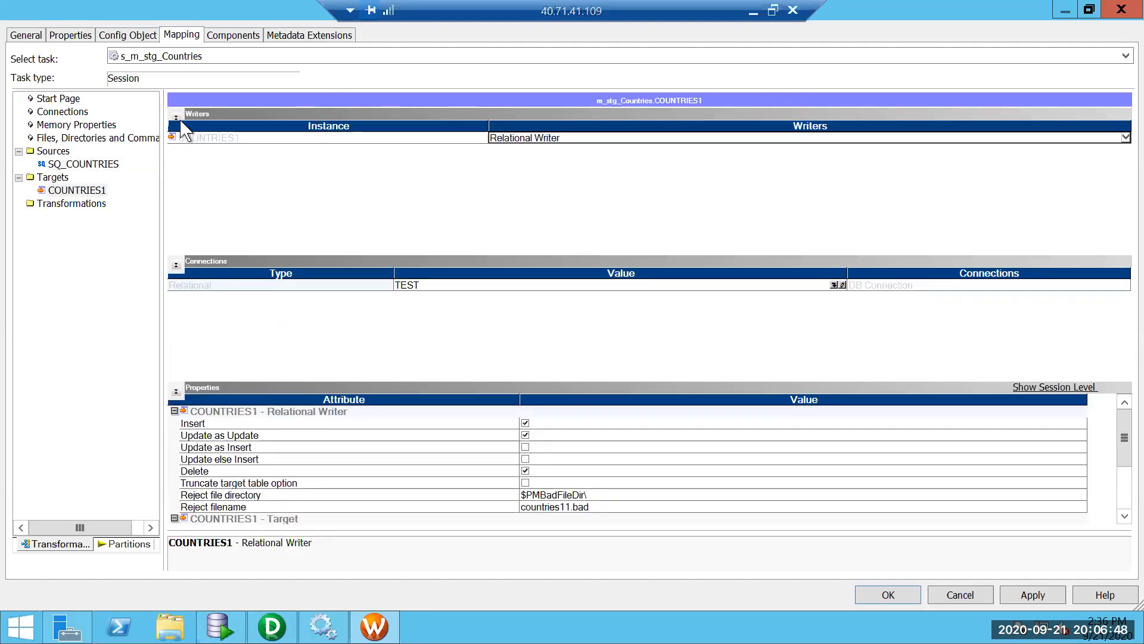
click(176, 117)
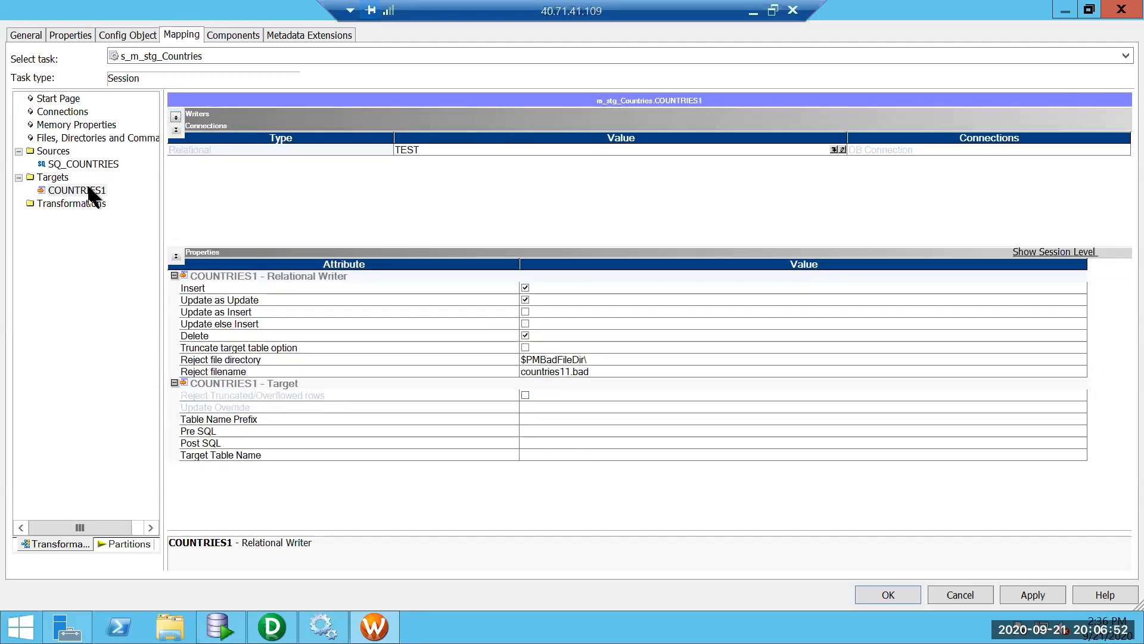
click(841, 151)
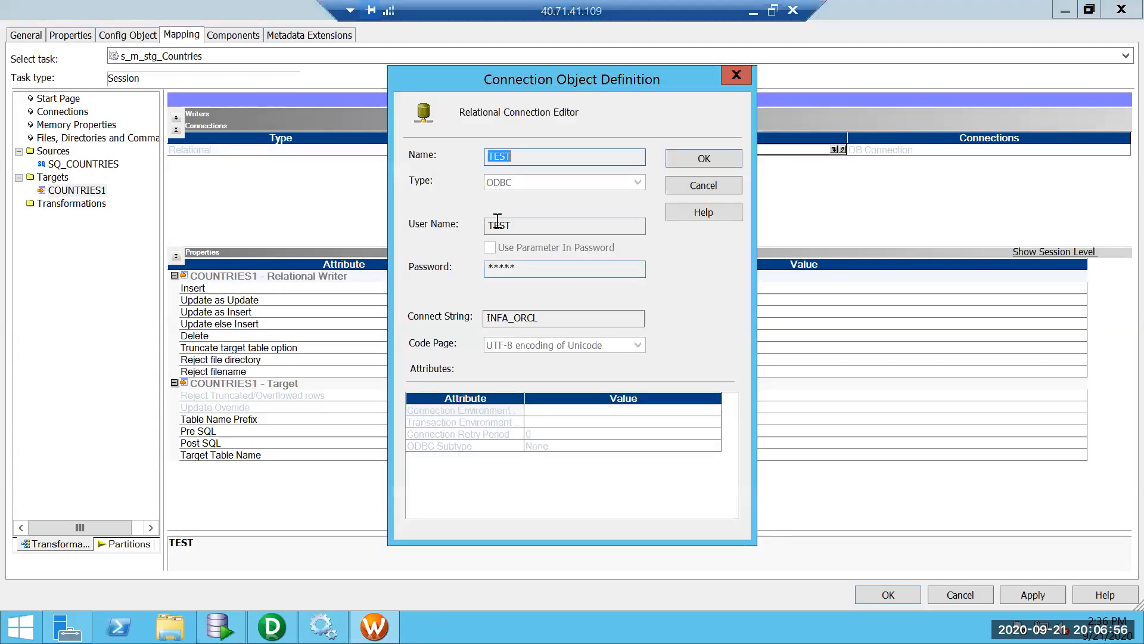
double_click(498, 226)
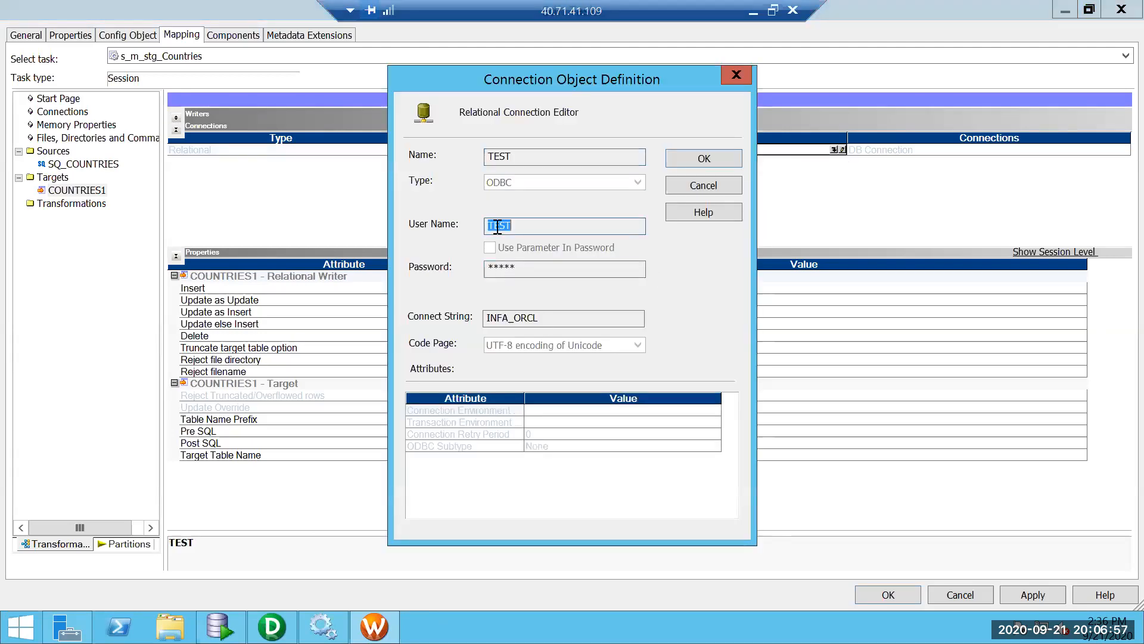
click(720, 188)
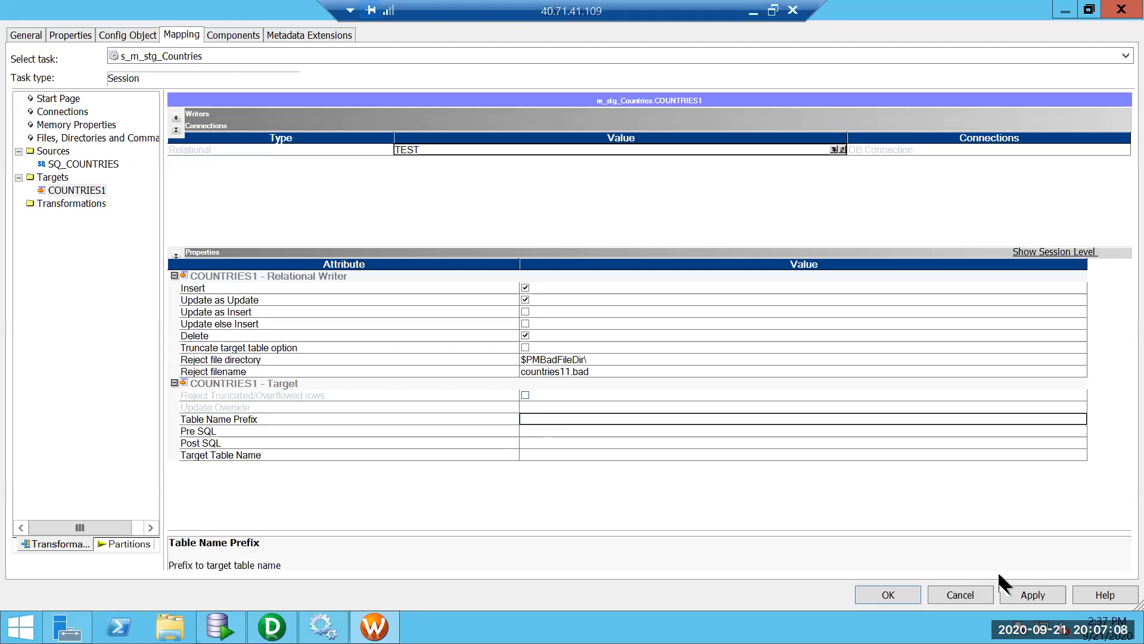
click(1029, 594)
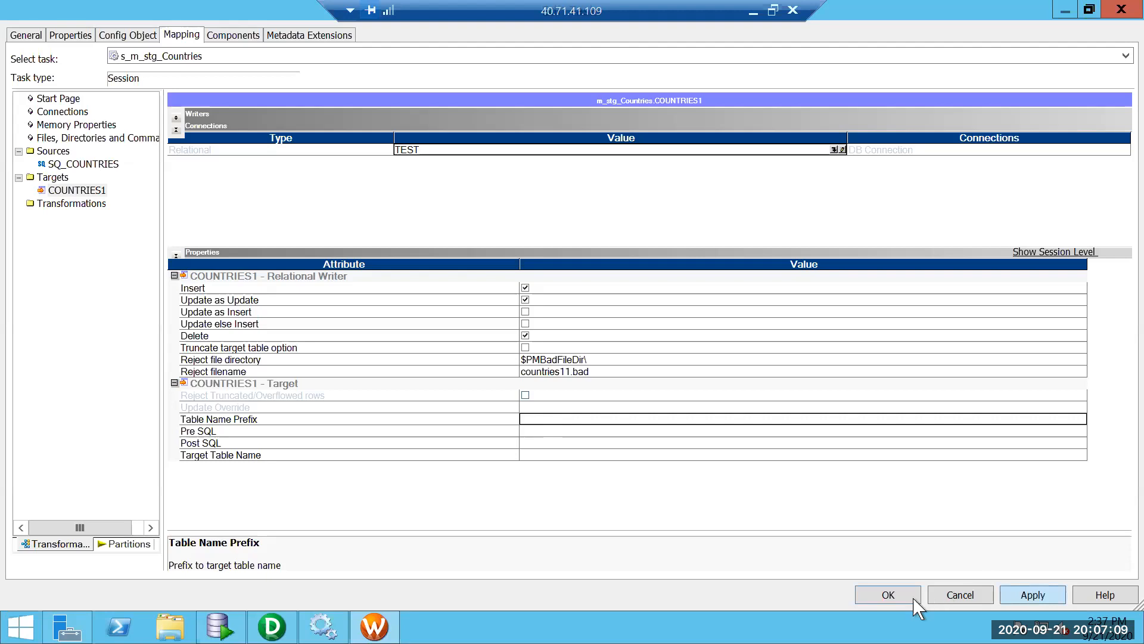
click(872, 590)
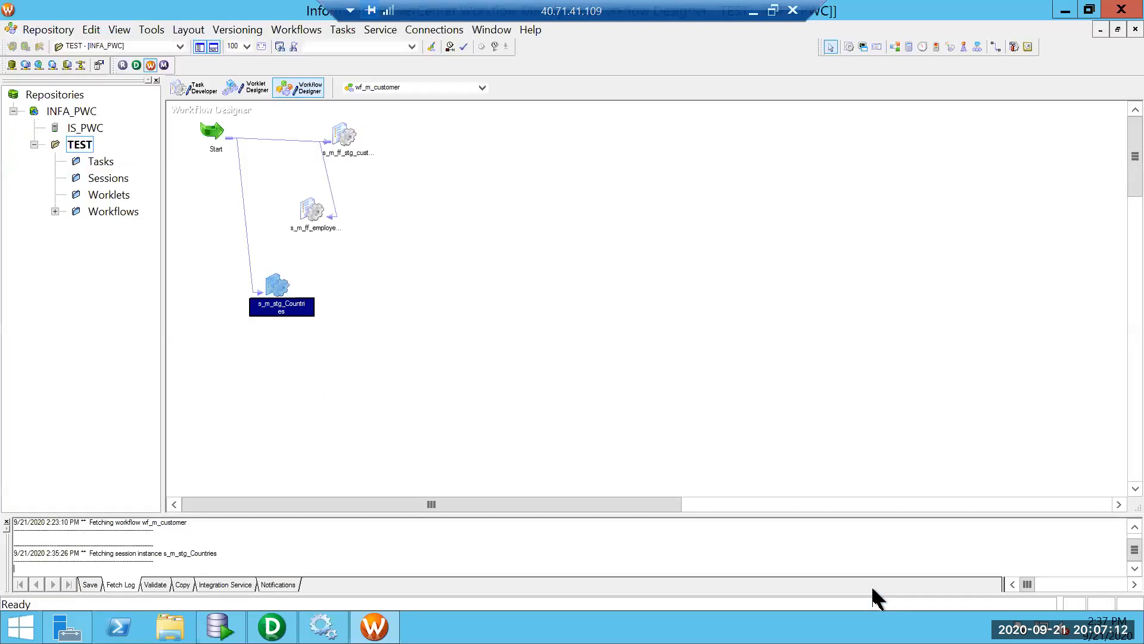
Save the wf_m_customer workflow and start the s_m_stg_Countries session task.
click(705, 400)
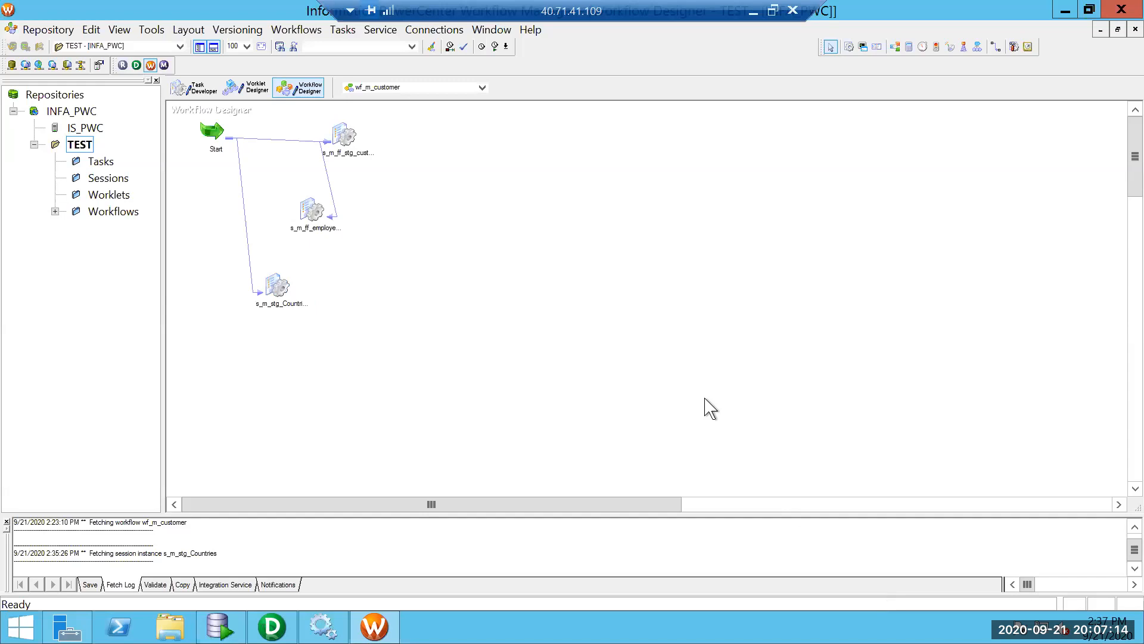
key(ctrl+s)
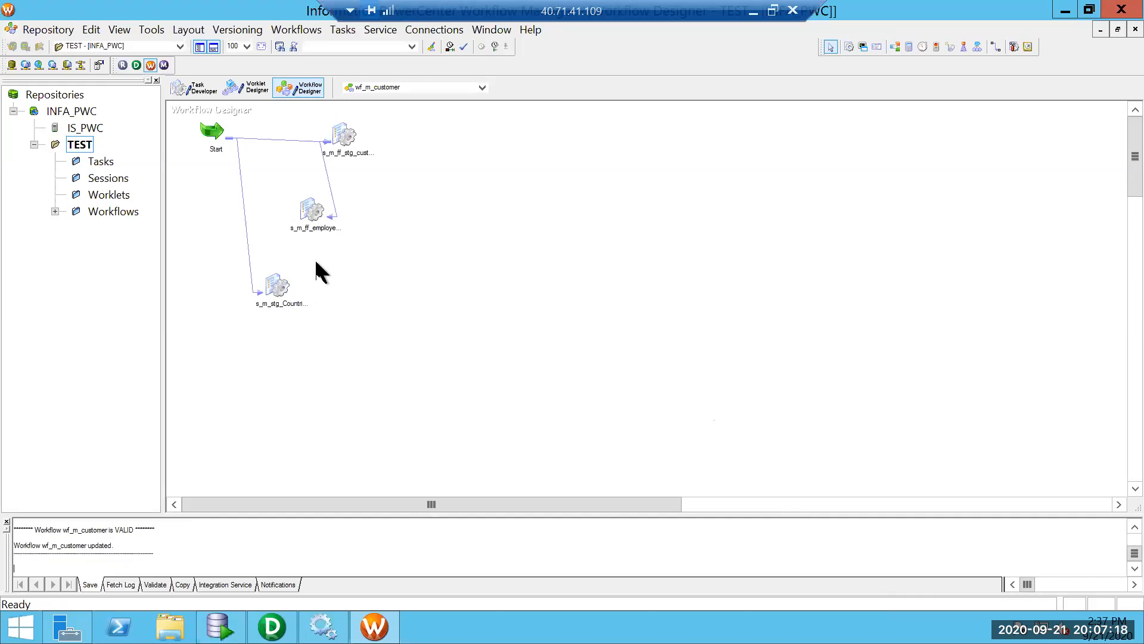
click(275, 294)
right_click(275, 293)
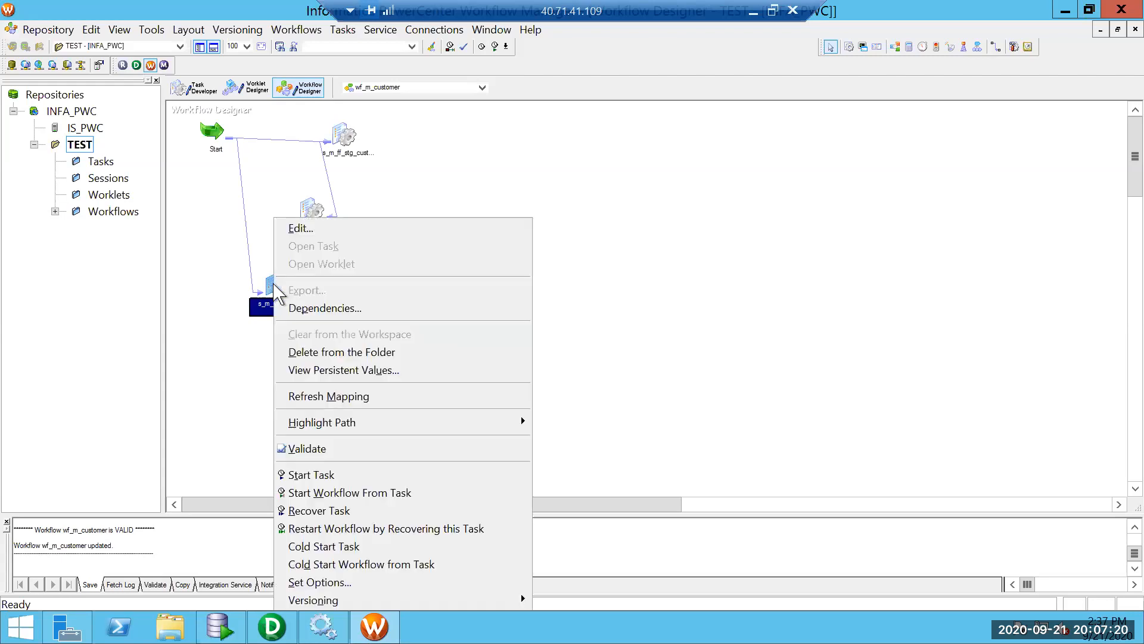
click(326, 474)
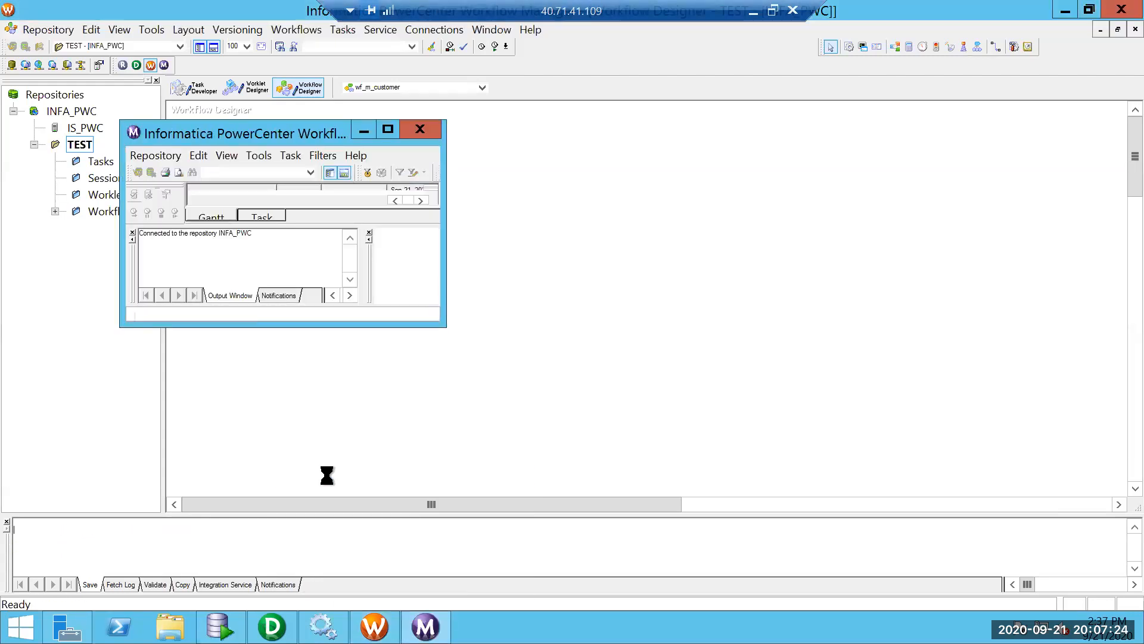
Show s_m_stg_Countries run statistics in a maximized Workflow Monitor: 25 rows applied, 0 rejected.
click(387, 130)
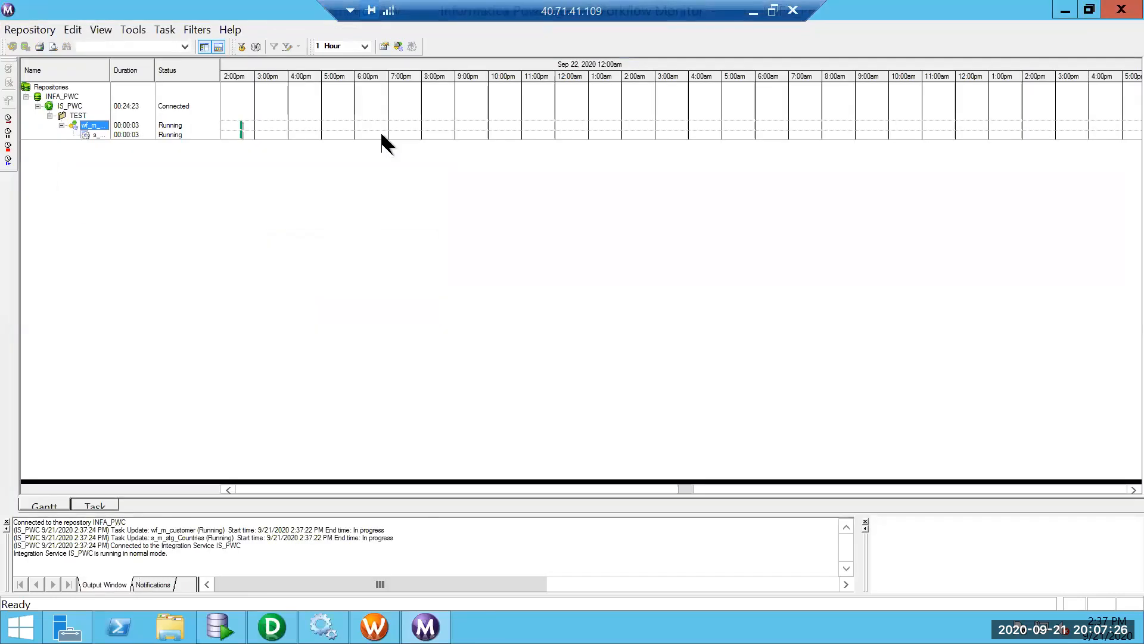
click(95, 135)
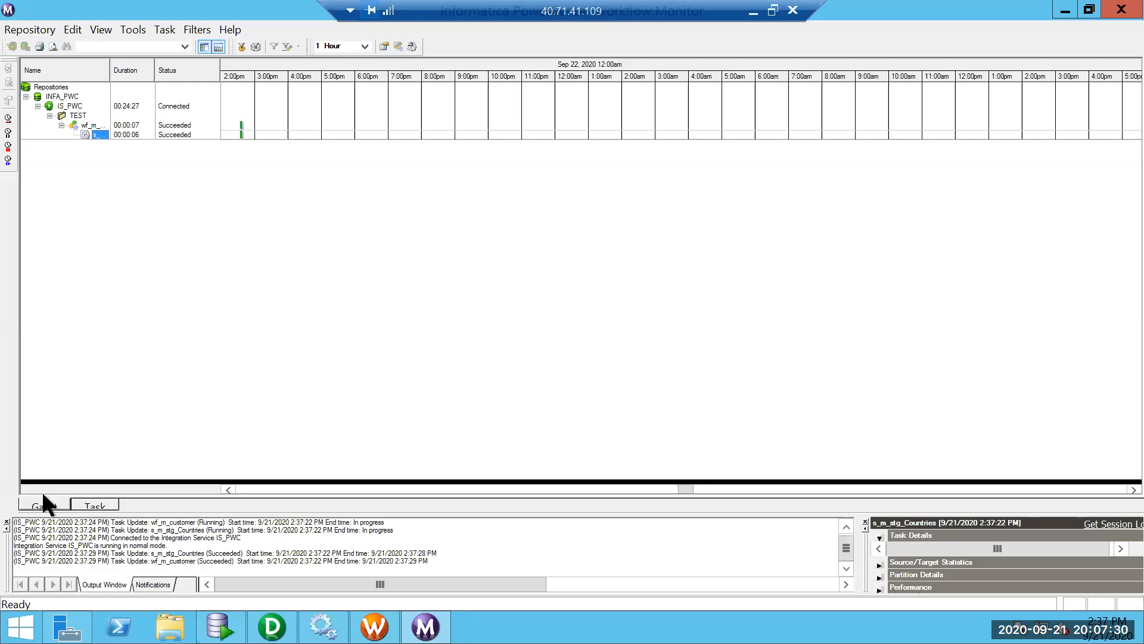
click(8, 522)
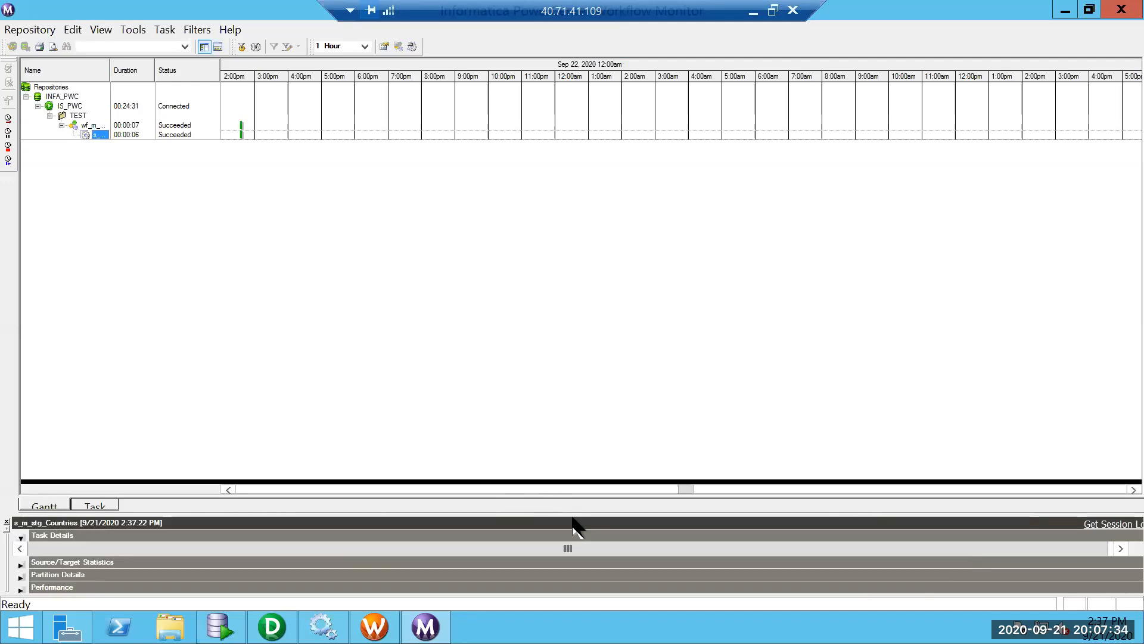
drag(572, 515, 572, 347)
click(21, 370)
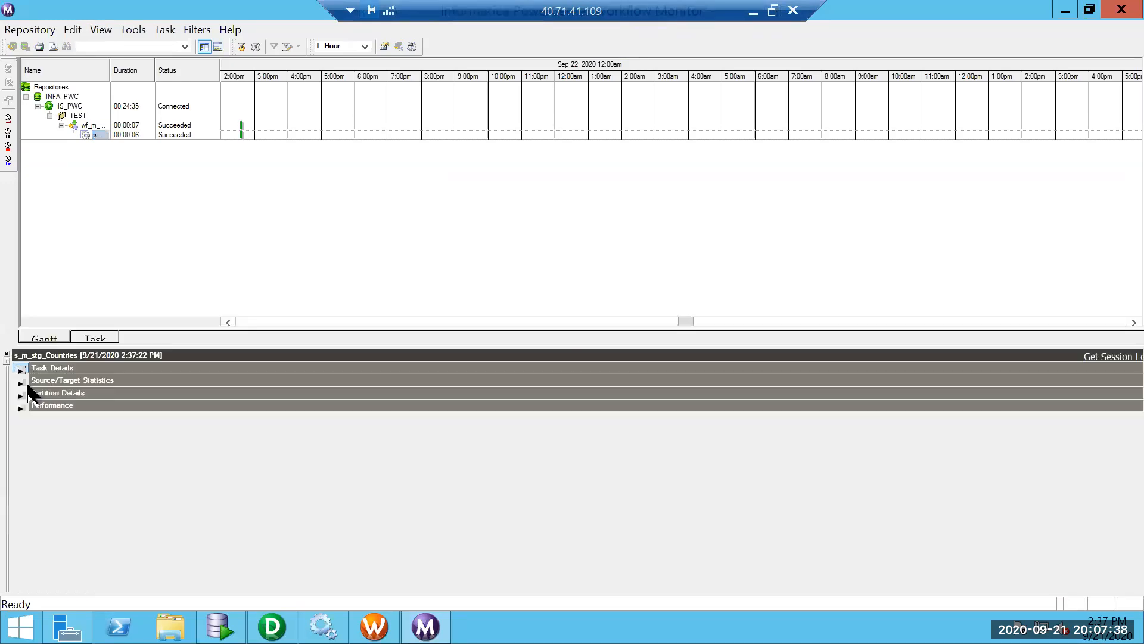
click(24, 384)
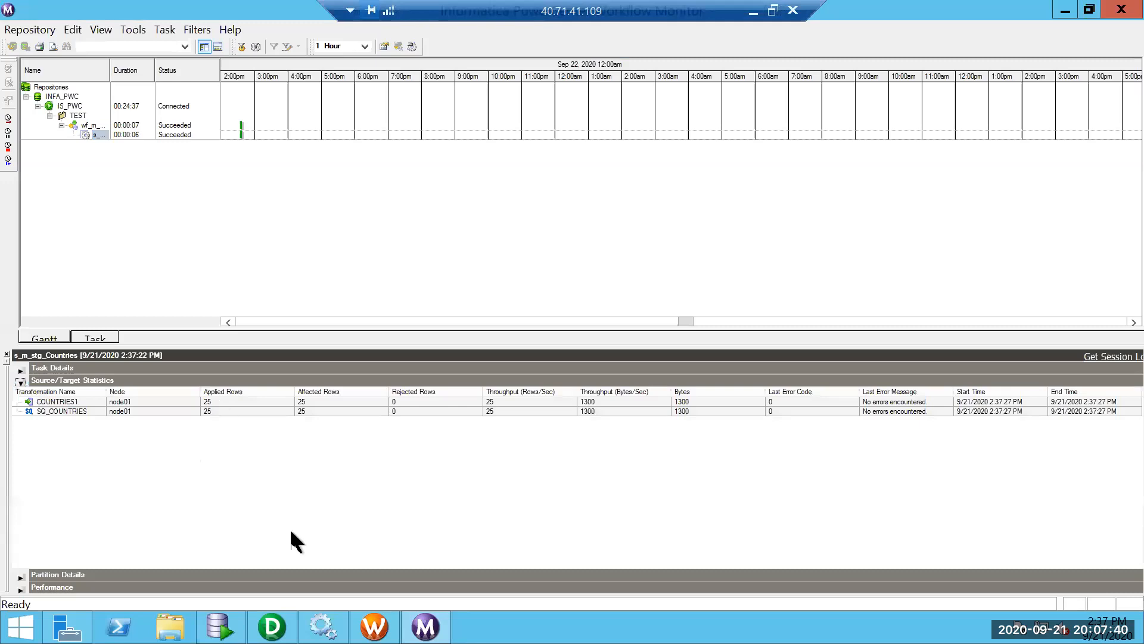
Run SELECT * FROM COUNTRIES, then rerun it against HR.COUNTRIES to list its 25 rows.
key(alt+Tab)
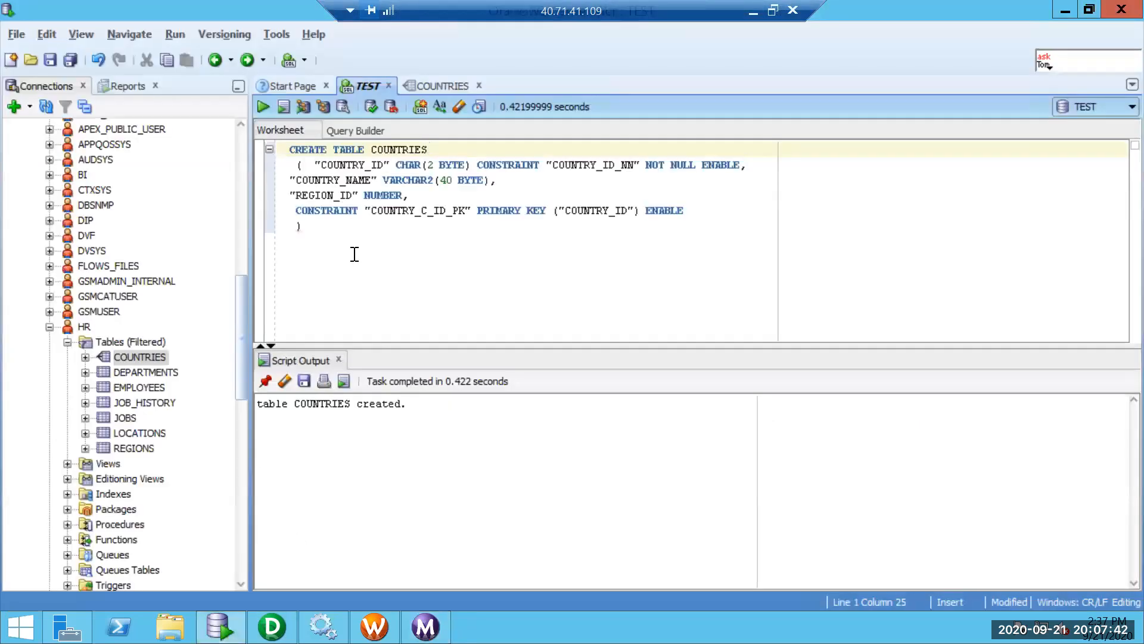
text(;)
key(Return)
key(Return)
text(select * f)
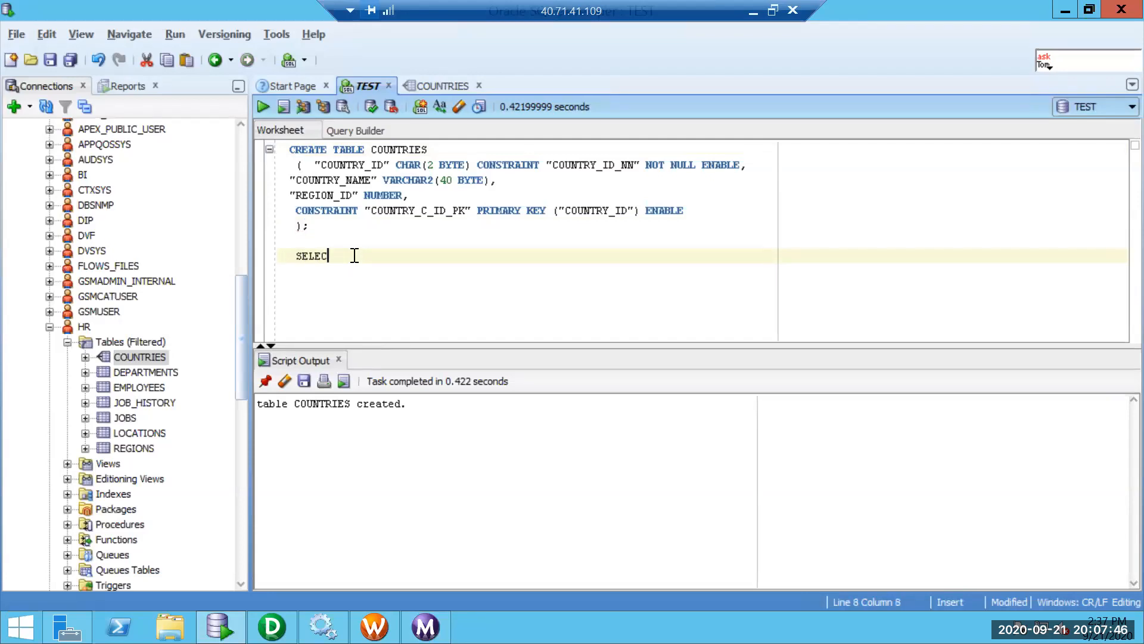
text(rom countries;)
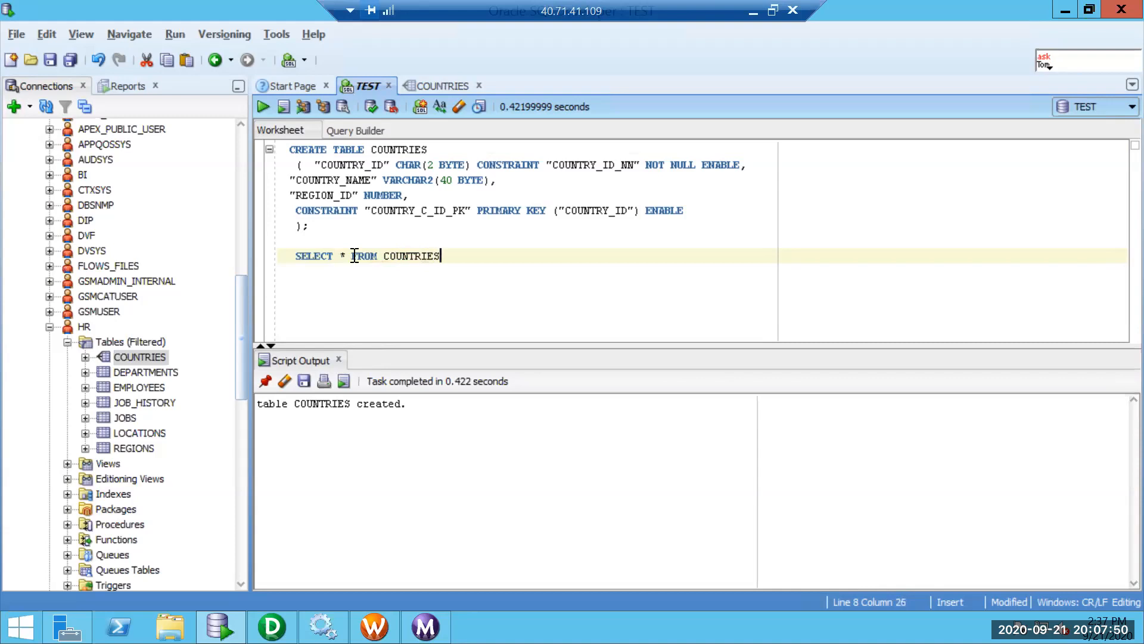
key(ctrl+Return)
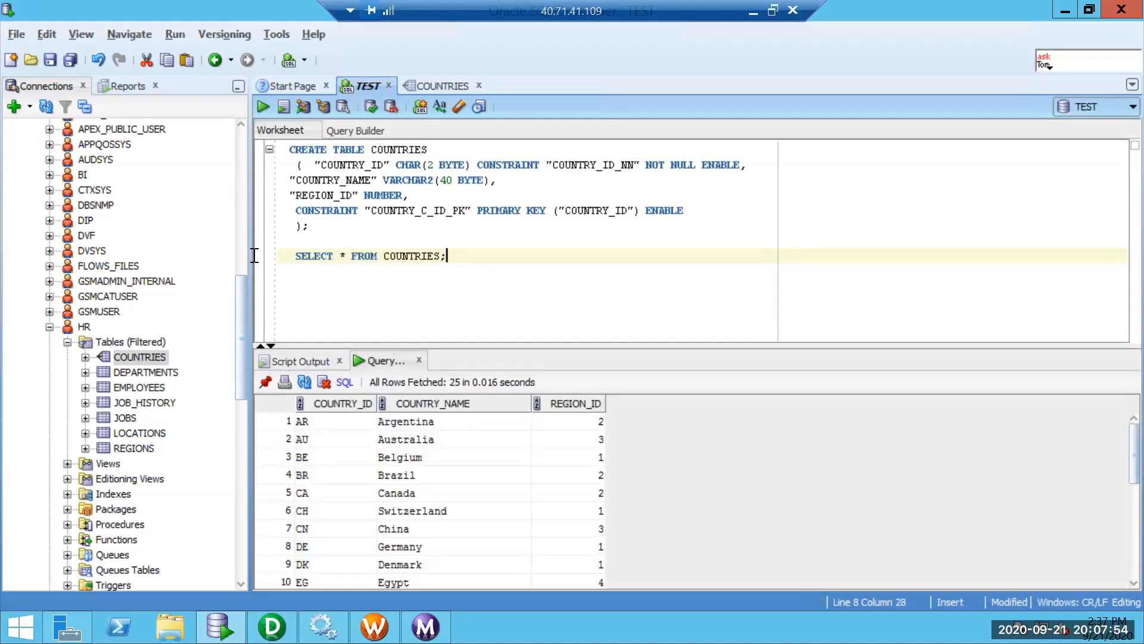
key(ctrl+shift+Left)
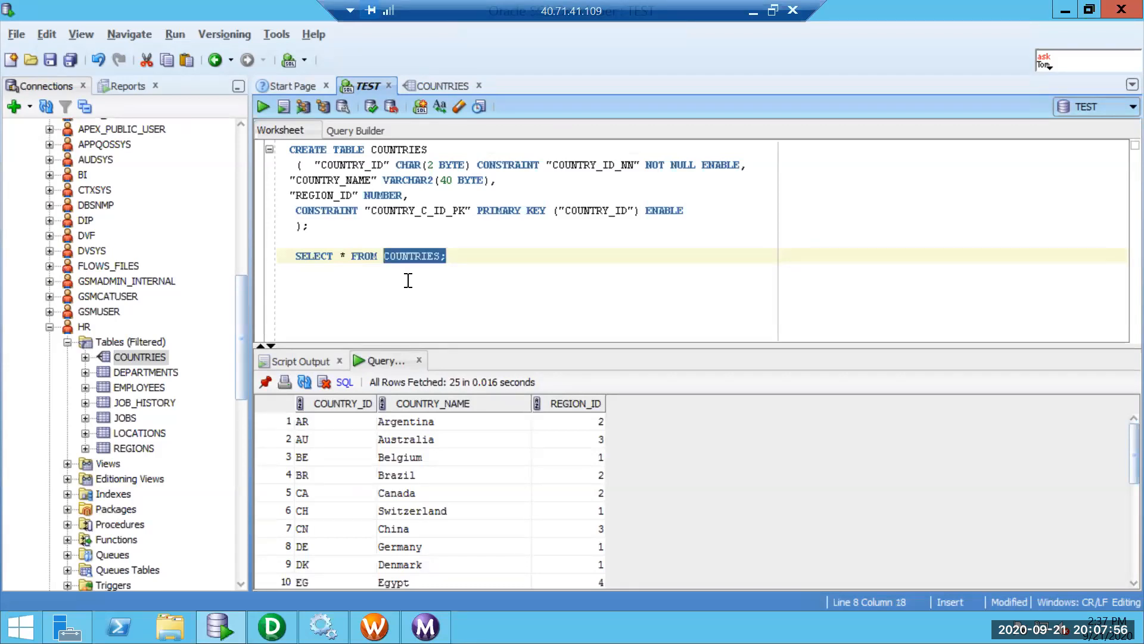
key(Left)
text(HR.)
key(ctrl+Return)
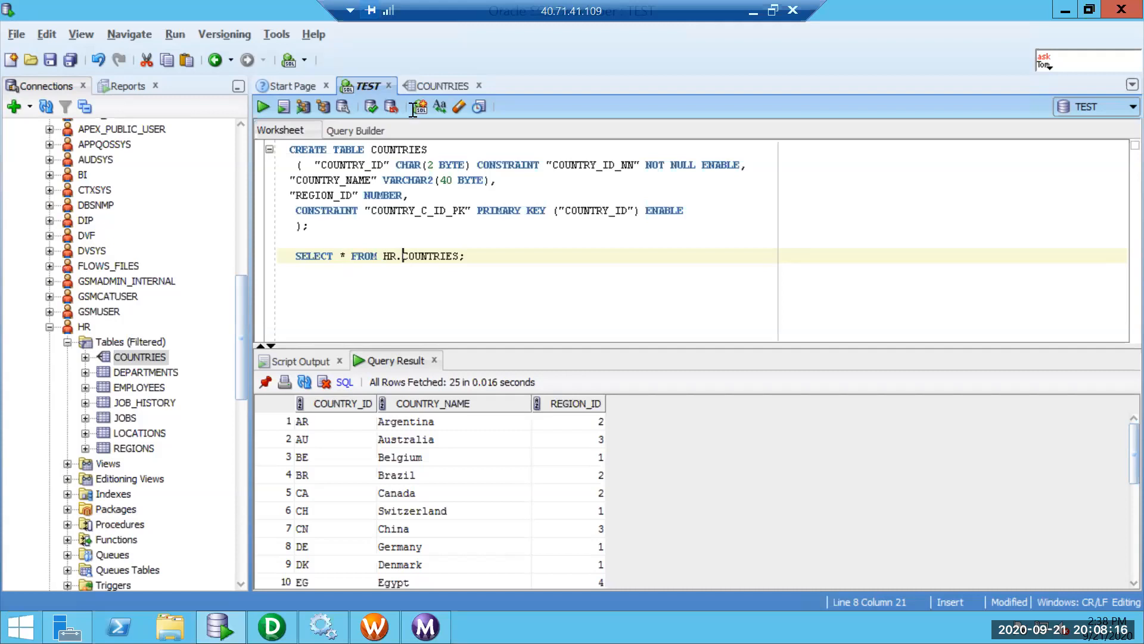
Rewrite the query line as DELETE FROM COUNTRIES, dropping the HR. prefix.
click(426, 258)
key(End)
shift+click(385, 256)
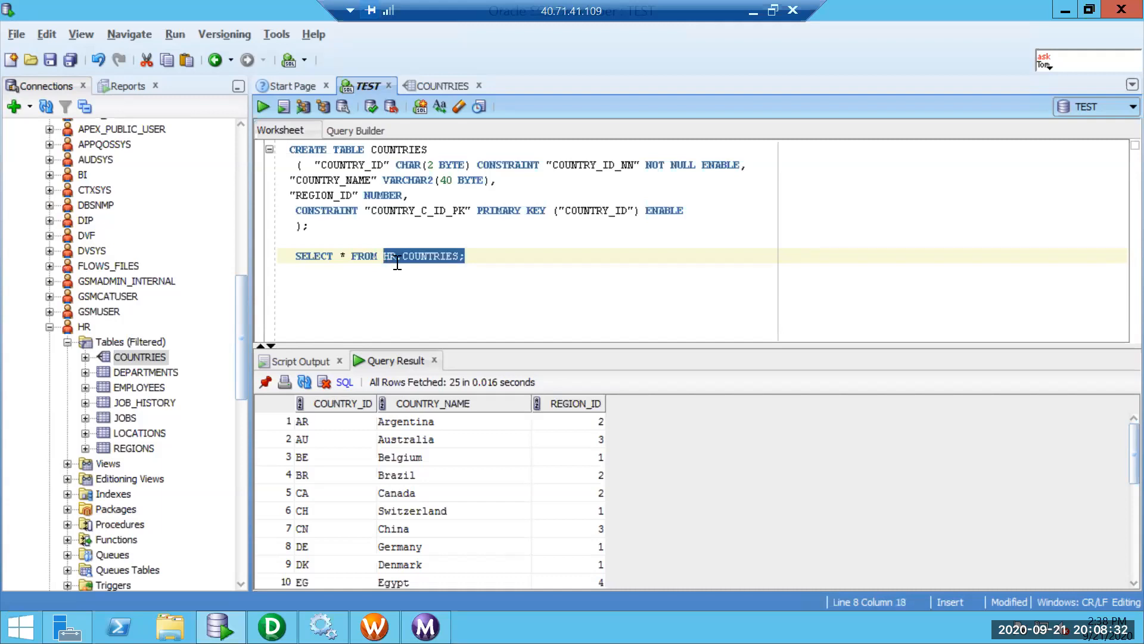
click(401, 257)
drag(390, 257, 402, 257)
key(BackSpace)
key(BackSpace)
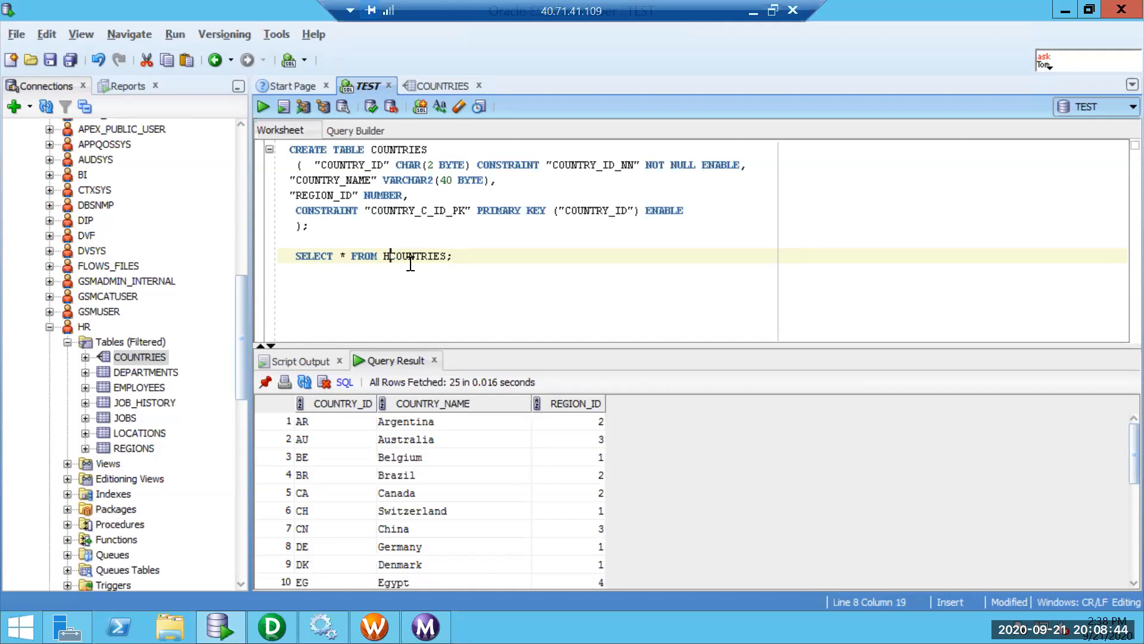
click(347, 257)
shift+click(304, 260)
key(BackSpace)
key(BackSpace)
text(DELETE)
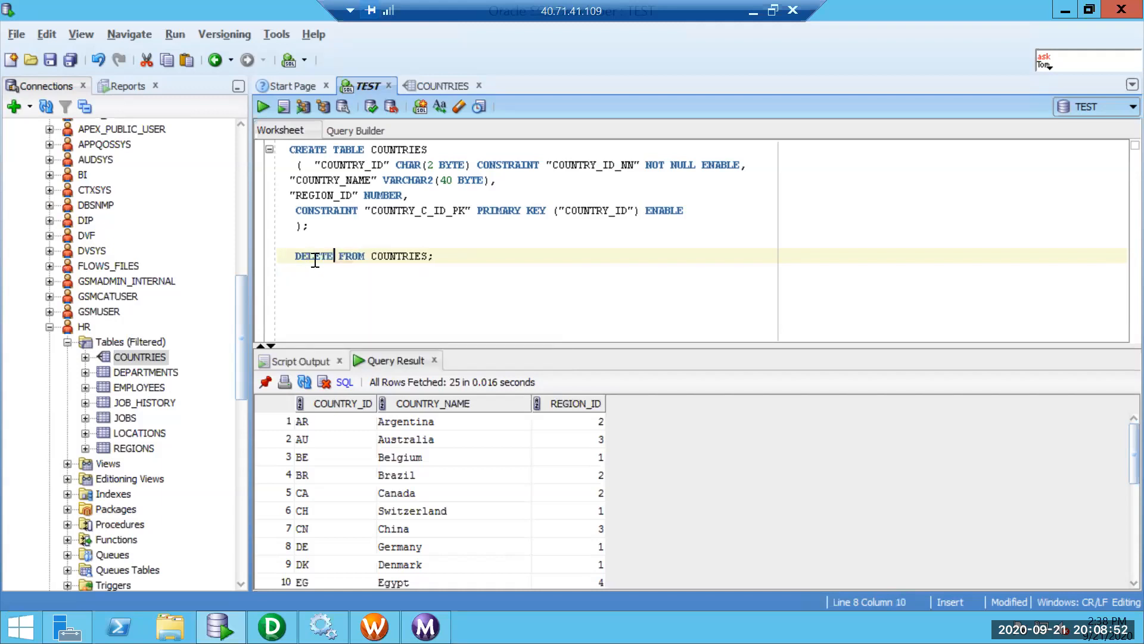
Execute and commit the delete, then confirm SELECT * FROM COUNTRIES returns no rows.
key(F5)
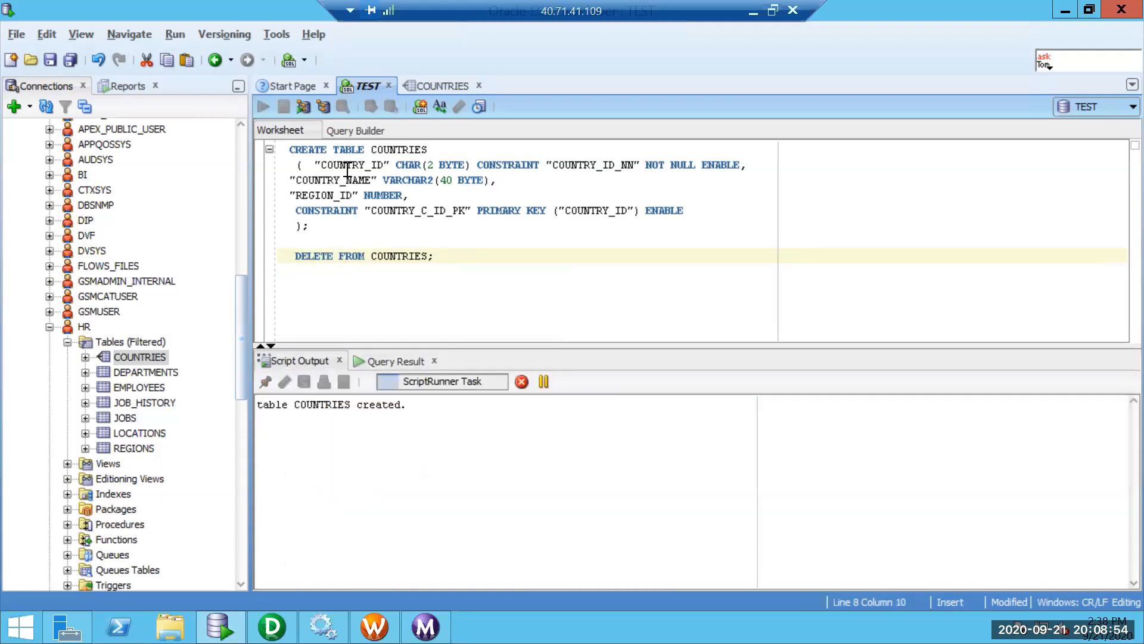
click(374, 105)
double_click(324, 254)
text(SELECT )
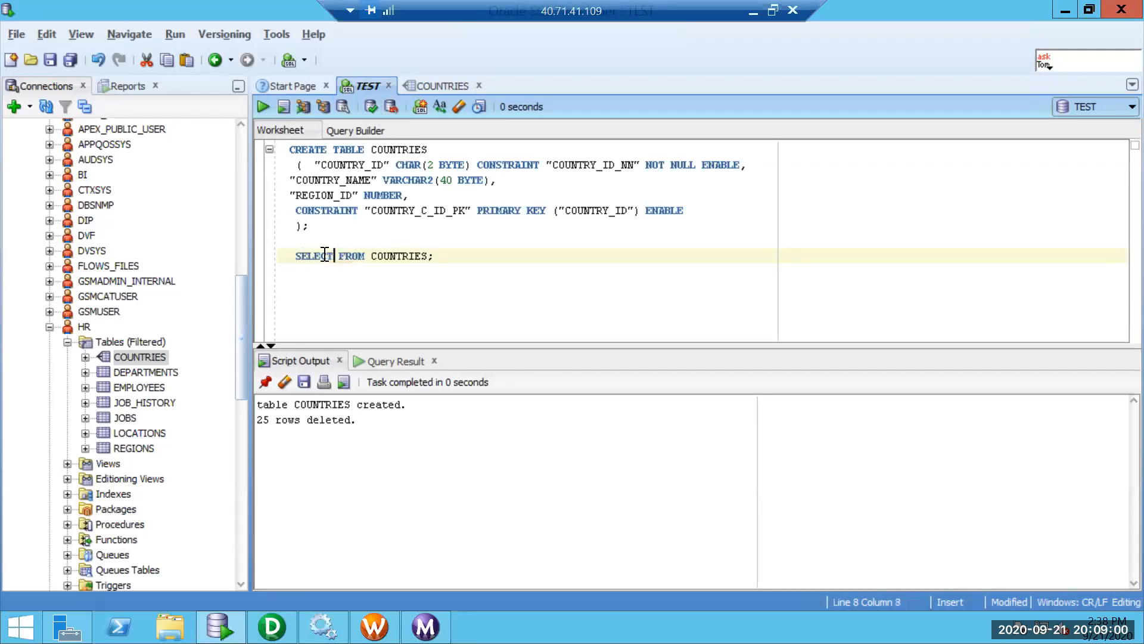
text(*)
key(ctrl+Return)
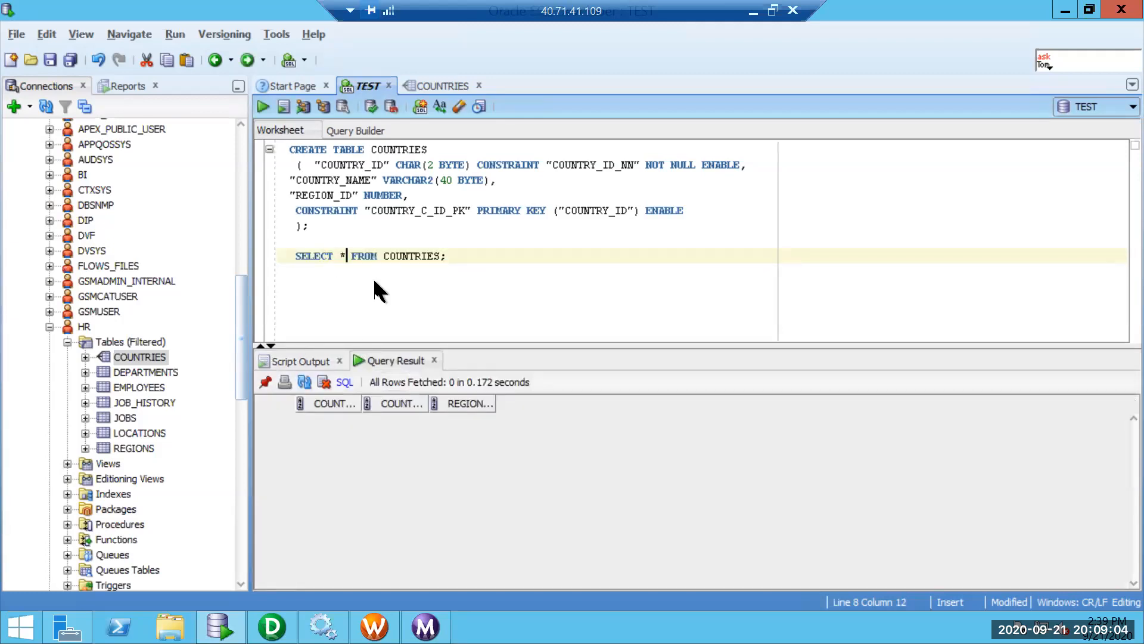
Query HR.COUNTRIES to confirm its 25 source rows remain, then return to Workflow Manager.
click(385, 258)
text(HR.)
key(ctrl+Return)
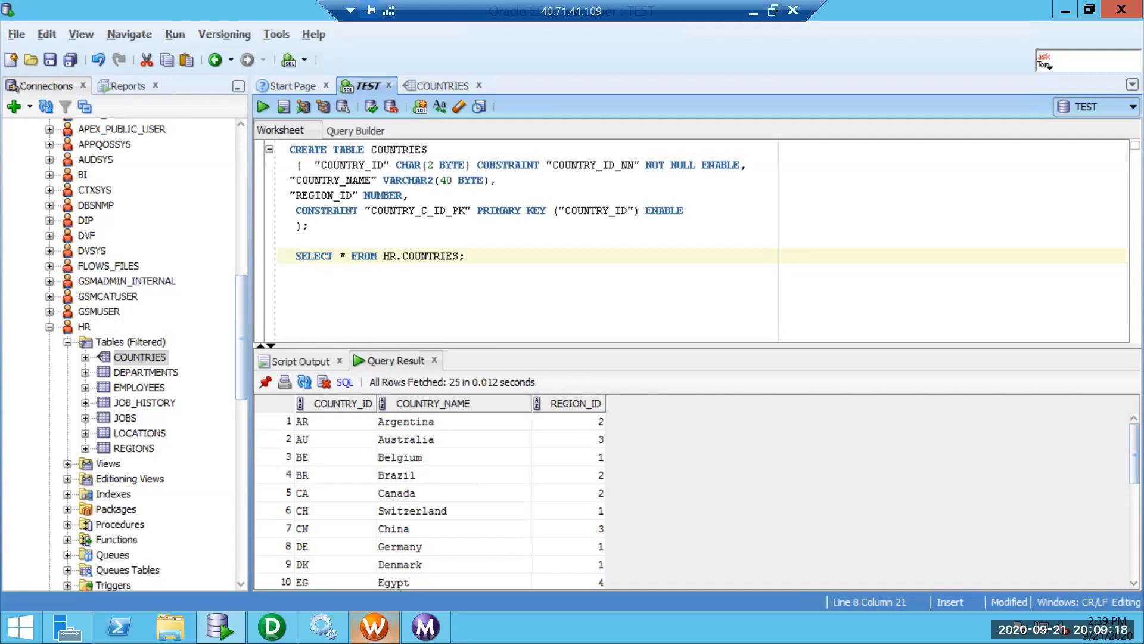
click(374, 626)
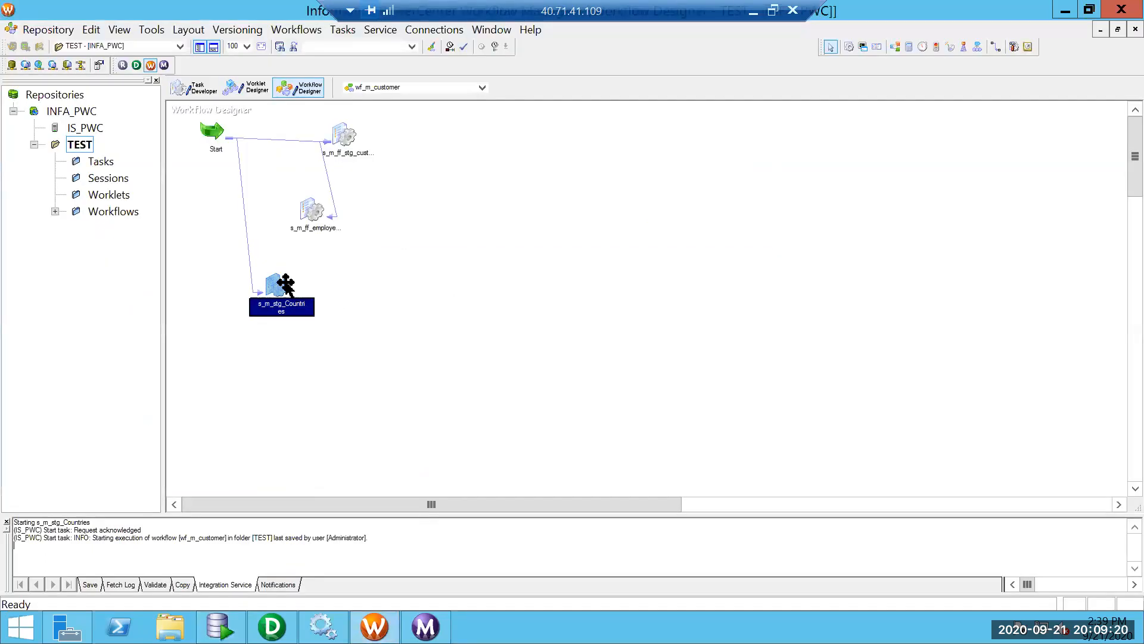
Rerun the s_m_stg_Countries session and check its result in Workflow Monitor.
right_click(286, 282)
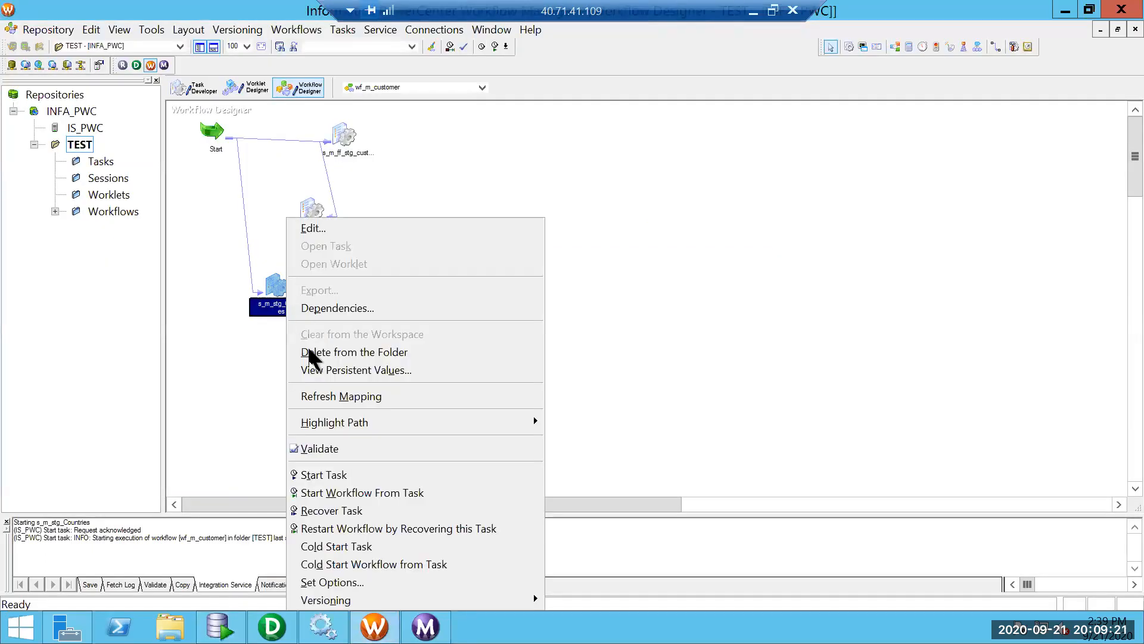
click(320, 475)
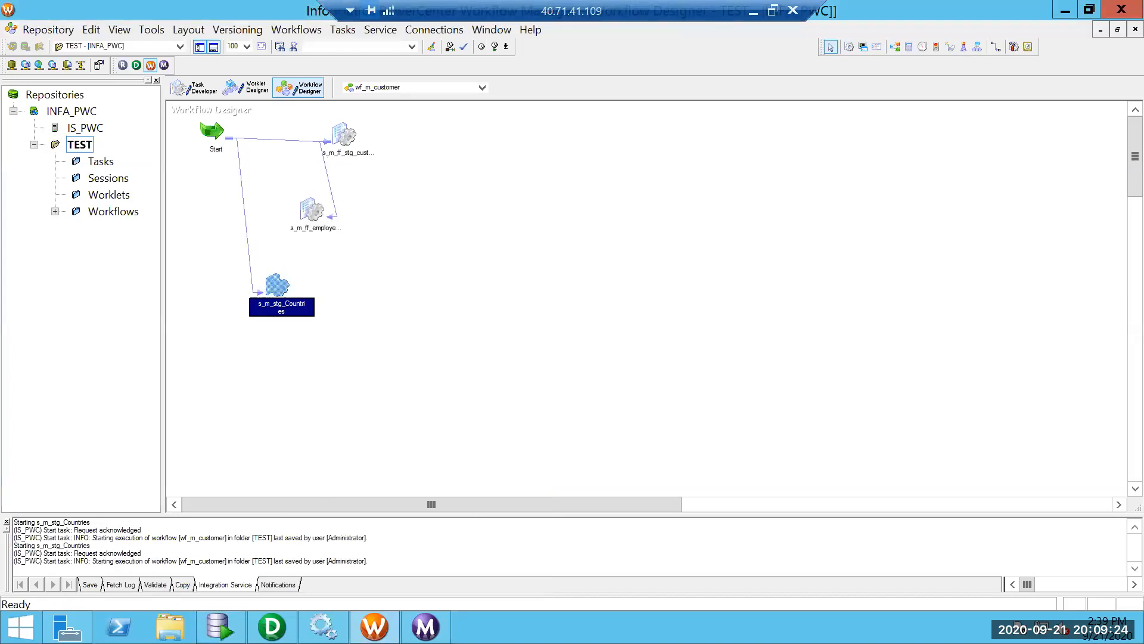
click(426, 626)
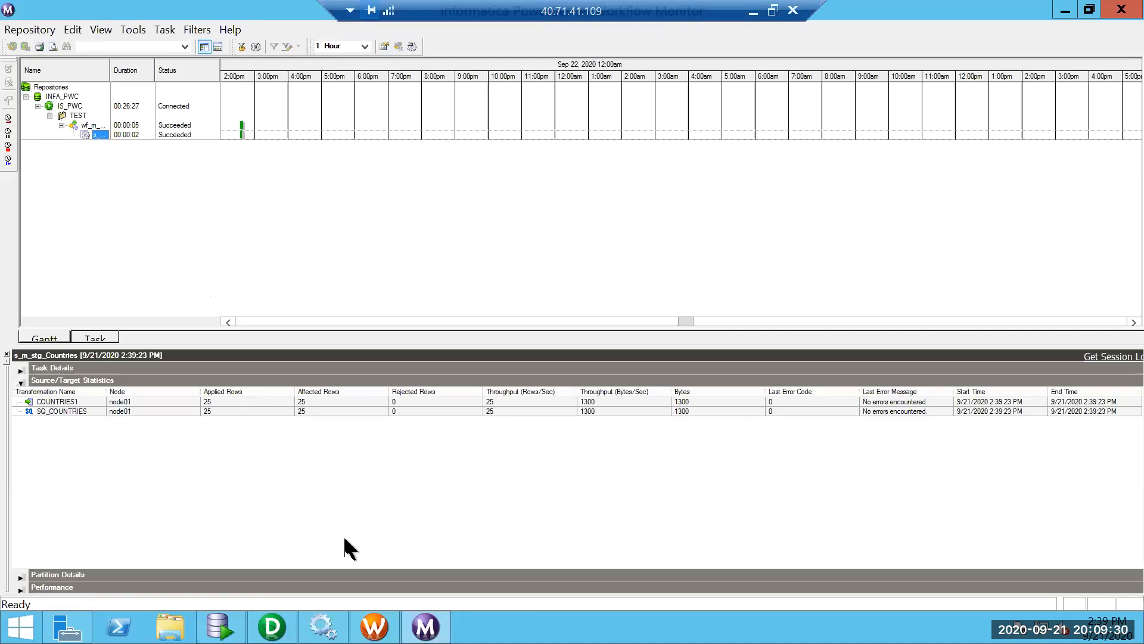
Confirm the target COUNTRIES table now holds 25 rows, then fetch the s_m_stg_Countries session log.
click(218, 621)
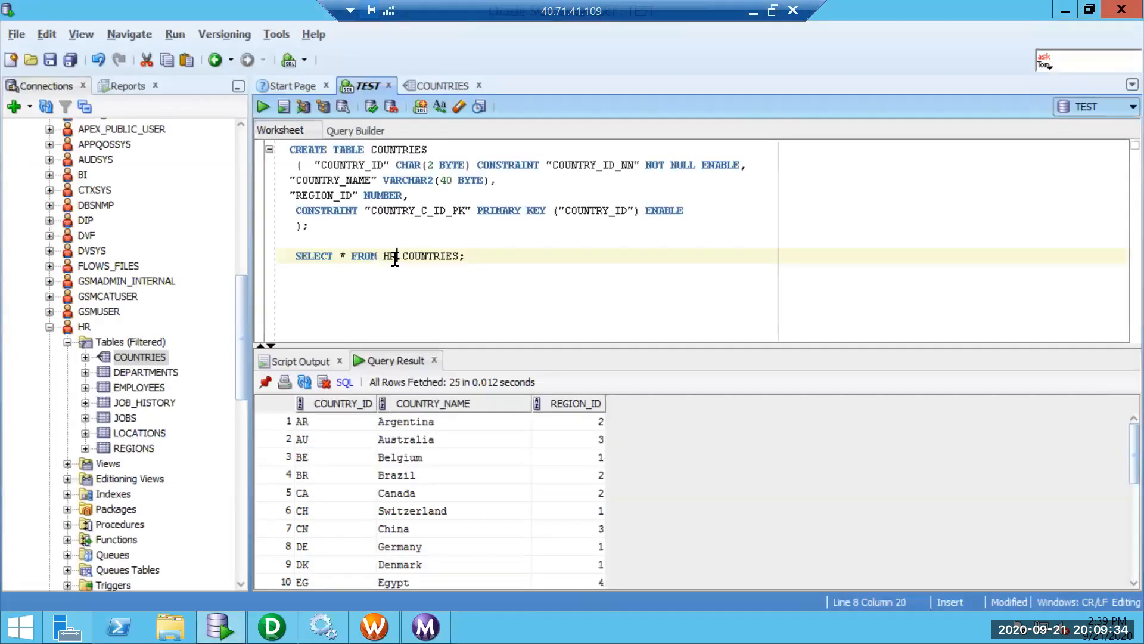
key(BackSpace)
key(BackSpace)
key(BackSpace)
key(ctrl+Return)
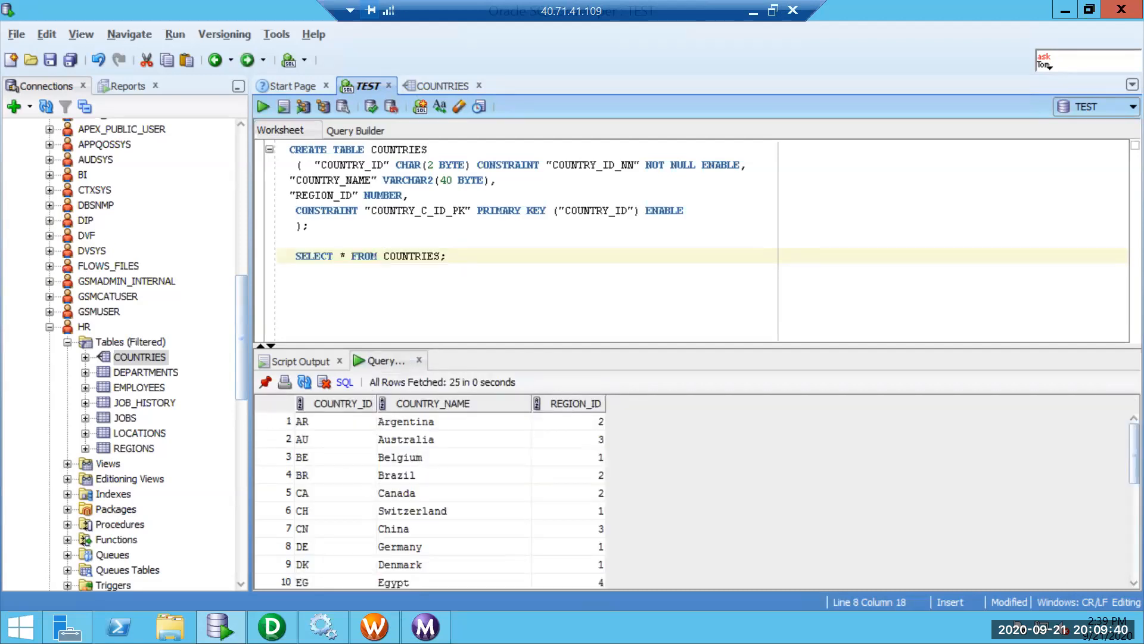
click(425, 627)
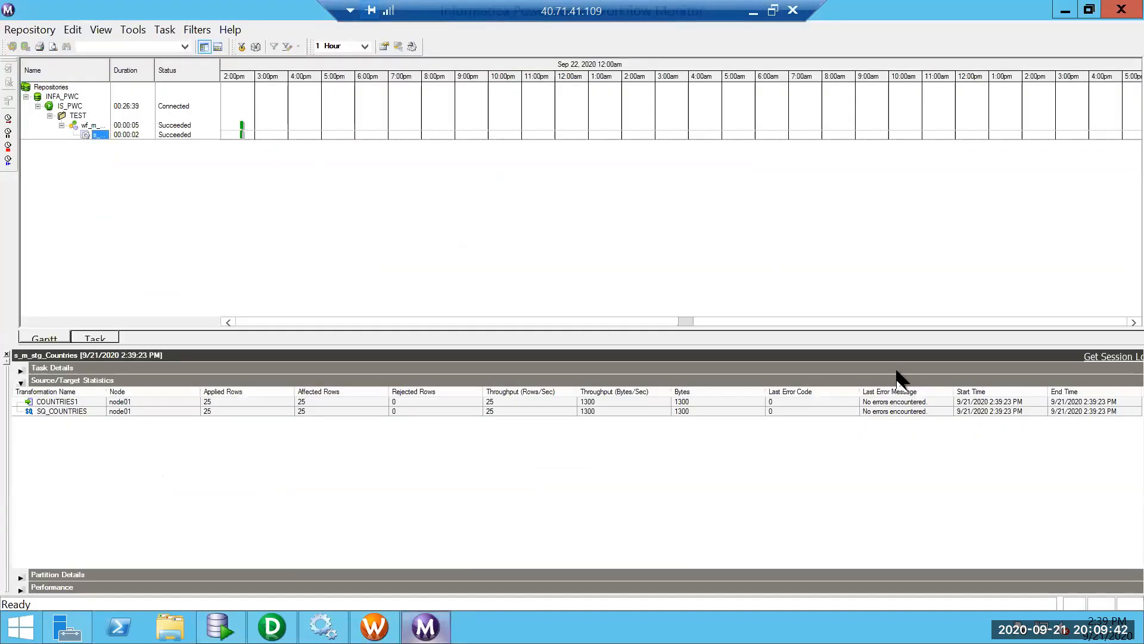
click(1096, 356)
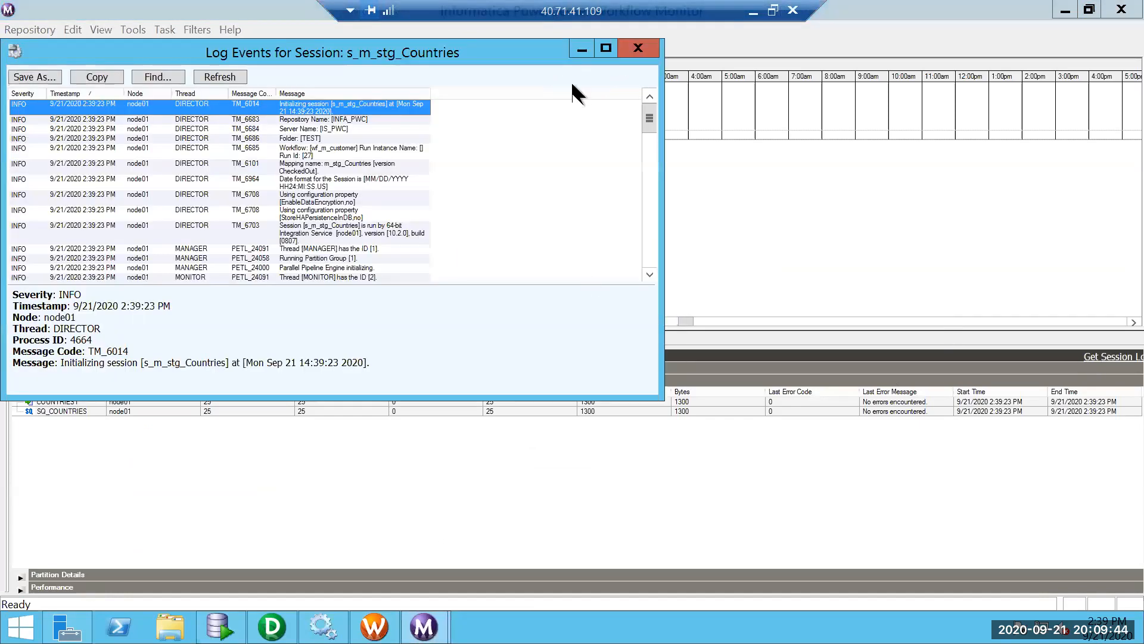
Maximize the session log, scroll to confirm 25 COUNTRIES rows read and loaded, then close it.
click(606, 48)
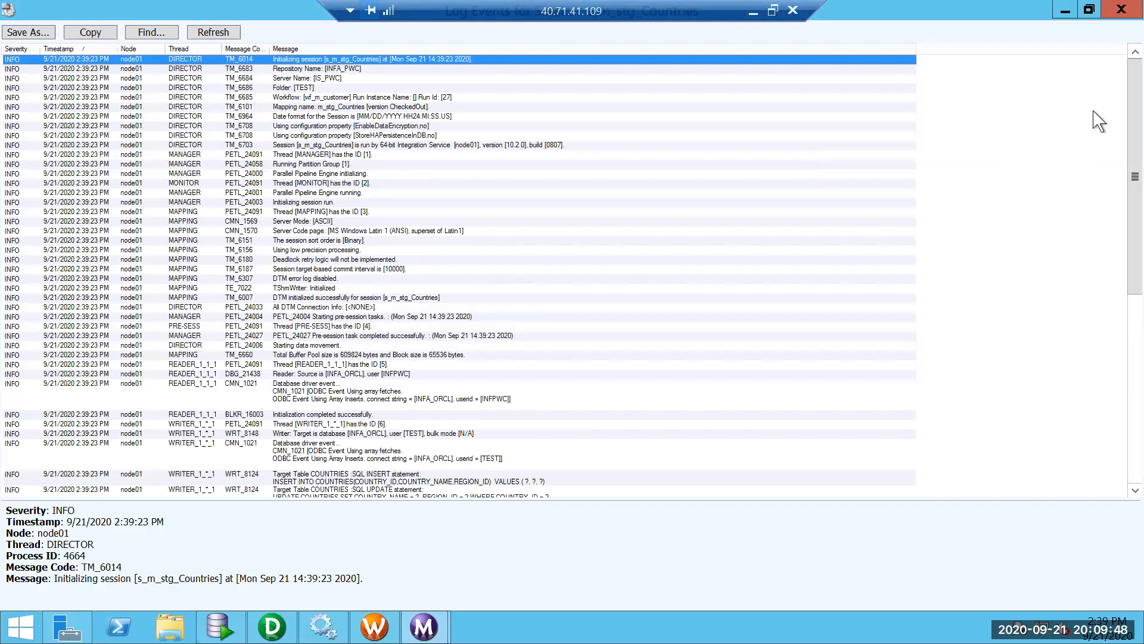
scroll(1120, 173, down, 8)
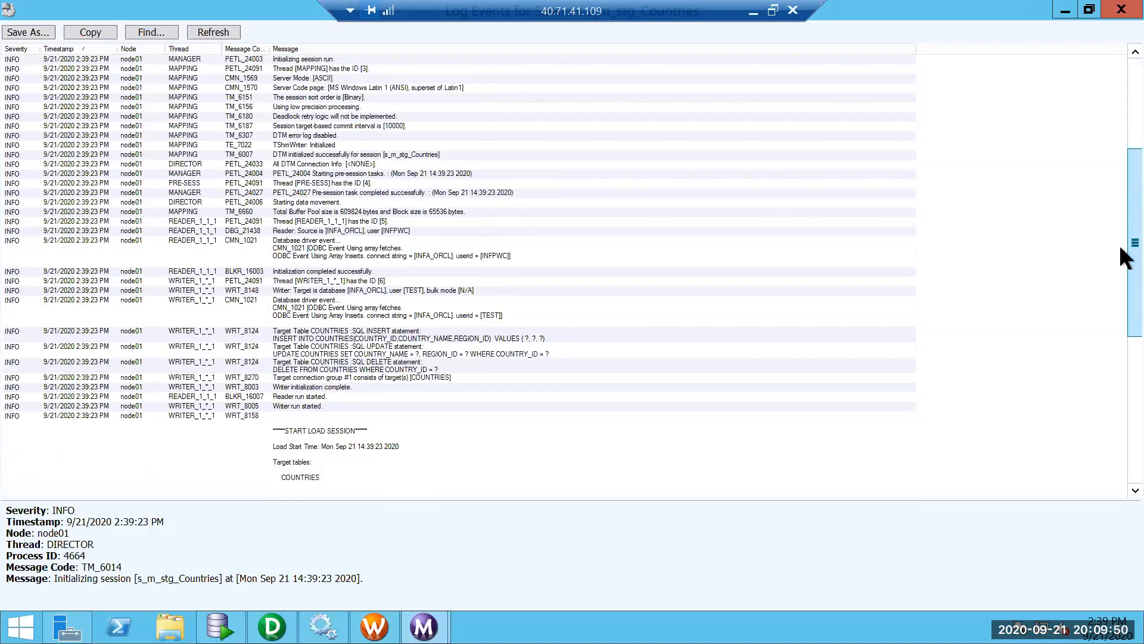
scroll(708, 421, down, 1)
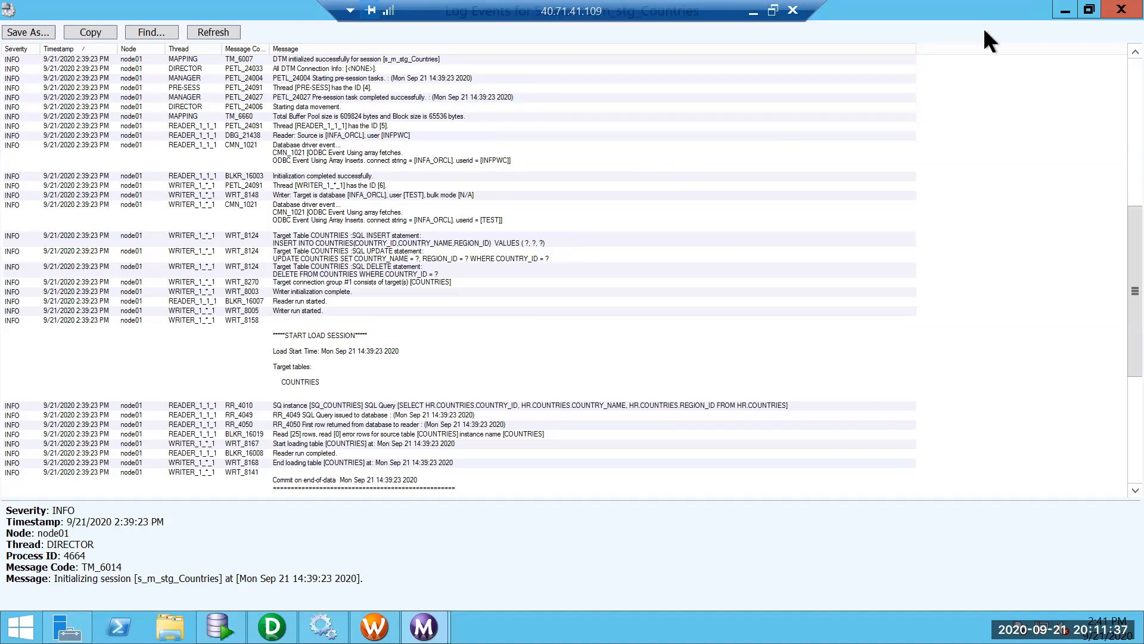
click(1124, 16)
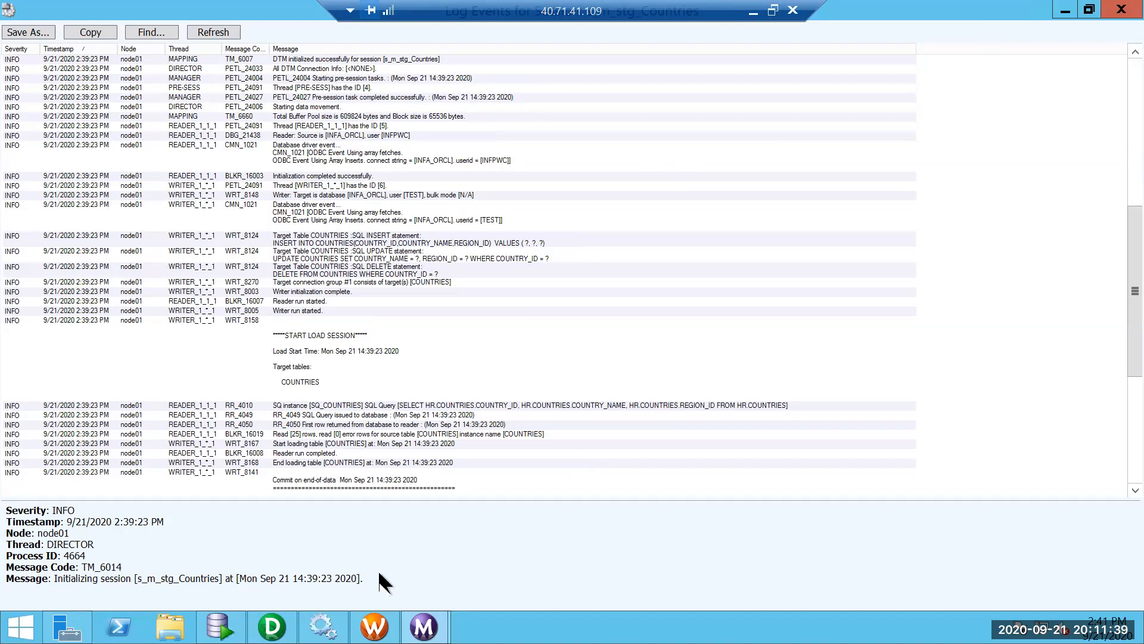